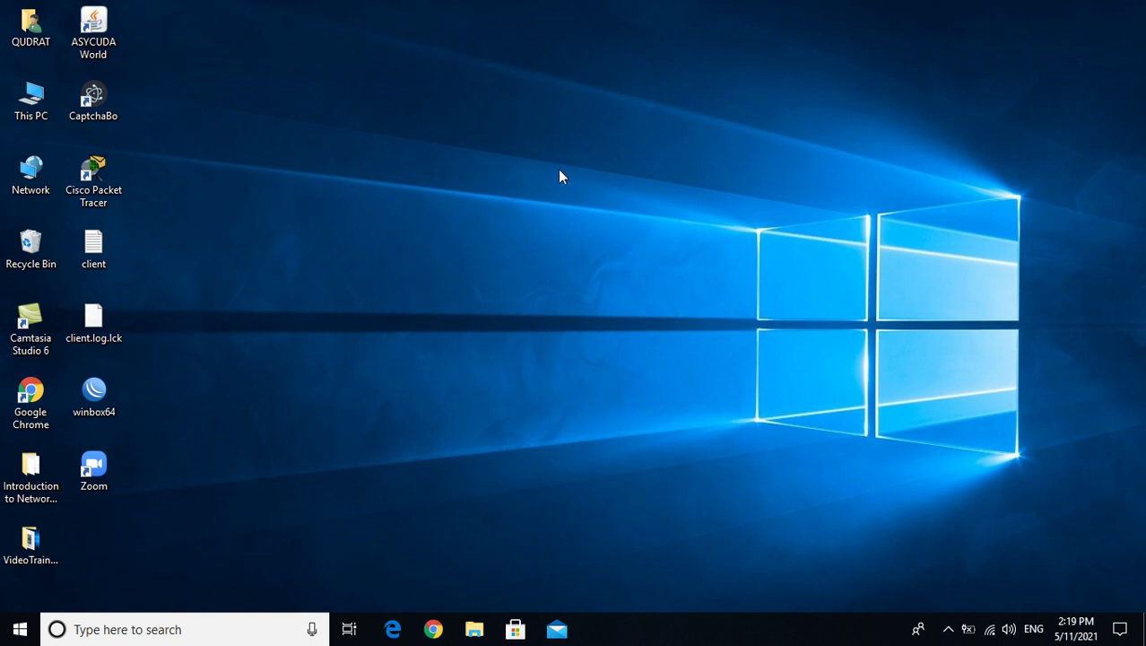
# Open Cisco Packet Tracer and place three 2911 routers in a row in the logical workspace
pyautogui.doubleClick(92, 180)
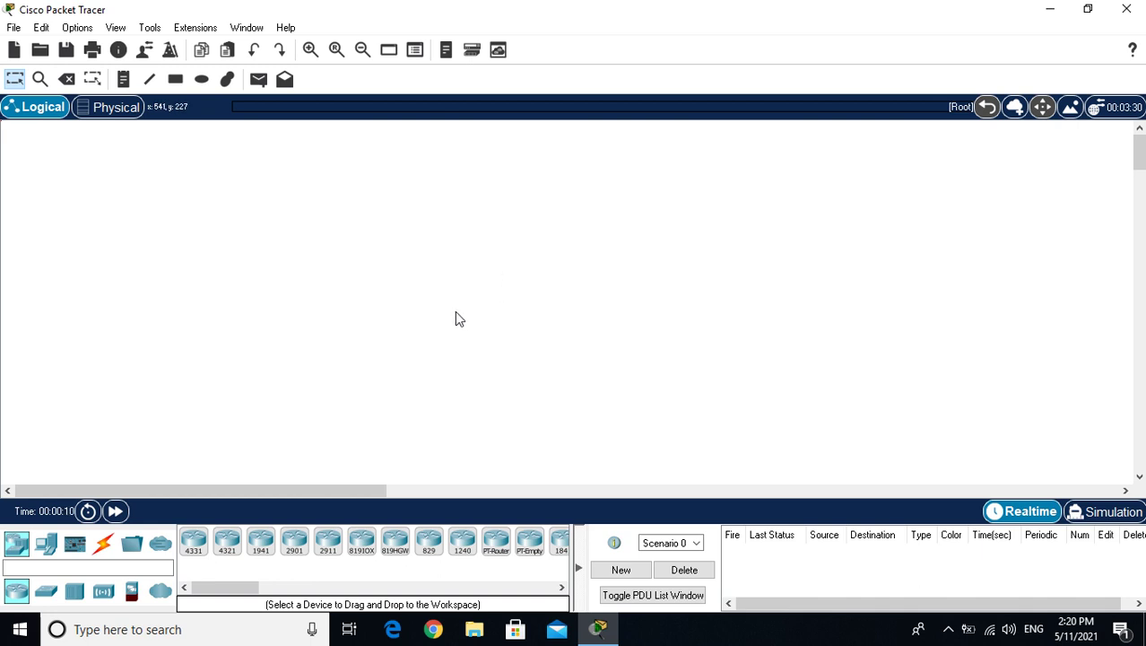
pyautogui.click(326, 545)
pyautogui.click(361, 211)
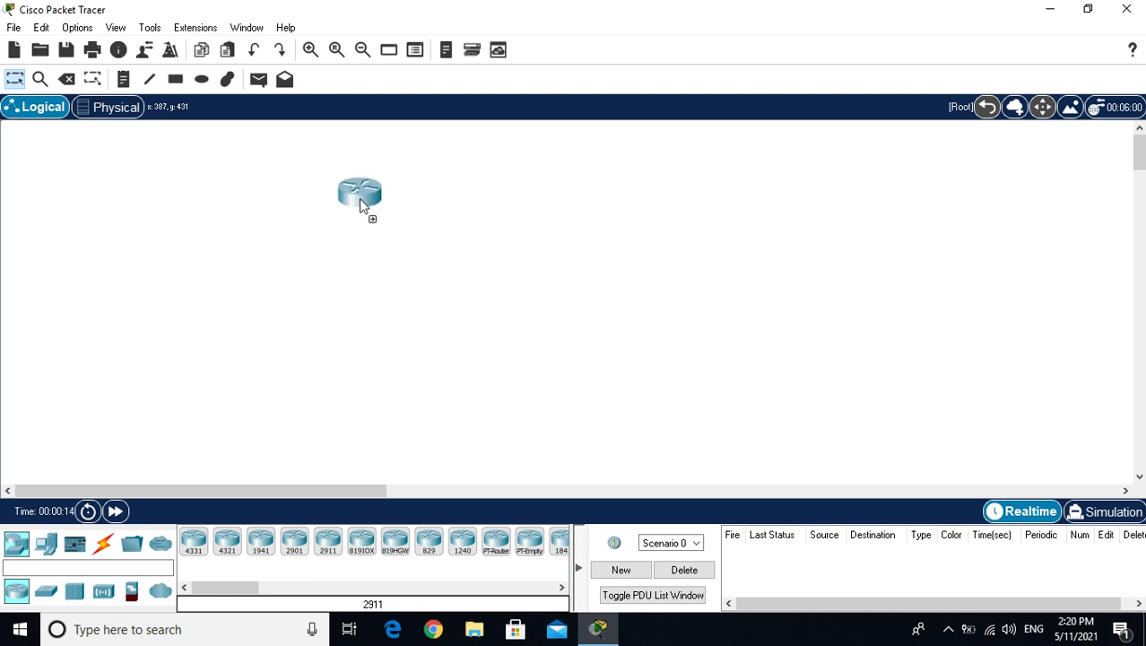
pyautogui.click(348, 204)
pyautogui.moveTo(328, 551); pyautogui.dragTo(501, 211)
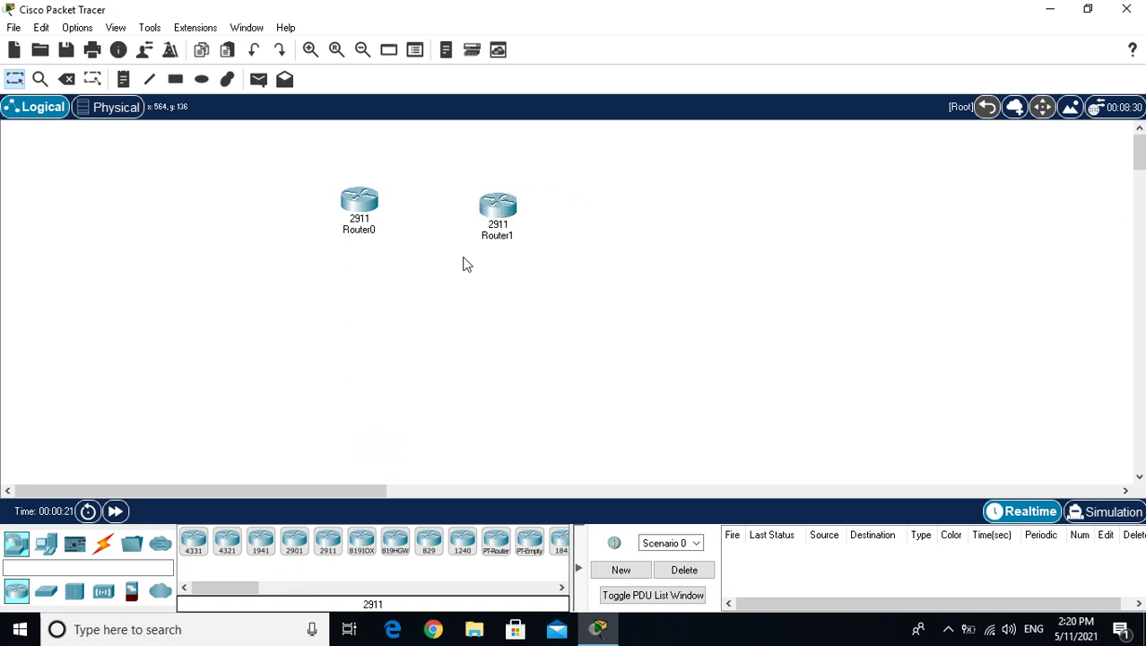
pyautogui.moveTo(718, 200); pyautogui.dragTo(646, 212)
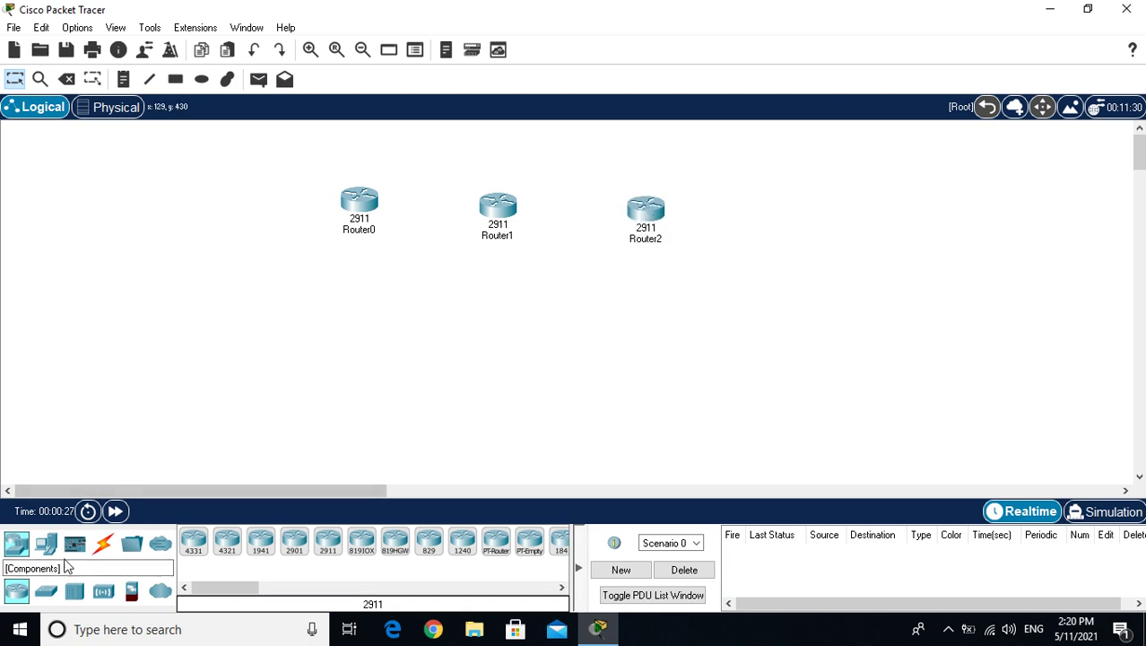
# Place a 2960 switch below each of the three routers and shift the whole group of devices upward
pyautogui.click(50, 590)
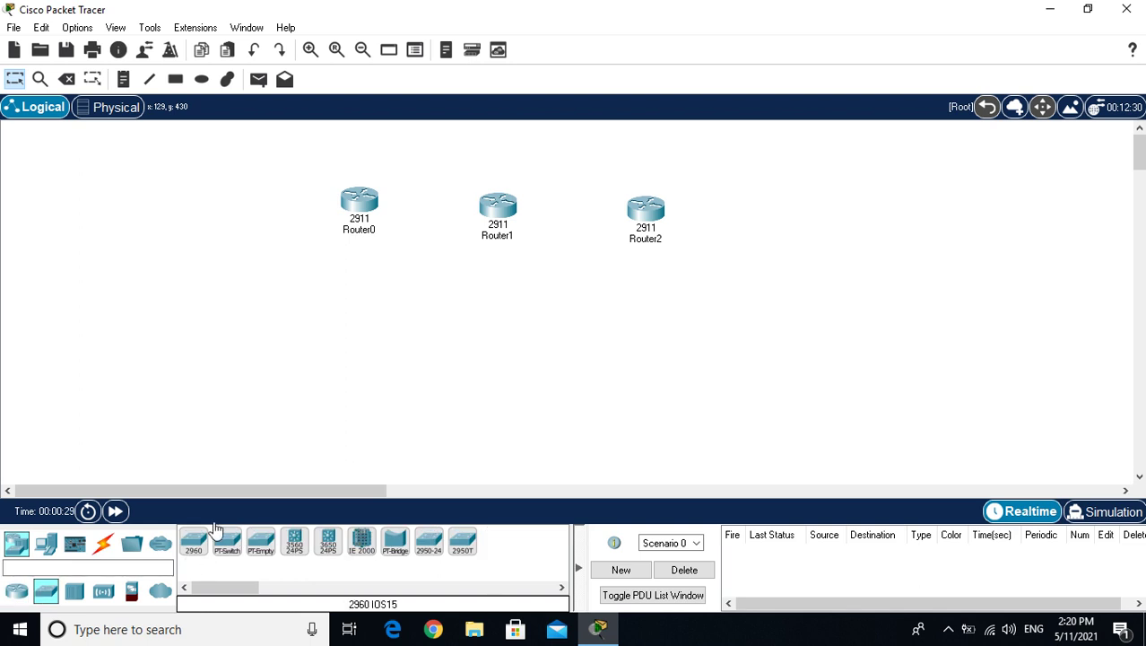
pyautogui.click(347, 323)
pyautogui.click(197, 558)
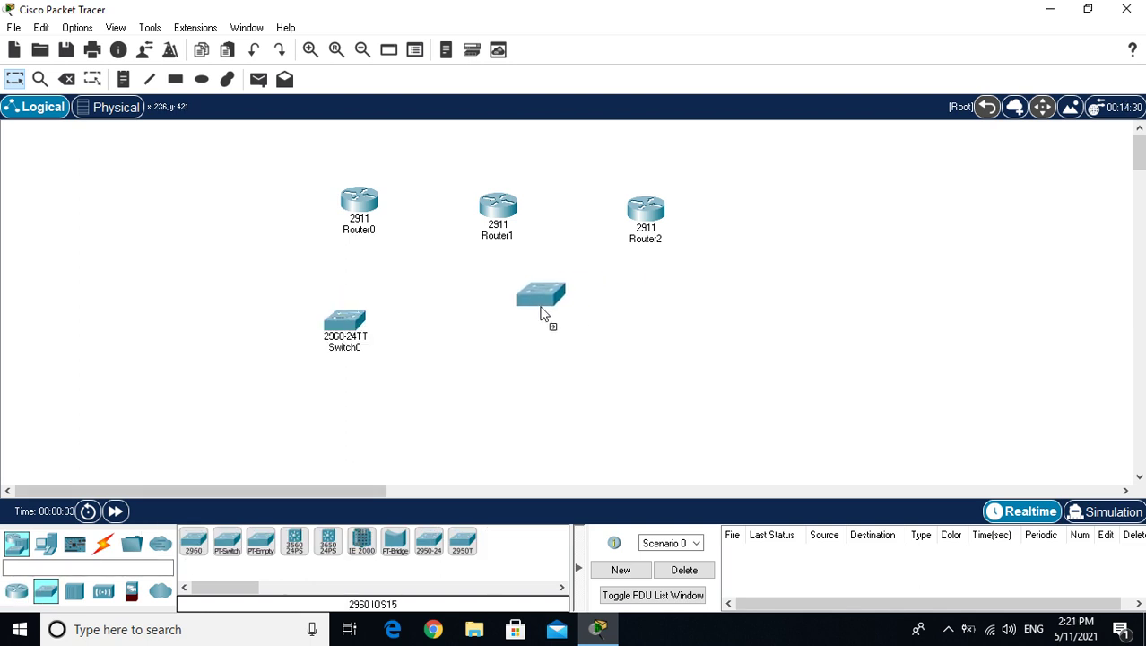
pyautogui.click(496, 309)
pyautogui.click(194, 542)
pyautogui.click(660, 321)
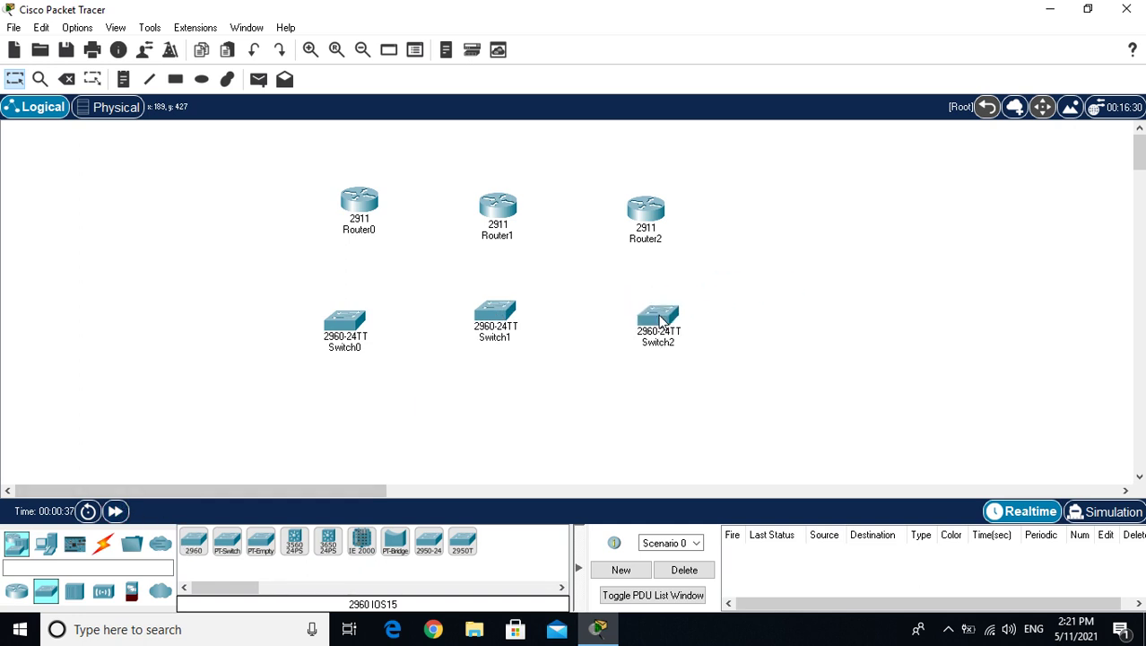
pyautogui.moveTo(778, 160); pyautogui.dragTo(130, 426)
pyautogui.moveTo(509, 215); pyautogui.dragTo(492, 173)
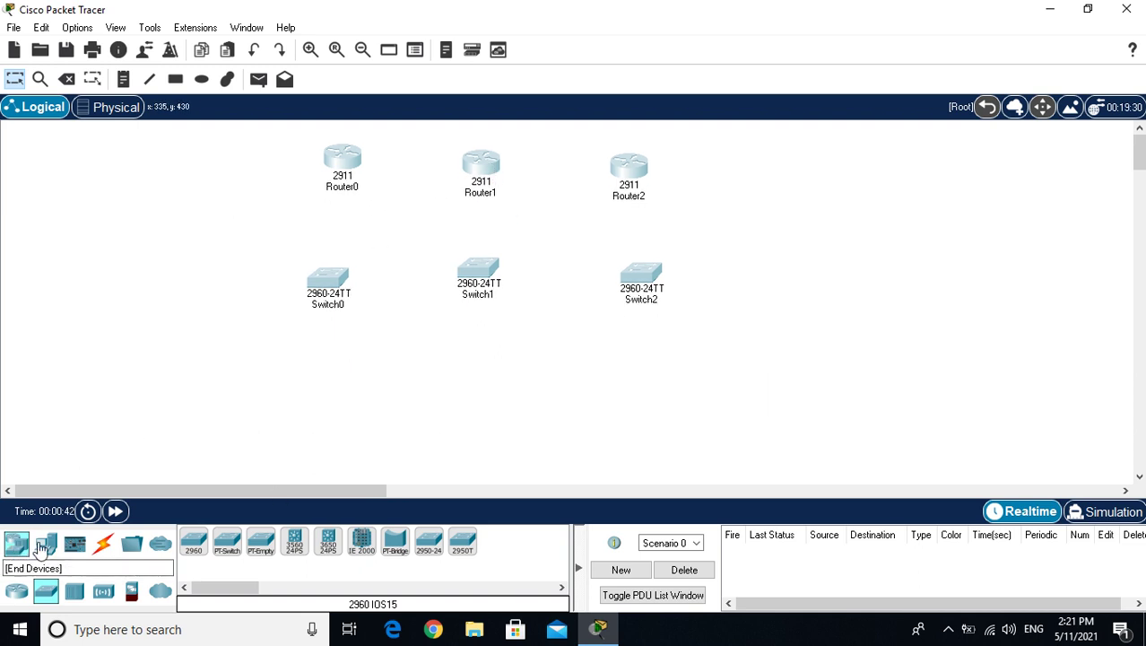
# Place six PCs below the switches, two under each switch
pyautogui.click(51, 550)
pyautogui.moveTo(194, 542); pyautogui.dragTo(352, 380)
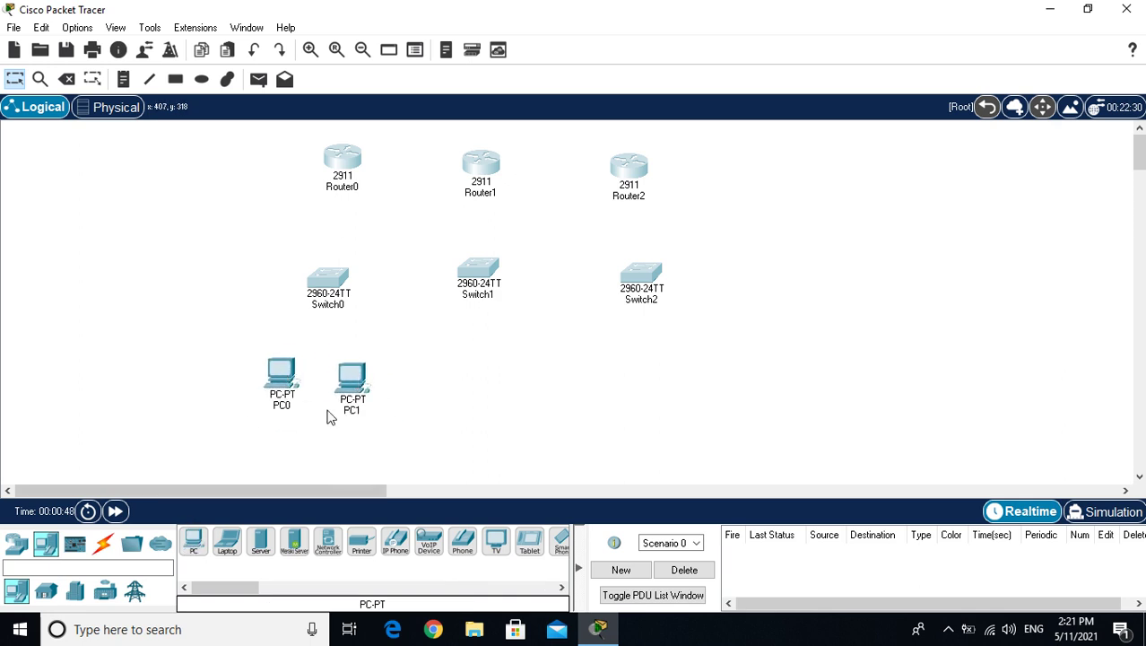
pyautogui.moveTo(193, 542); pyautogui.dragTo(462, 383)
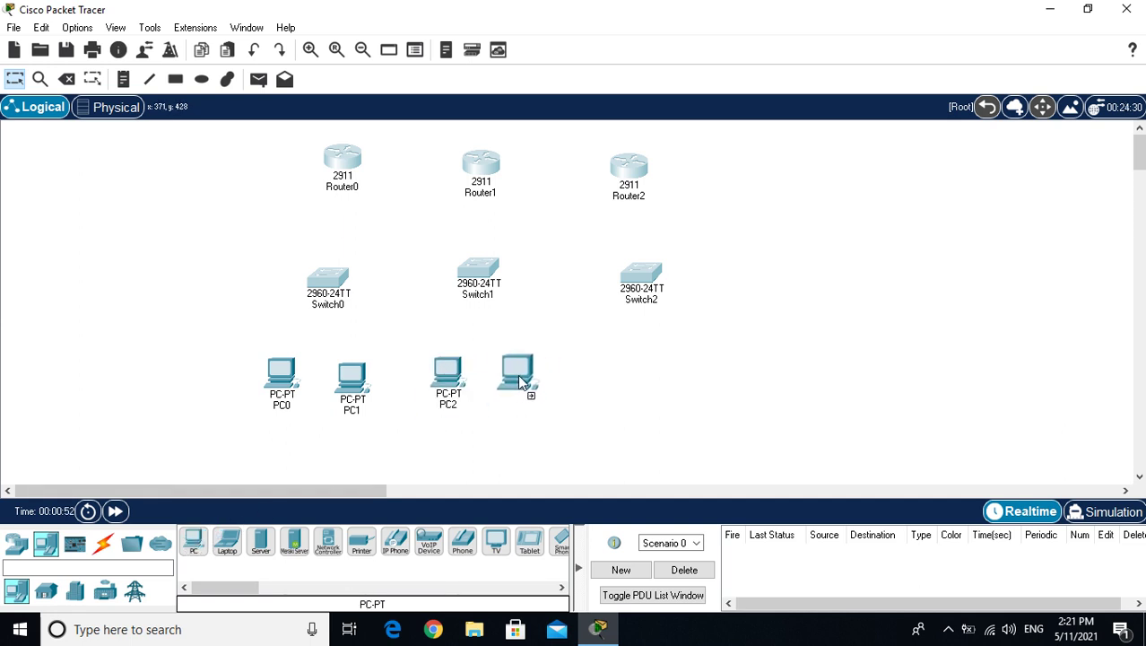
pyautogui.moveTo(520, 380); pyautogui.dragTo(515, 375)
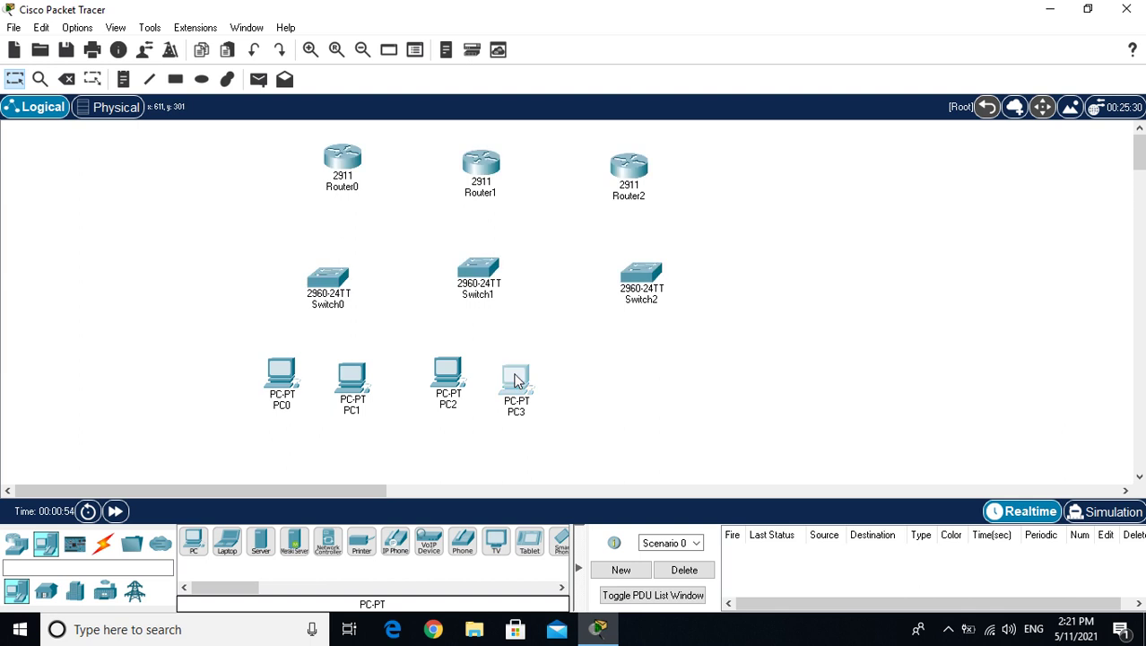
pyautogui.moveTo(193, 540); pyautogui.dragTo(617, 377)
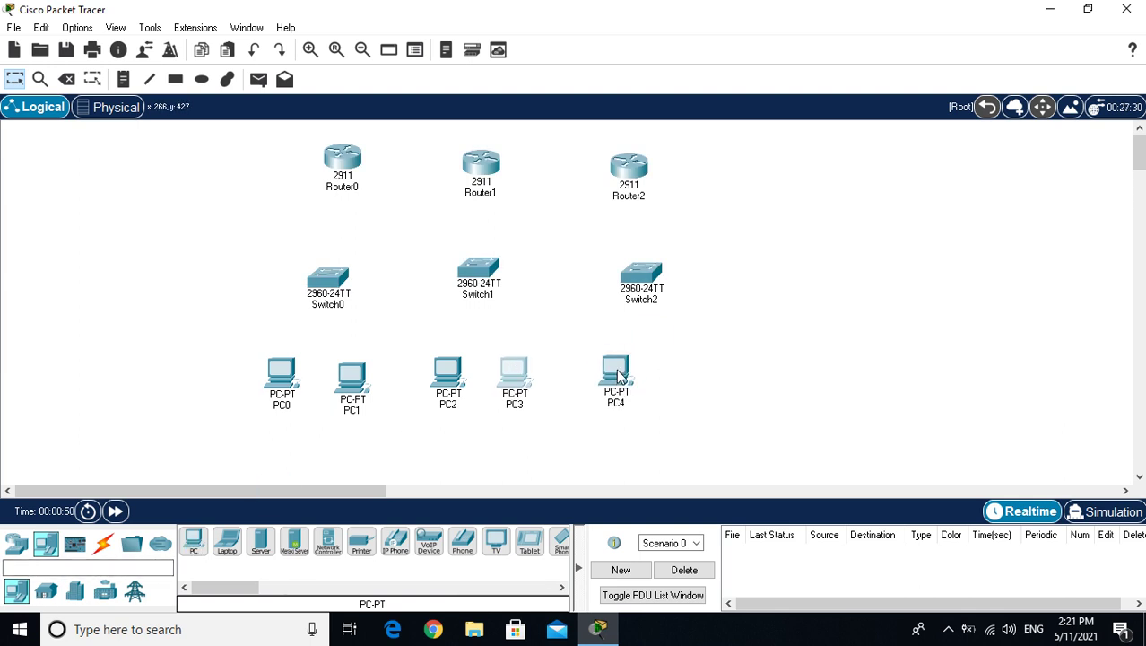
pyautogui.moveTo(370, 464); pyautogui.dragTo(688, 375)
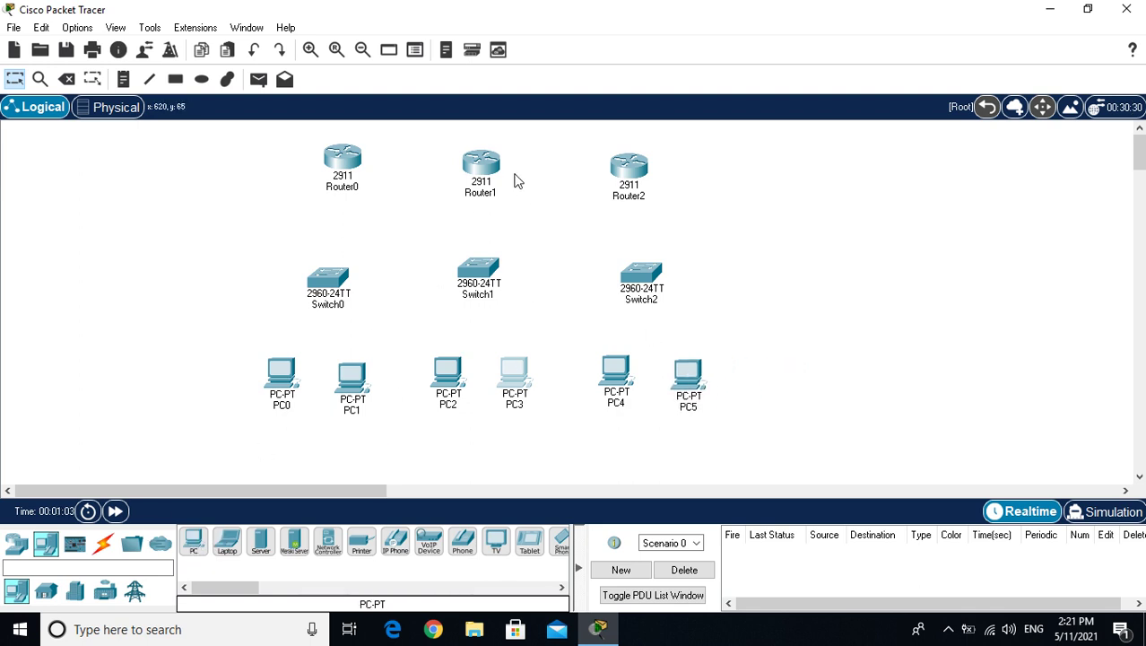
# Install an HWIC-2T serial module in Router0's free slot beside the ports, powering the router off for the installation and back on
pyautogui.moveTo(343, 159)
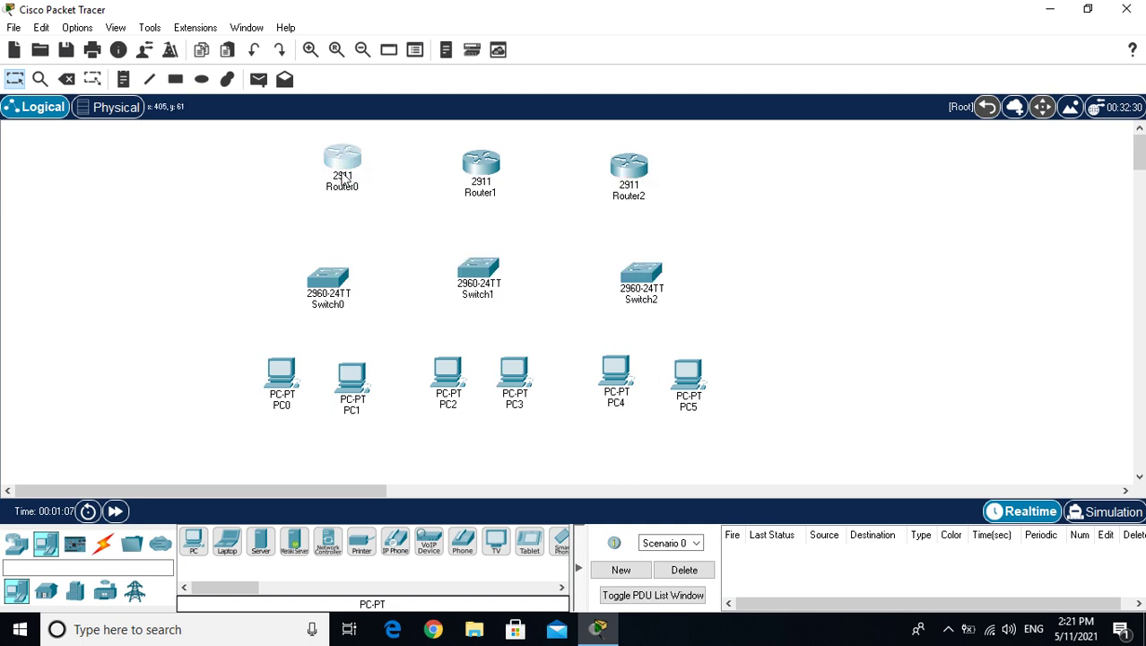
pyautogui.click(343, 177)
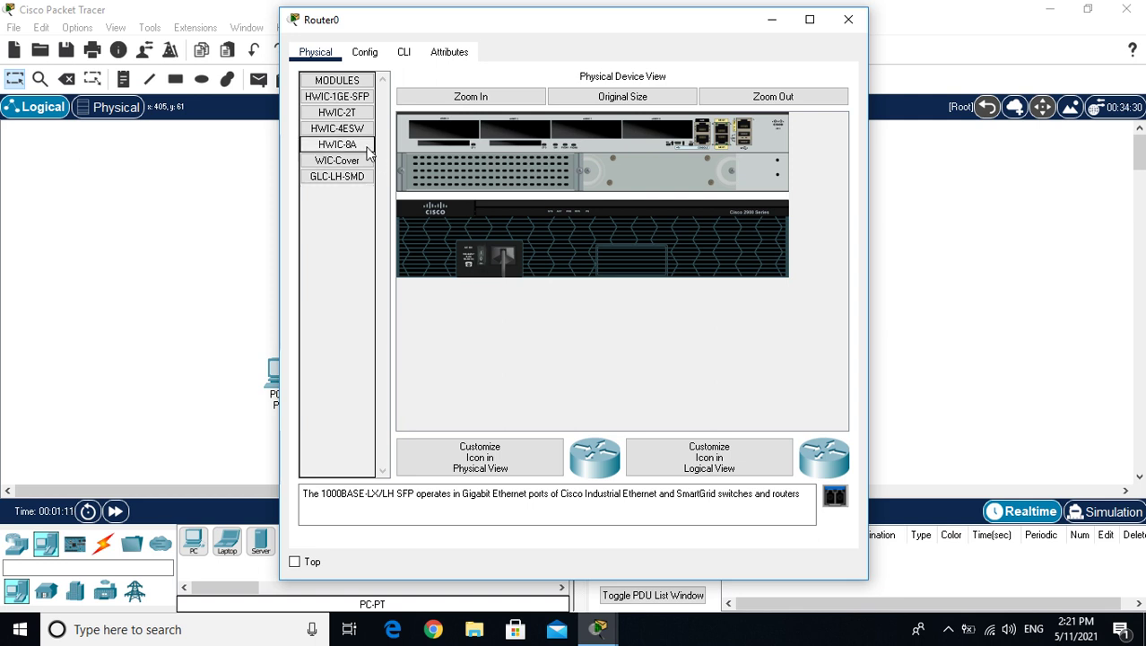
pyautogui.moveTo(349, 117); pyautogui.dragTo(481, 266)
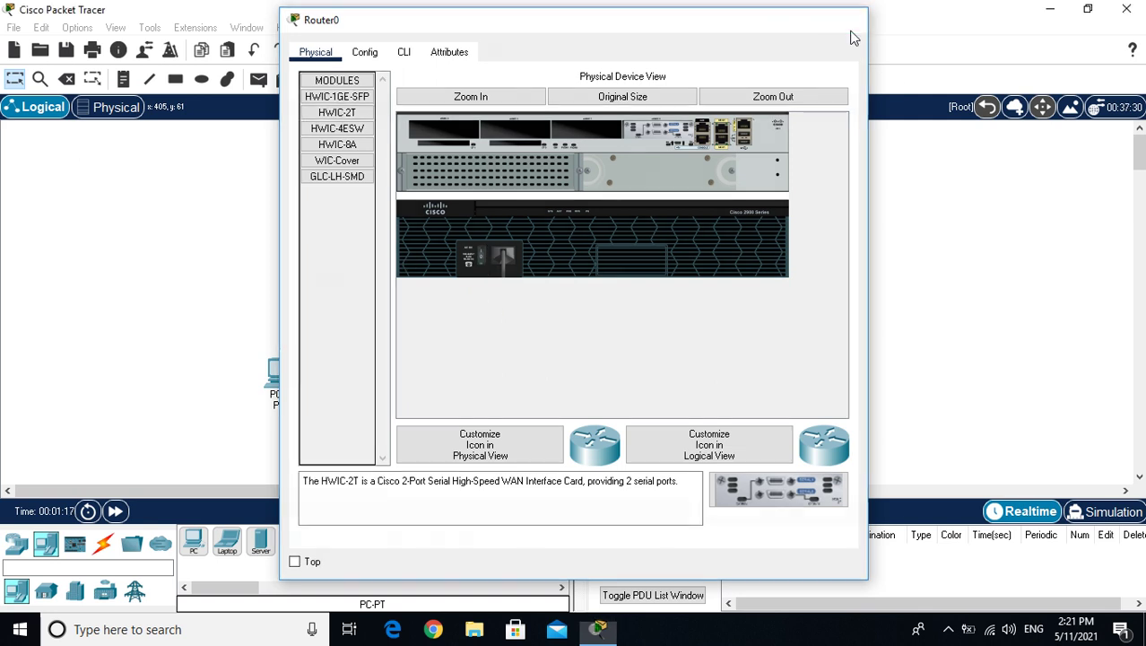
pyautogui.click(848, 20)
# Install an HWIC-2T serial module in Router1's free slot beside the ports, with the router powered off, and restore its power
pyautogui.click(483, 165)
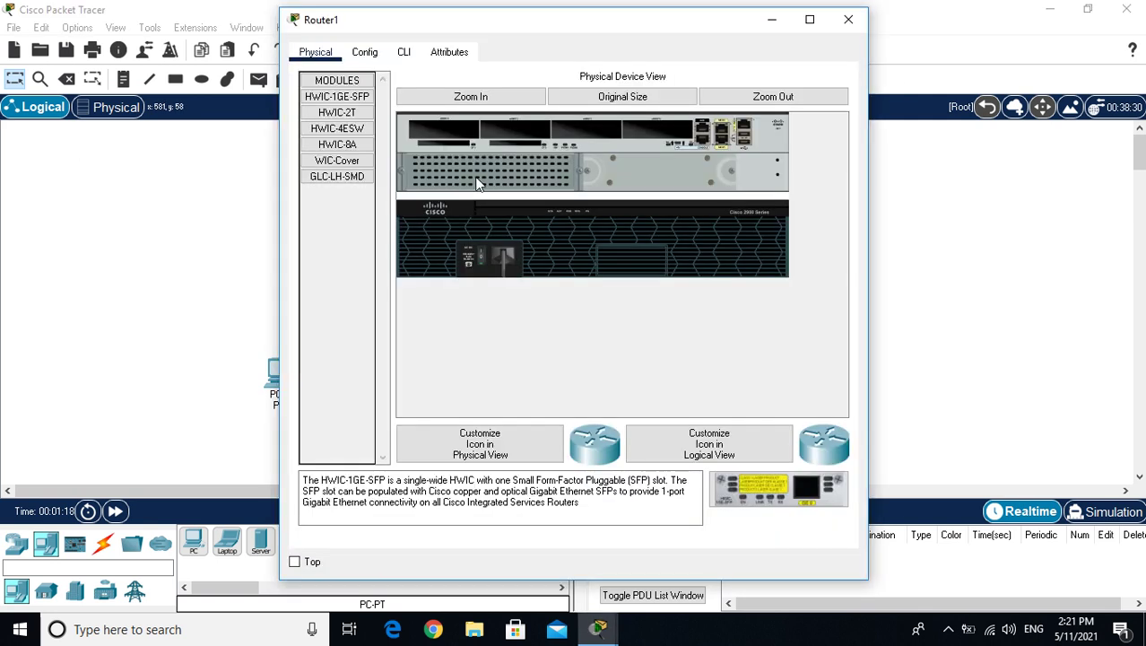
pyautogui.click(338, 113)
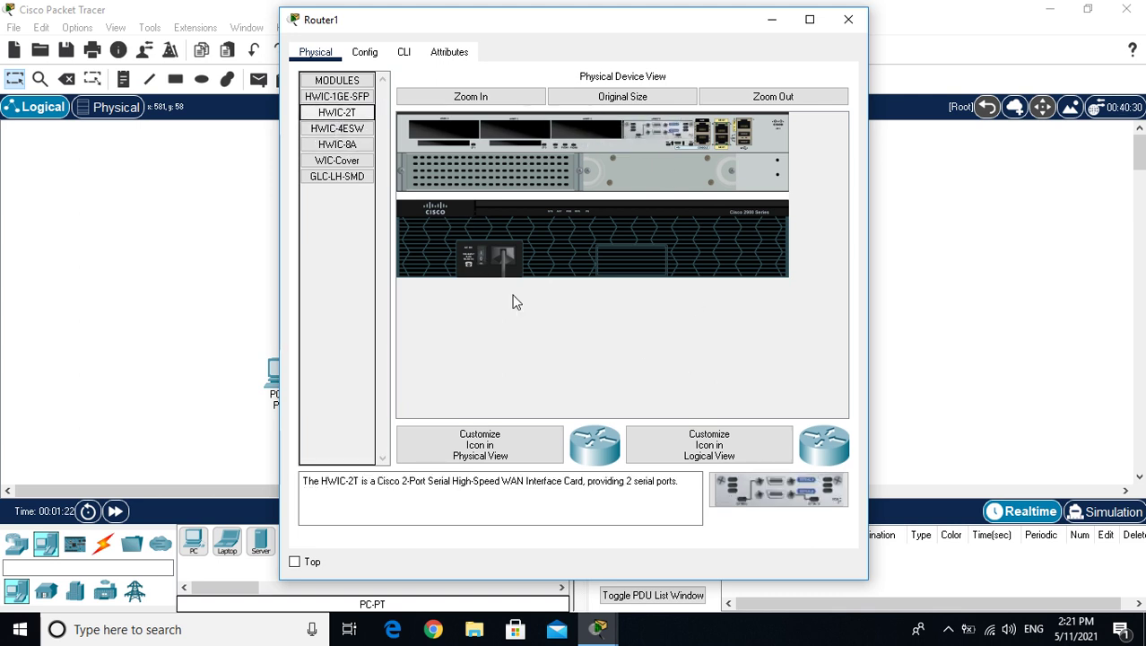
pyautogui.click(488, 260)
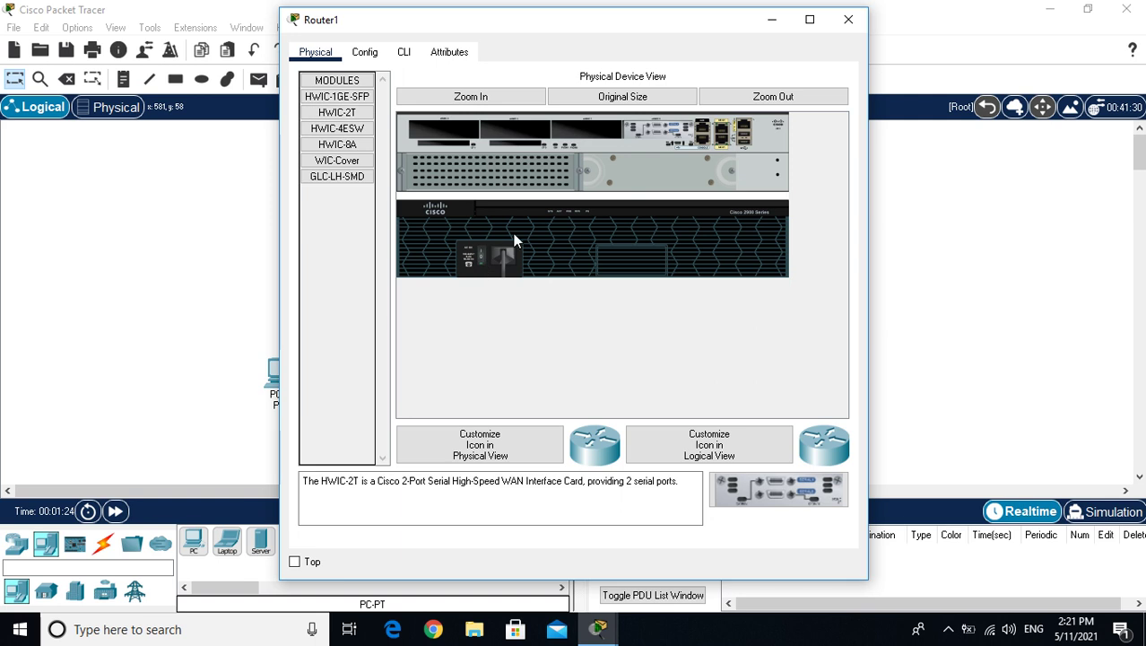
pyautogui.click(849, 19)
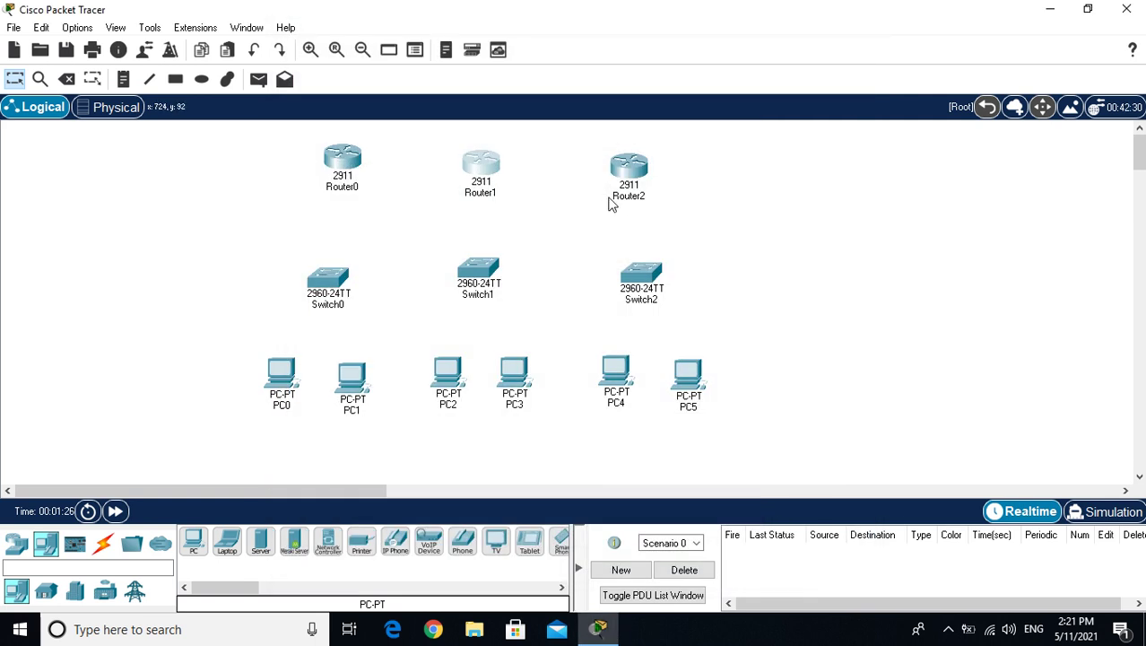
# Power off Router2, add an HWIC-2T serial module in the free slot beside the ports, and power it on again
pyautogui.click(628, 164)
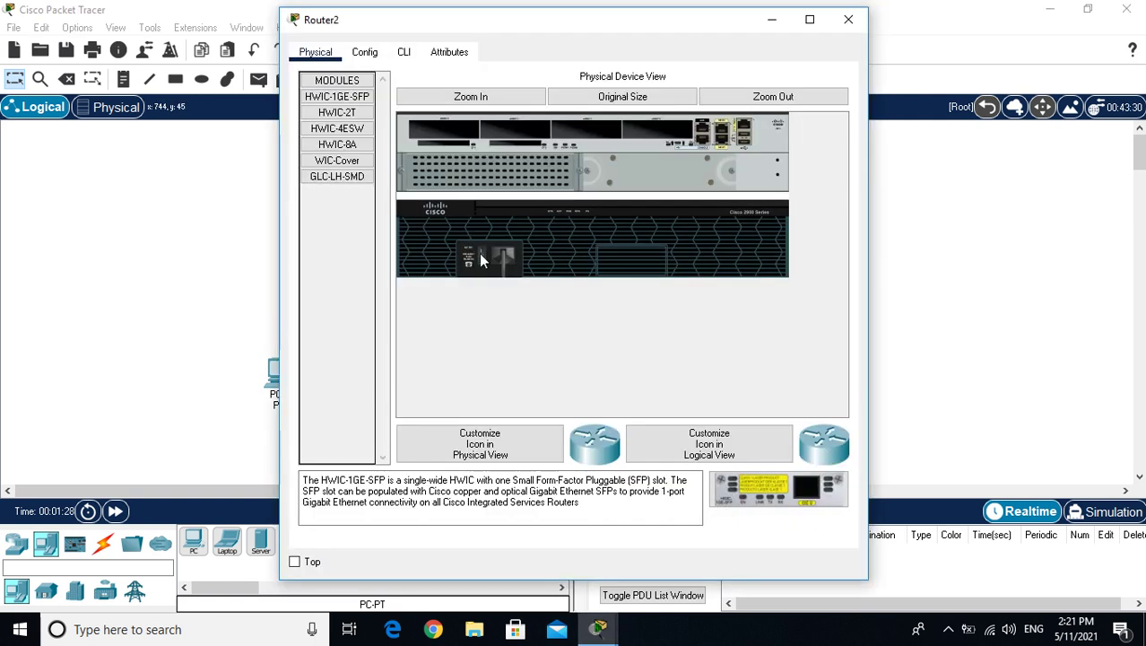
pyautogui.moveTo(338, 113); pyautogui.dragTo(648, 128)
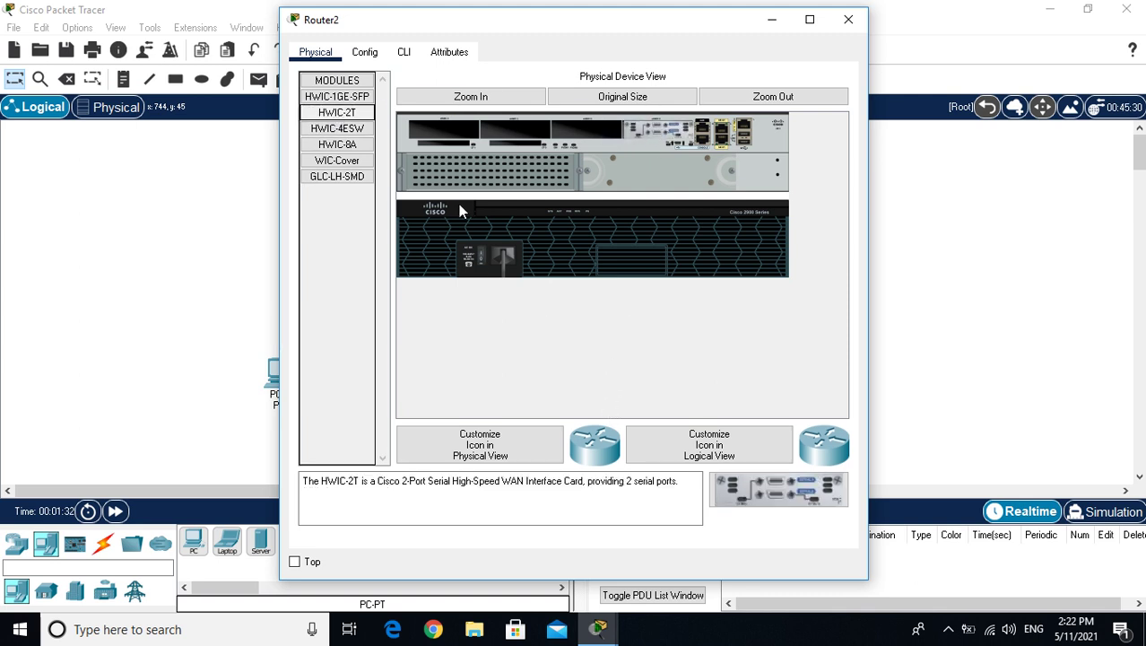
pyautogui.click(853, 21)
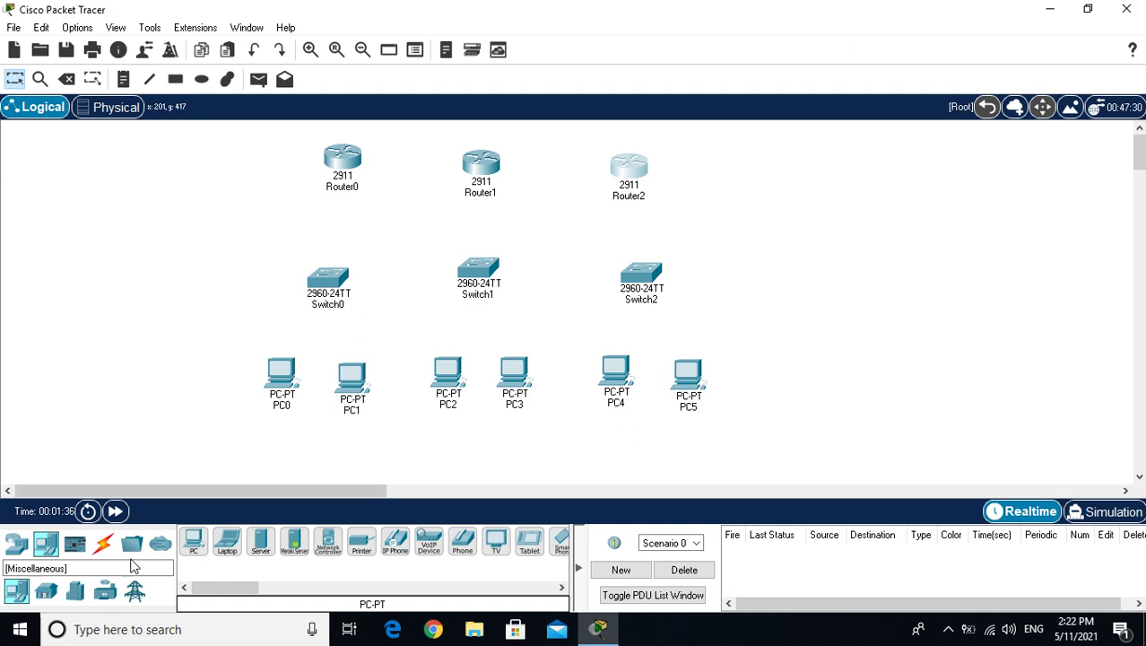
# Connect Router0's Serial0/0/0 to Router1's Serial0/0/0 with a Serial DCE cable, starting from Router0
pyautogui.click(104, 544)
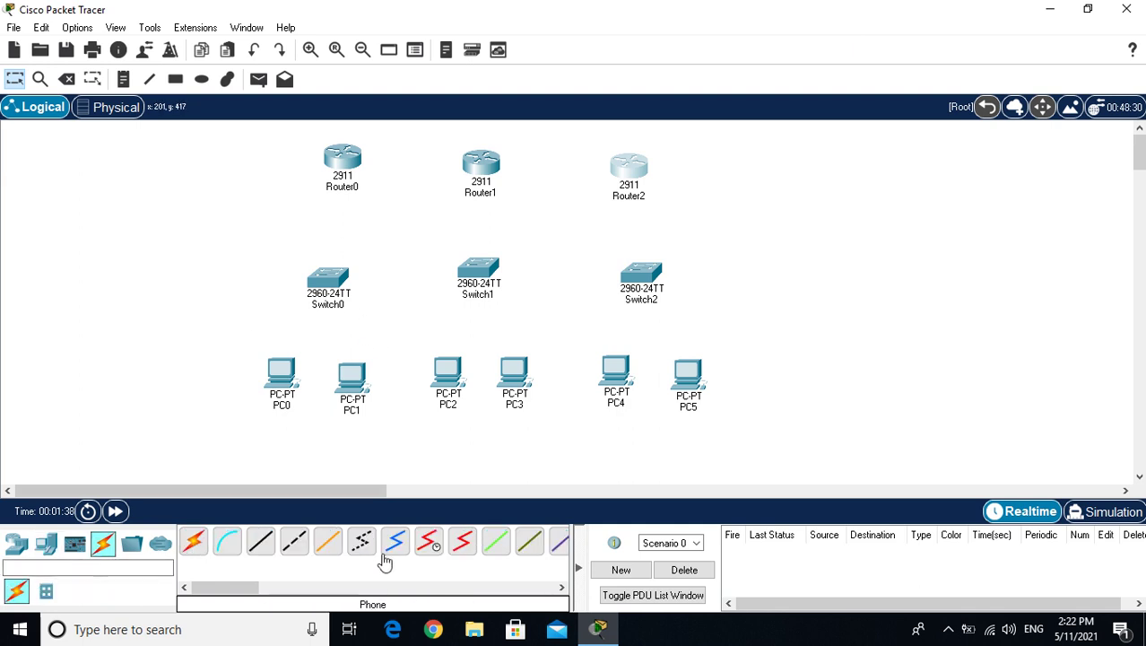
pyautogui.click(428, 547)
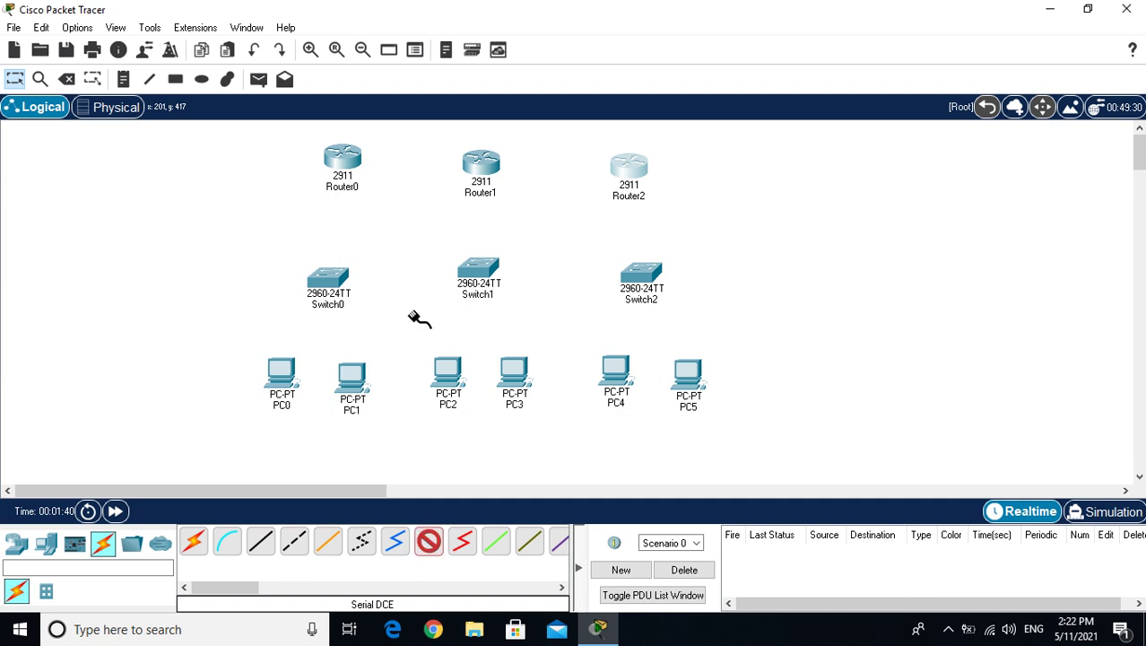
pyautogui.click(360, 165)
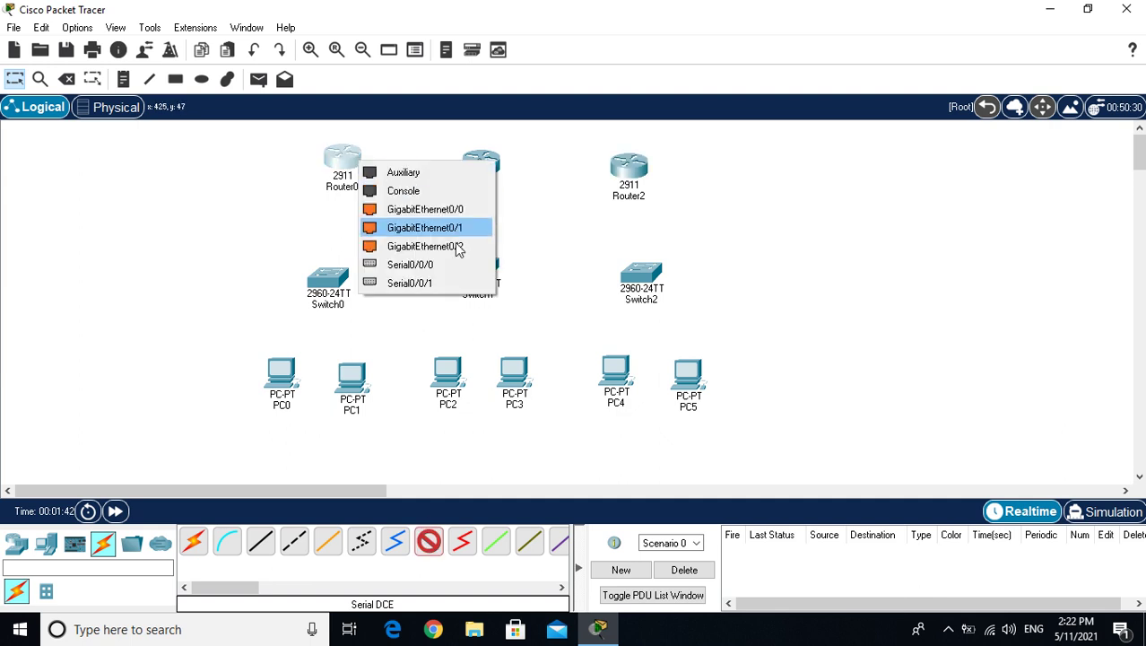
pyautogui.click(409, 265)
pyautogui.click(483, 167)
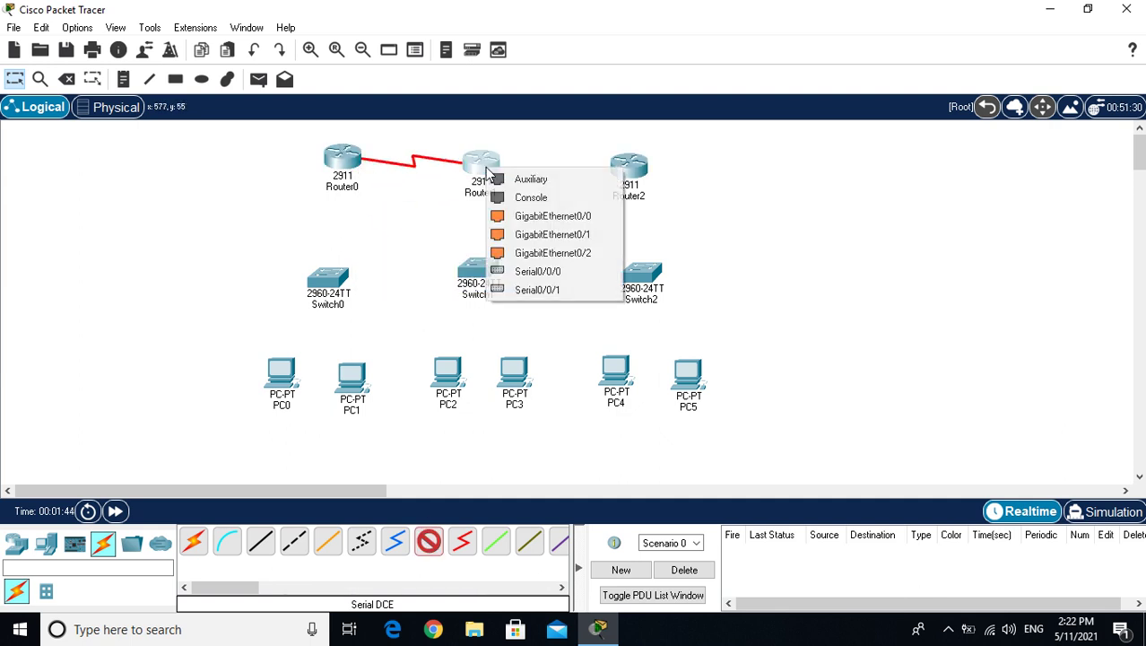
pyautogui.click(520, 269)
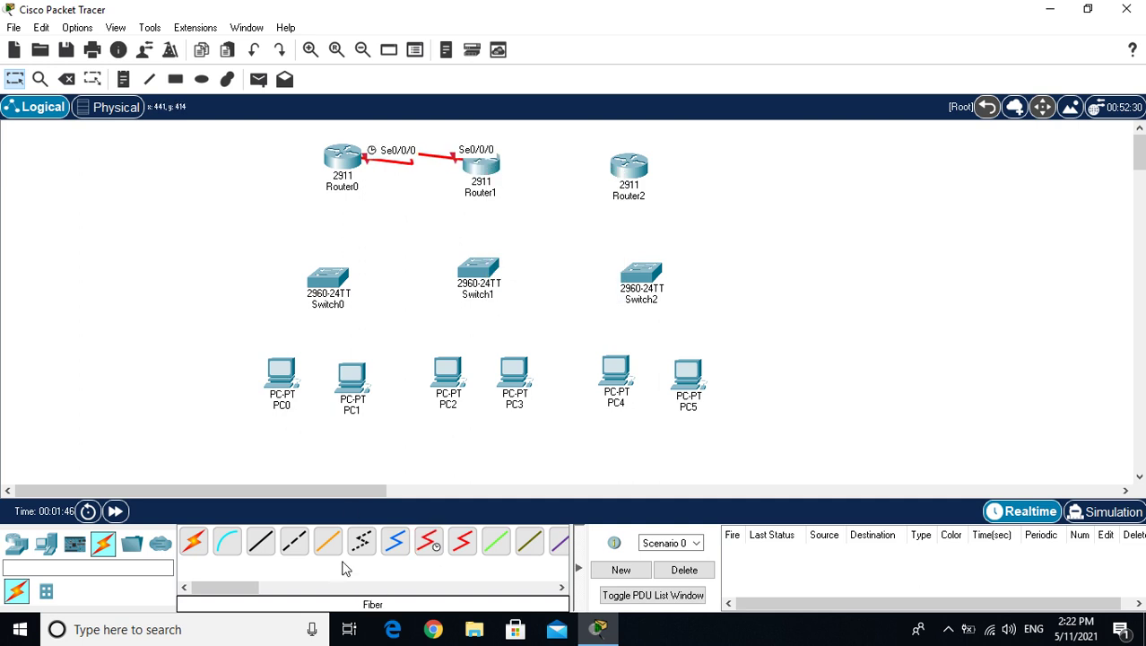
# Connect Router1's Serial0/0/1 to Router2's Serial0/0/0 with a Serial DCE cable, starting from Router1
pyautogui.click(429, 541)
pyautogui.click(484, 163)
pyautogui.click(561, 267)
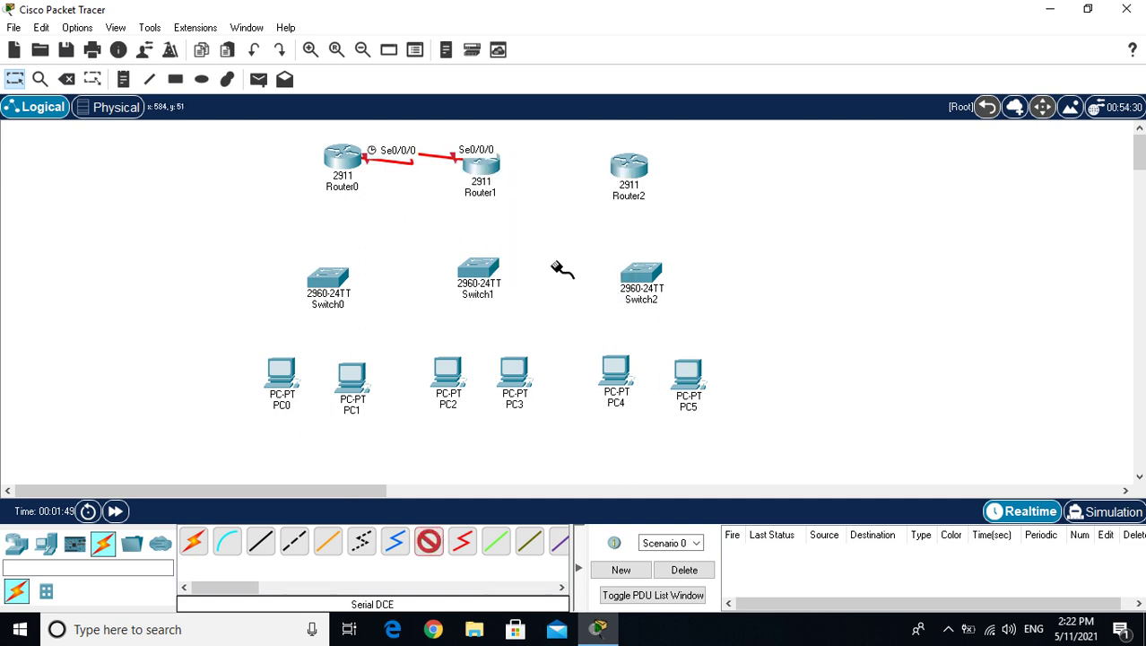
pyautogui.click(631, 167)
pyautogui.click(692, 276)
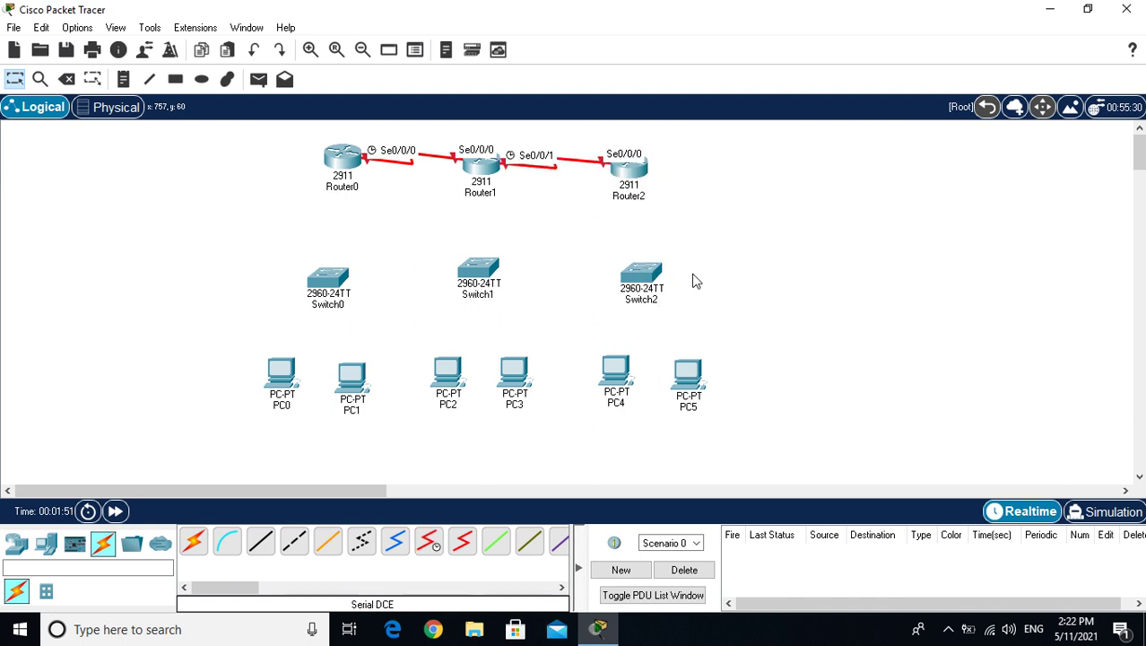
# Link Router0 to Switch0, Router1 to Switch1 and Router2 to Switch2 using the automatically chosen connection type
pyautogui.click(193, 541)
pyautogui.click(343, 161)
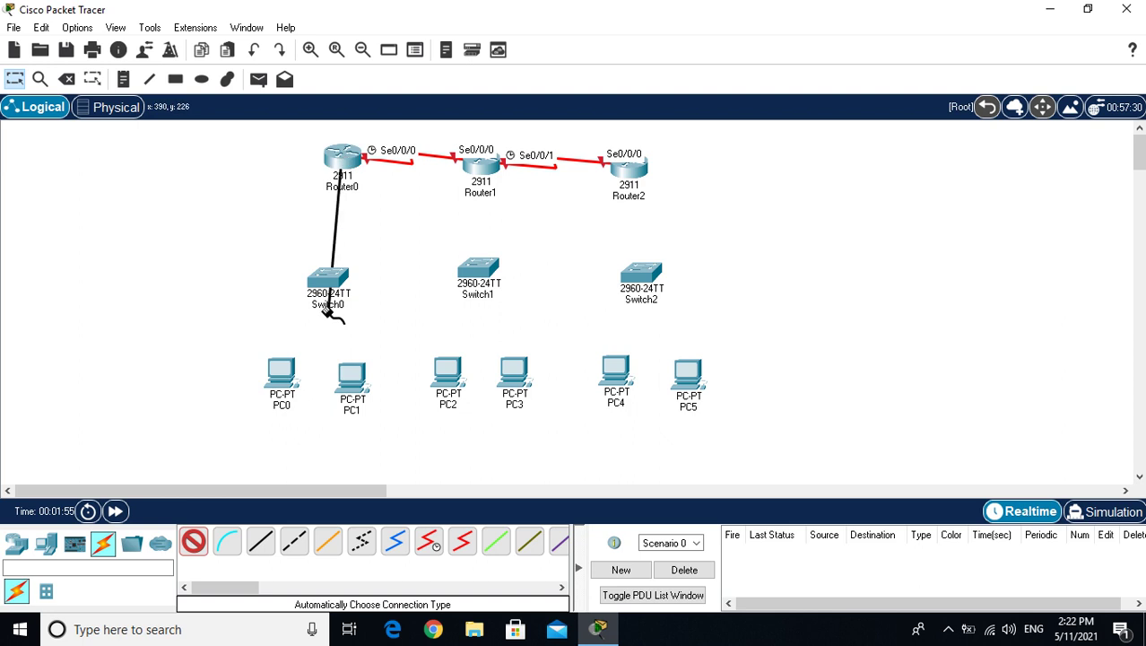
pyautogui.click(337, 278)
pyautogui.click(193, 541)
pyautogui.click(482, 169)
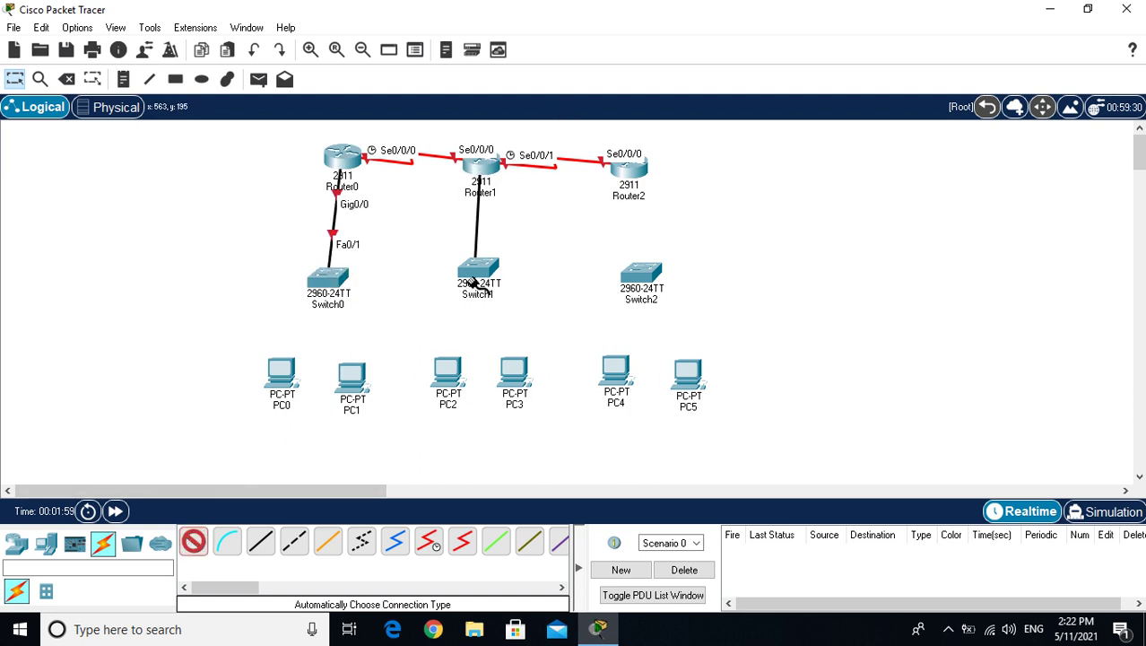
pyautogui.click(476, 280)
pyautogui.click(193, 541)
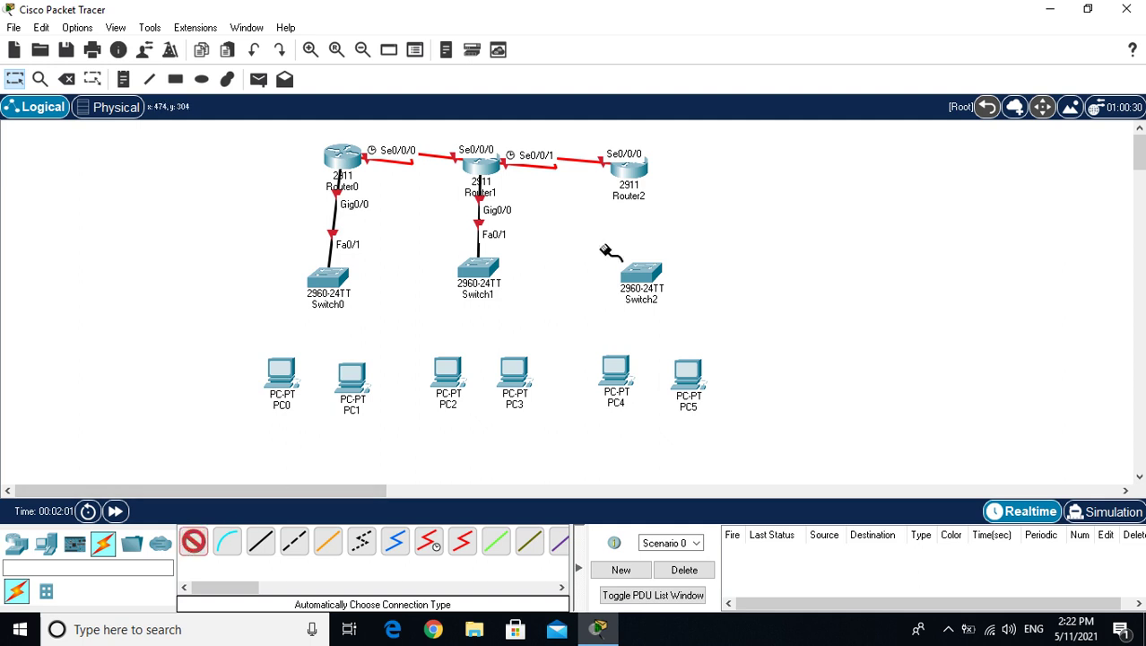
pyautogui.click(627, 172)
pyautogui.click(641, 278)
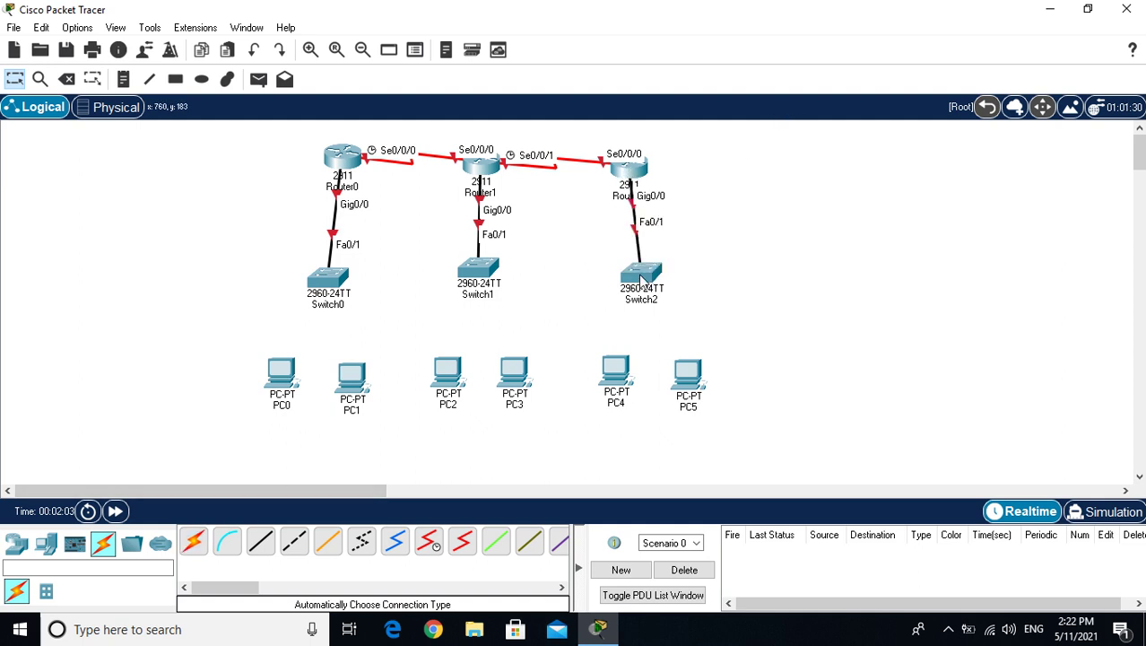
# Link Switch0 to PC0 and PC1 using the automatically chosen connection type
pyautogui.click(193, 541)
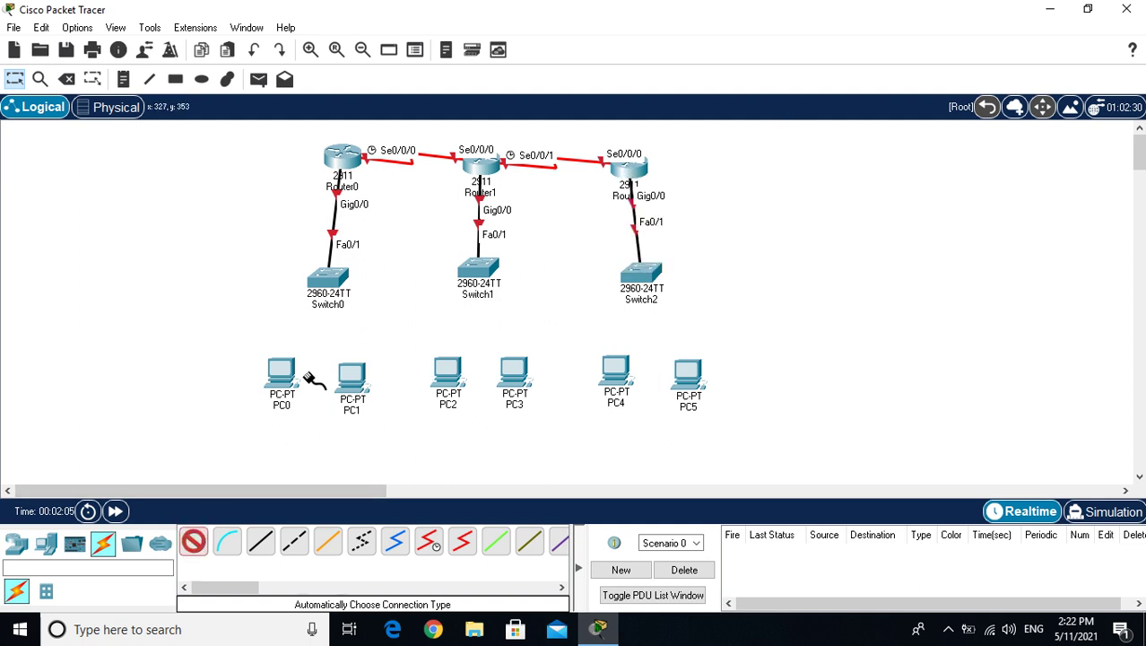
pyautogui.click(325, 280)
pyautogui.click(282, 372)
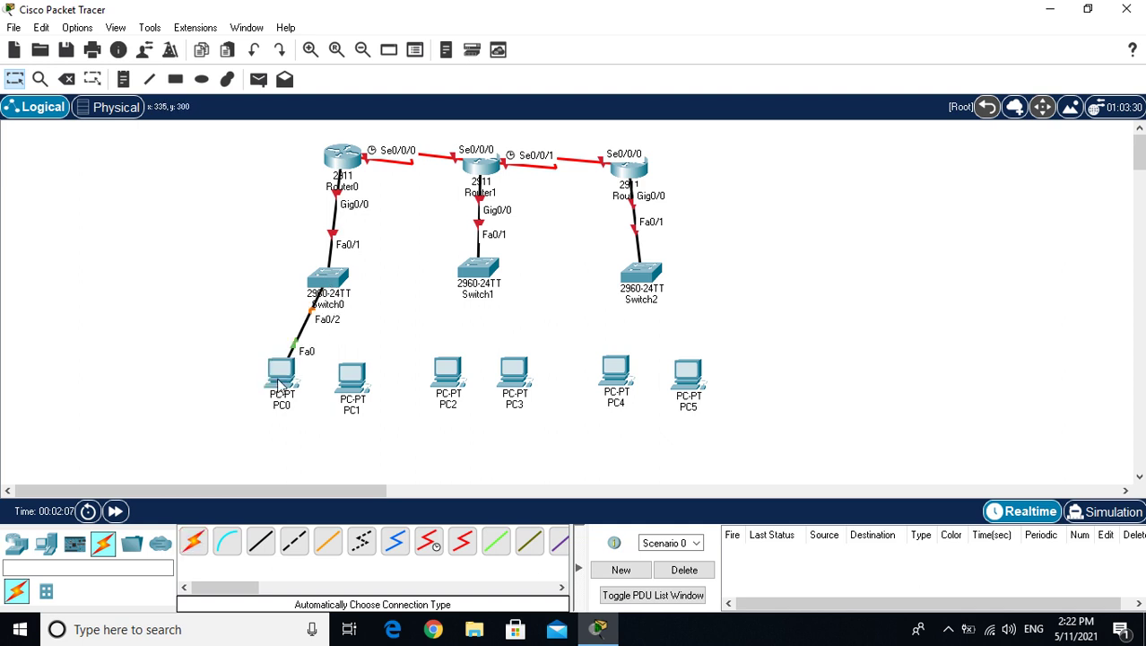
pyautogui.click(336, 285)
pyautogui.click(351, 375)
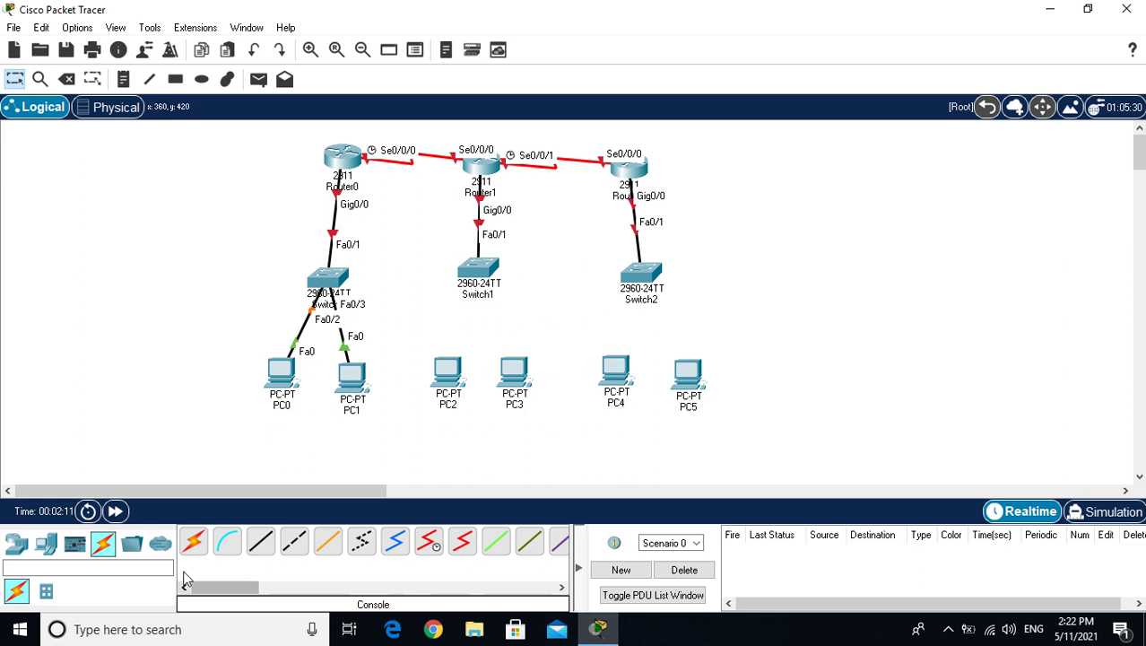
# Link Switch1 to PC2 and PC3 using the automatically chosen connection type
pyautogui.click(196, 540)
pyautogui.click(476, 269)
pyautogui.click(451, 377)
pyautogui.click(193, 541)
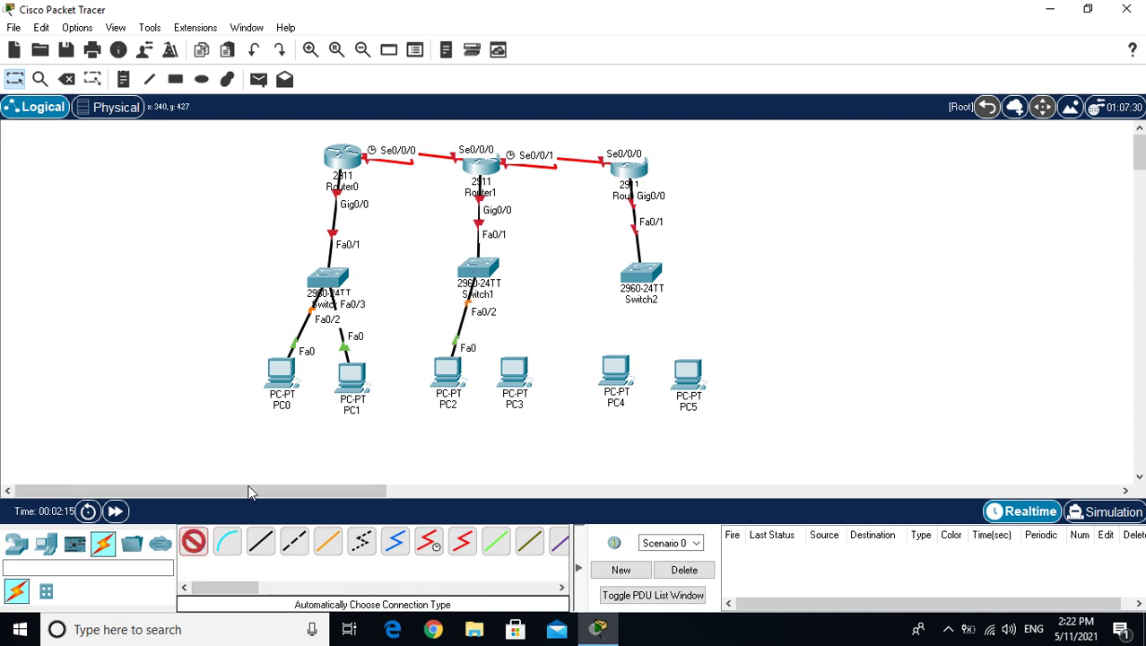
pyautogui.click(493, 262)
pyautogui.click(518, 383)
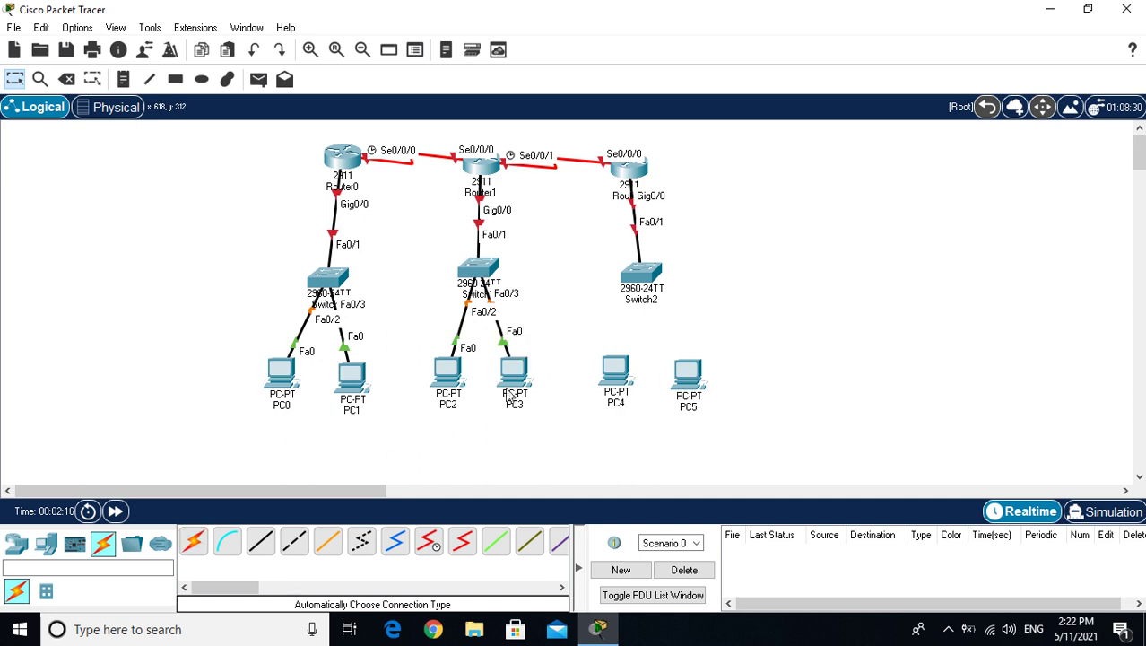
# Link Switch2 to PC4 and PC5 using the automatically chosen connection type
pyautogui.click(194, 540)
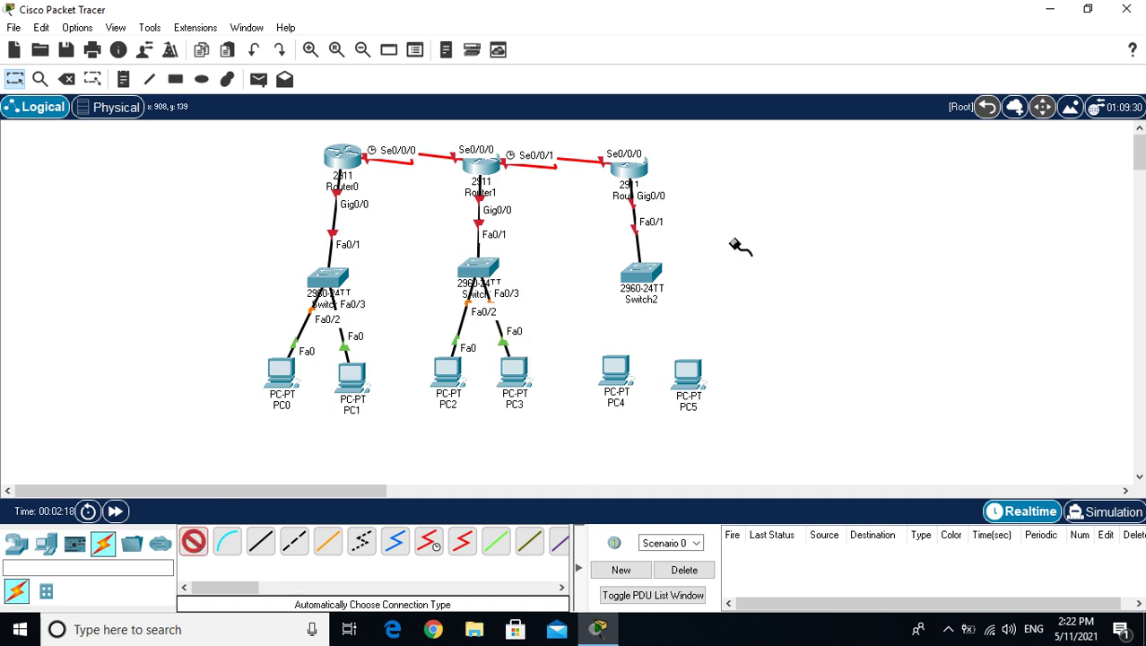
pyautogui.click(641, 282)
pyautogui.click(616, 381)
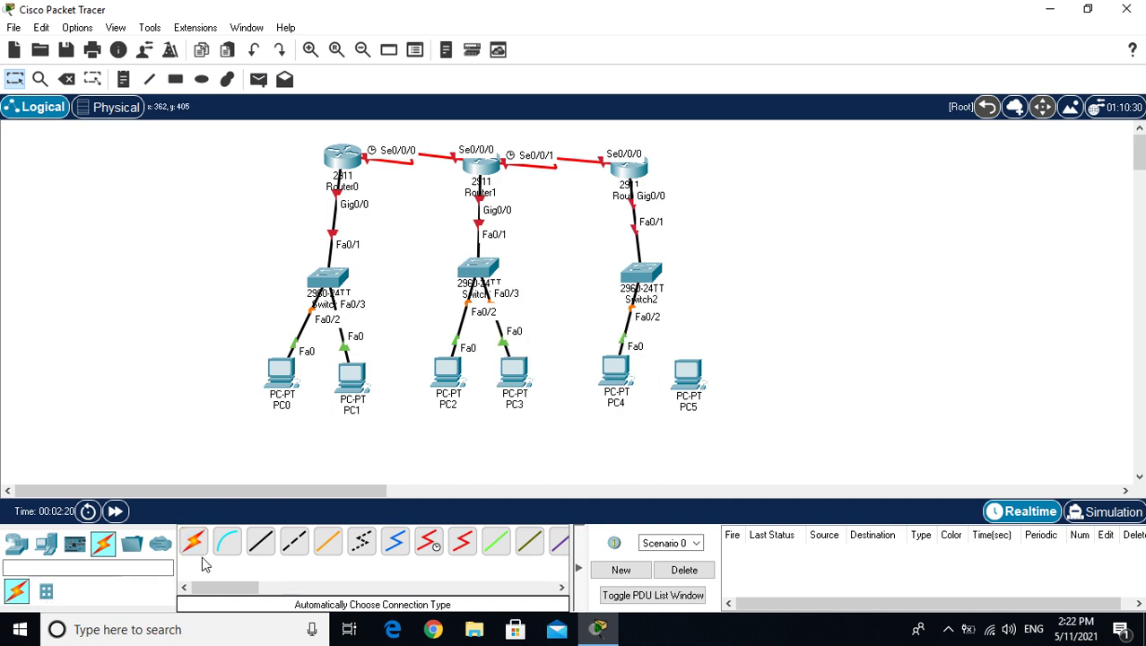
pyautogui.click(194, 541)
pyautogui.click(646, 286)
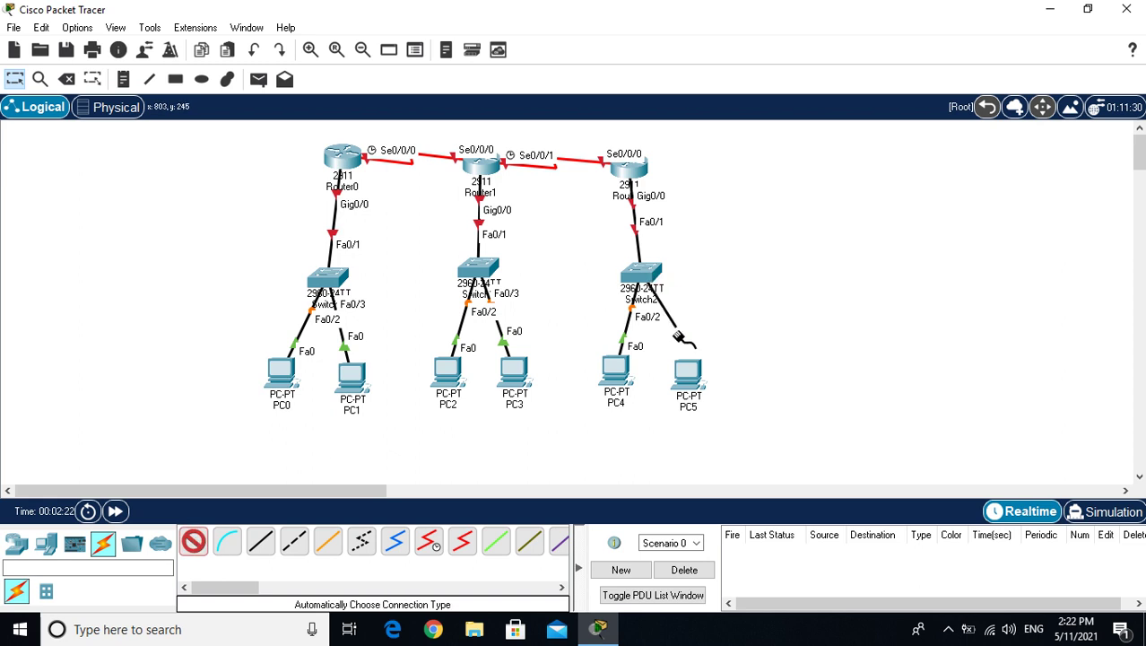
pyautogui.click(694, 381)
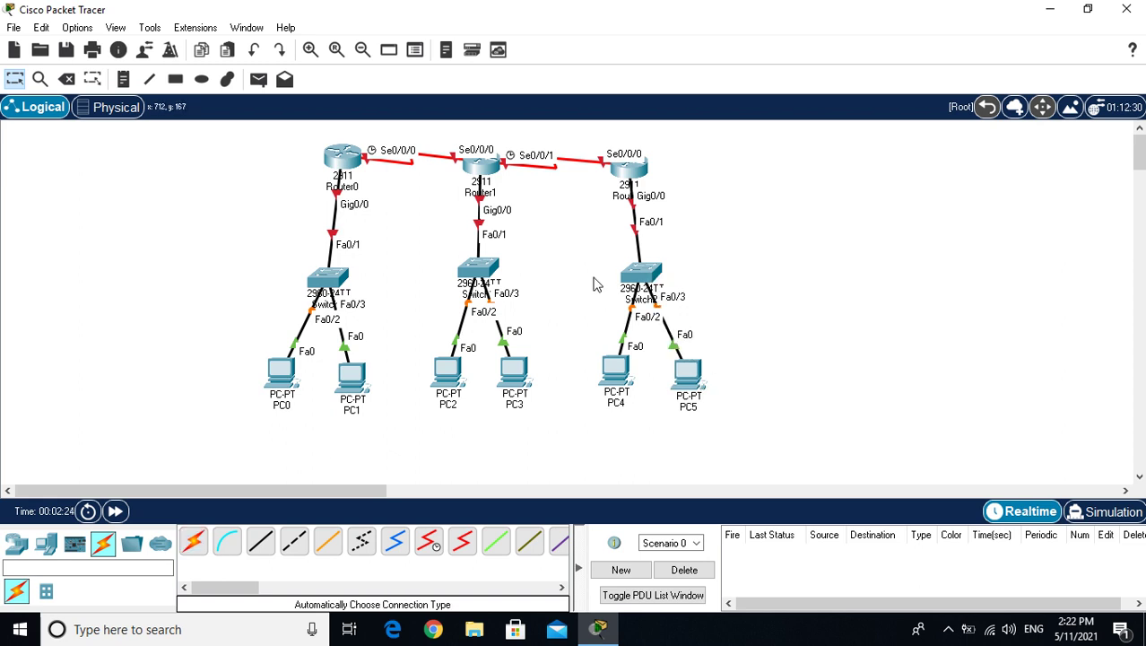
# Set both the display name and the hostname of Router0 to R1 and close its settings
pyautogui.click(341, 158)
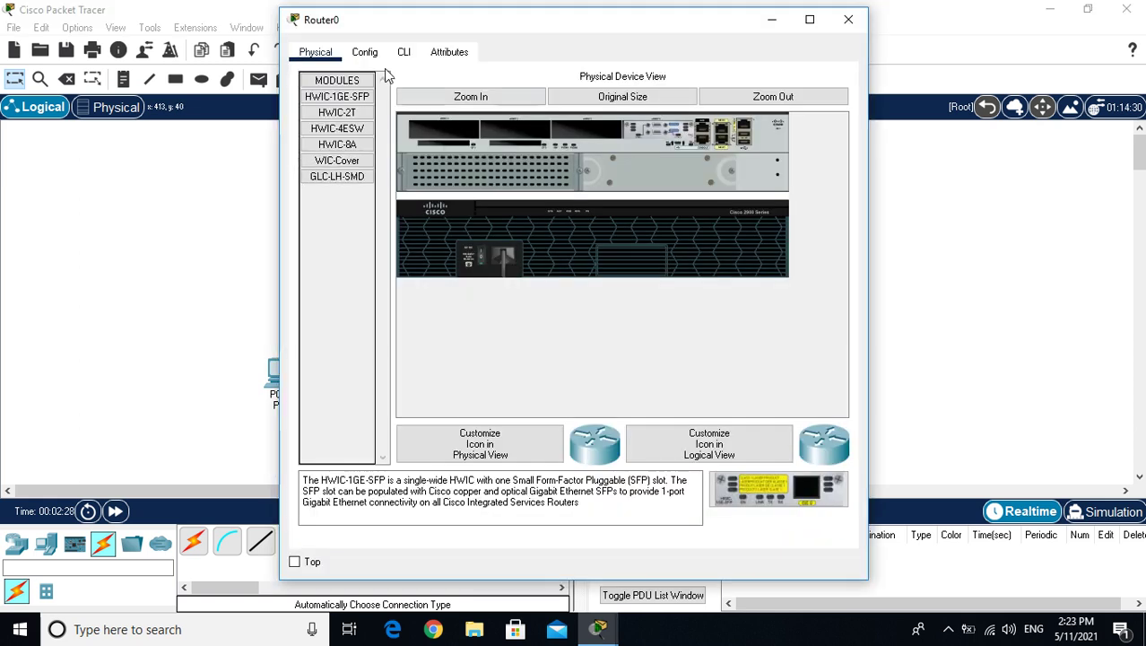
pyautogui.click(362, 55)
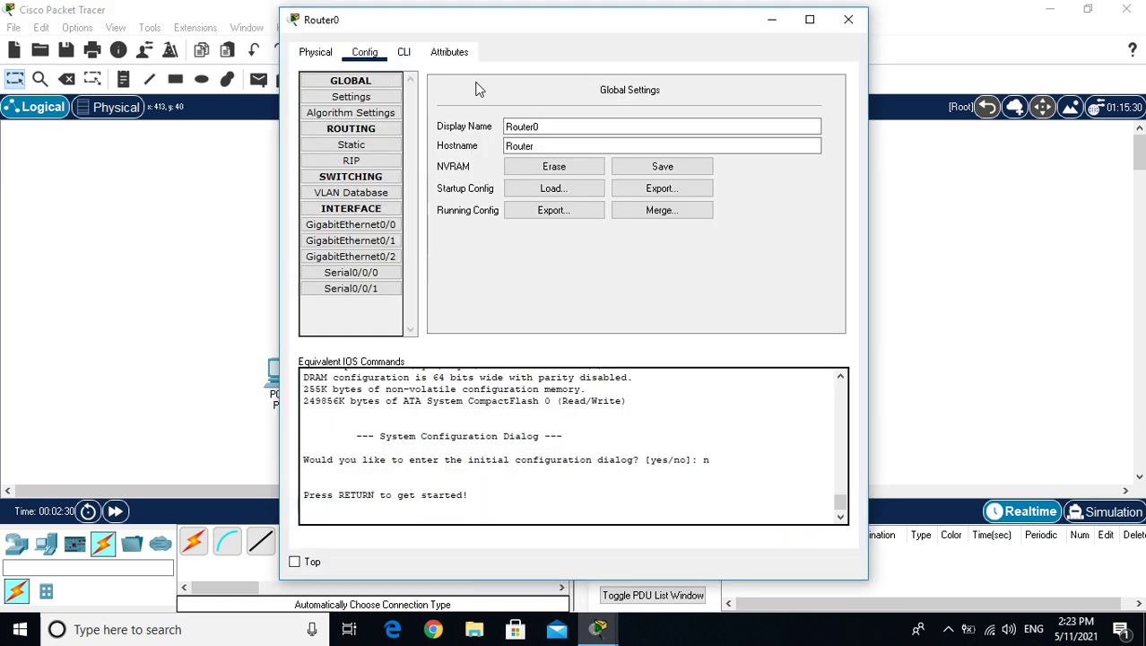
pyautogui.doubleClick(565, 126)
pyautogui.write('R1')
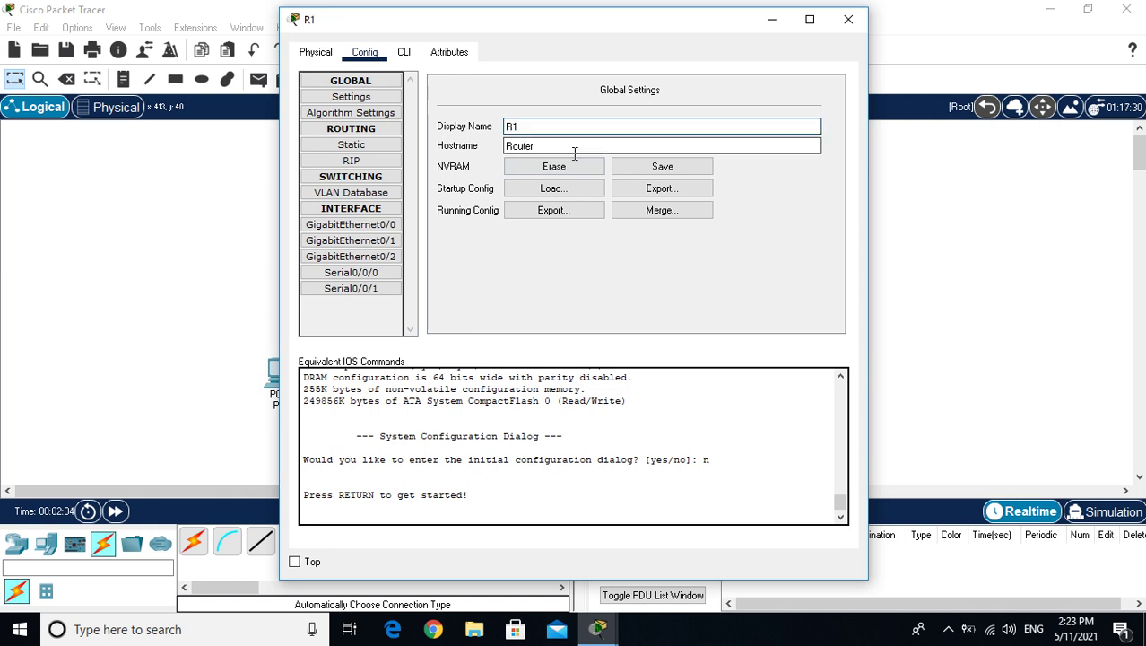
pyautogui.doubleClick(574, 148)
pyautogui.write('R1')
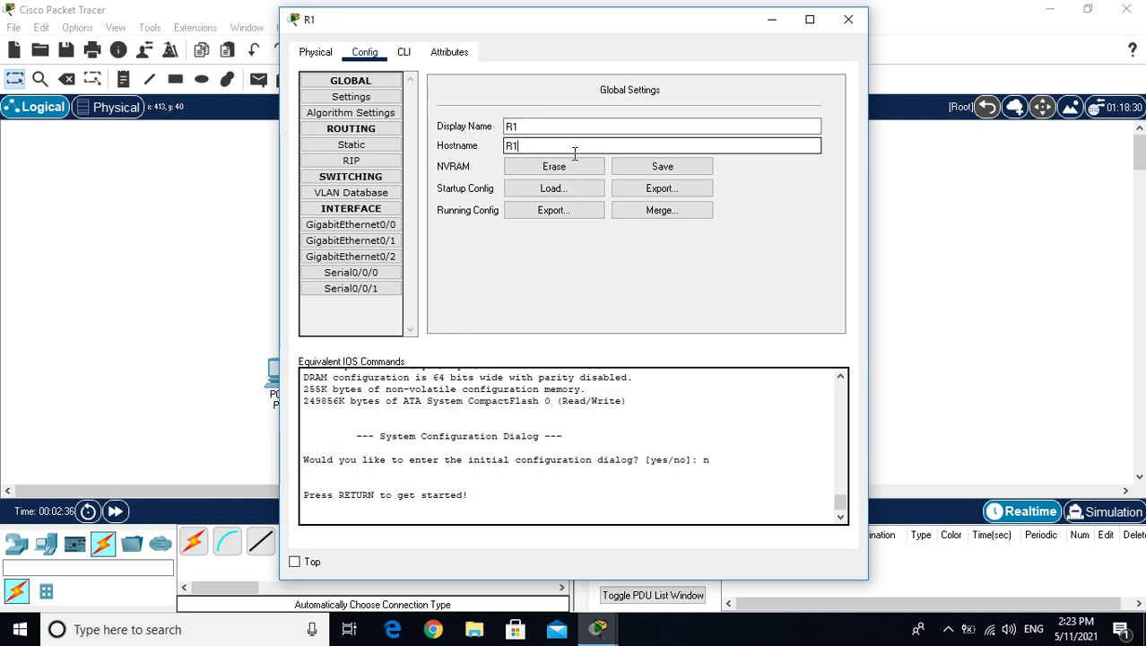
pyautogui.click(844, 28)
# Set both the display name and the hostname of Router1 to R2 and close its settings
pyautogui.click(481, 167)
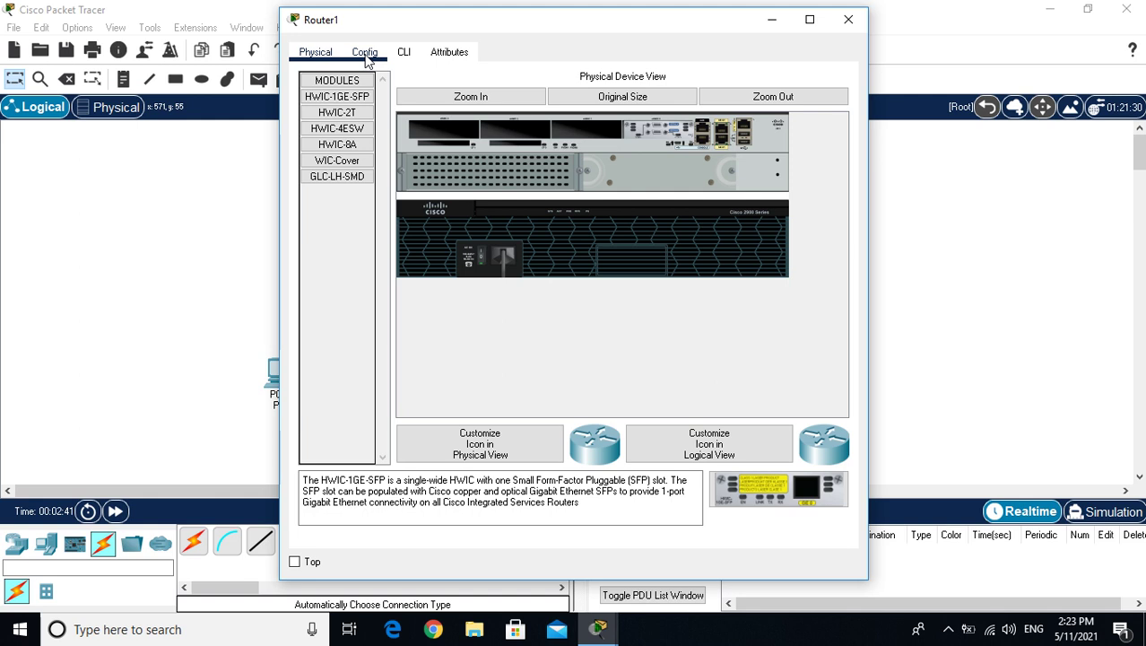
pyautogui.click(365, 52)
pyautogui.doubleClick(579, 127)
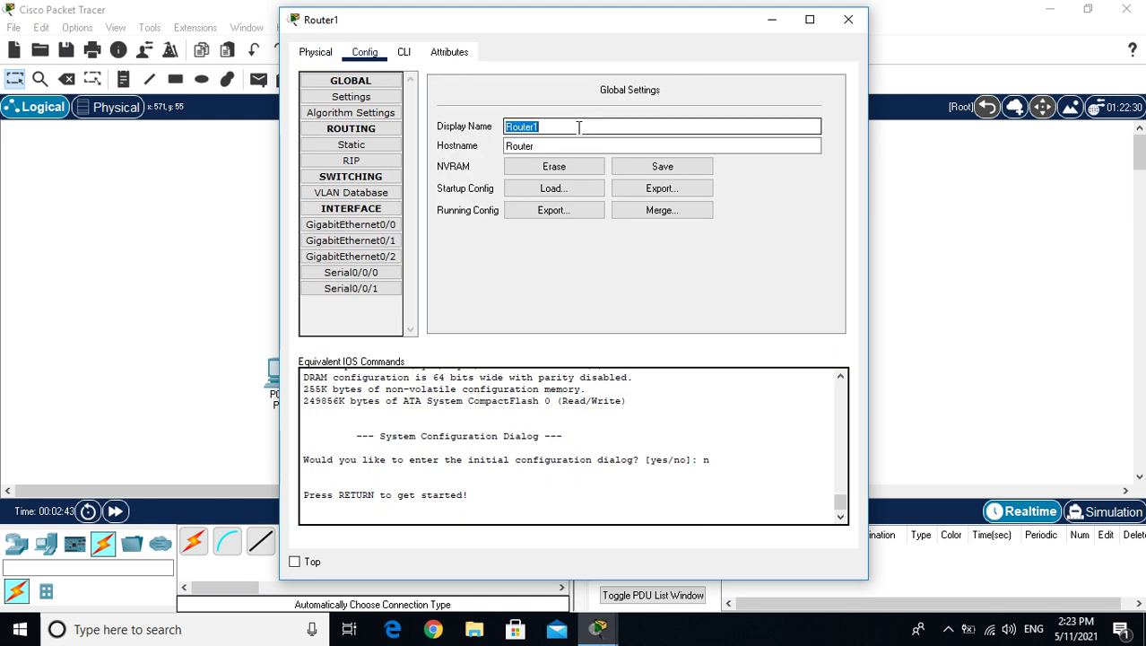
pyautogui.write('R2')
pyautogui.doubleClick(556, 146)
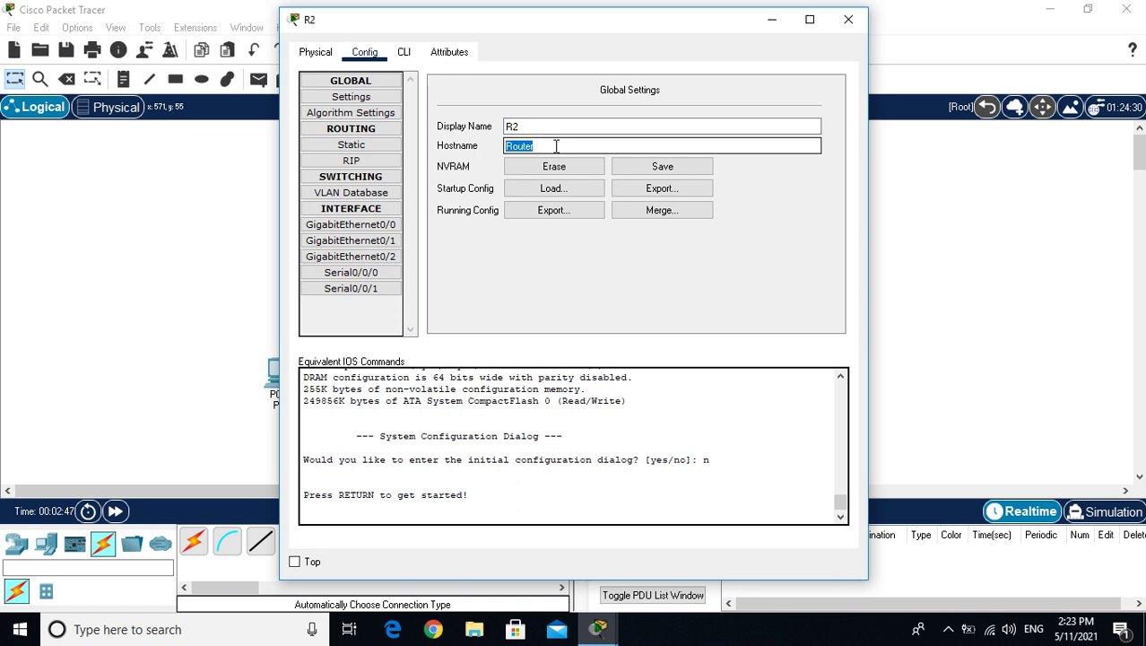
pyautogui.write('R2')
pyautogui.click(810, 19)
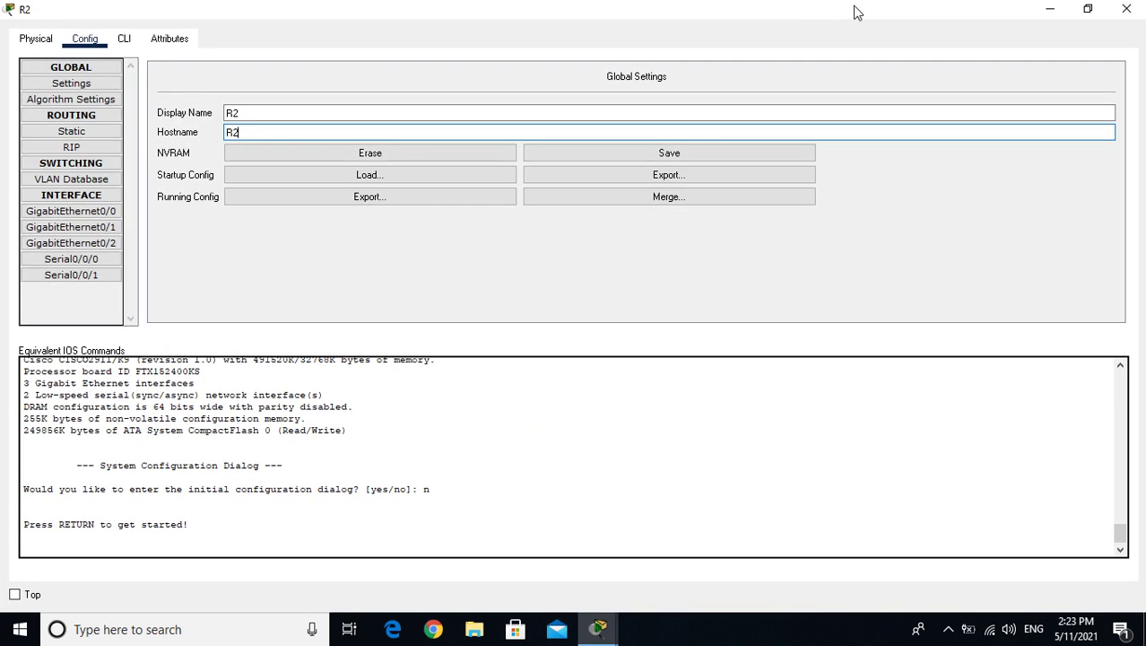
pyautogui.click(1127, 9)
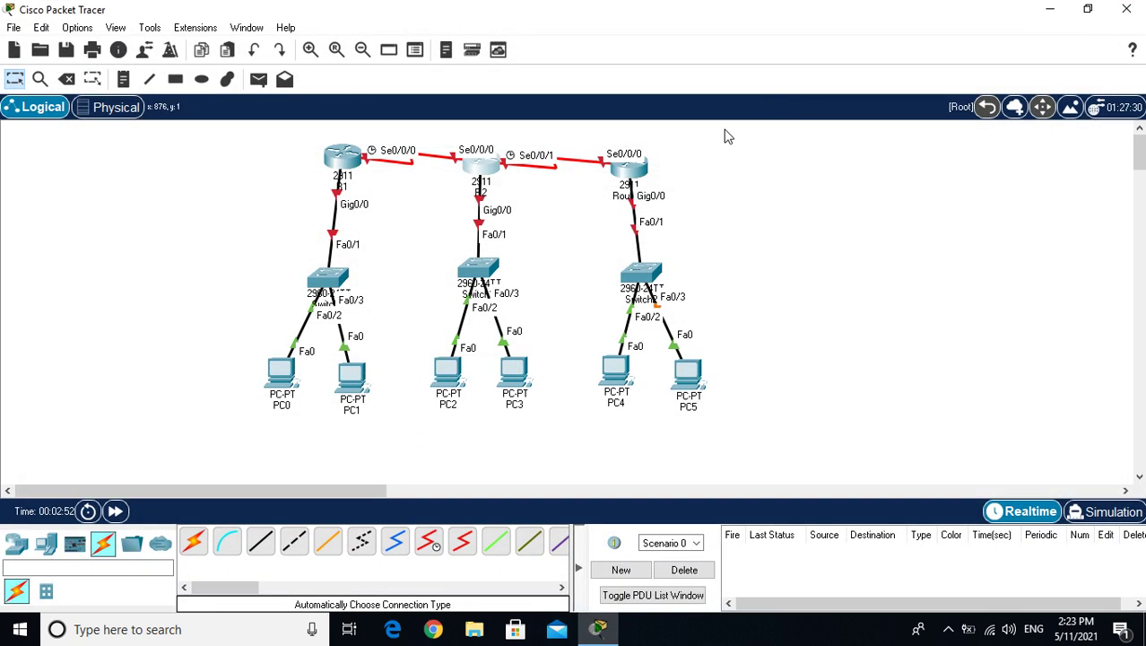
# Set both the display name and the hostname of Router2 to R3 and close its settings
pyautogui.click(627, 170)
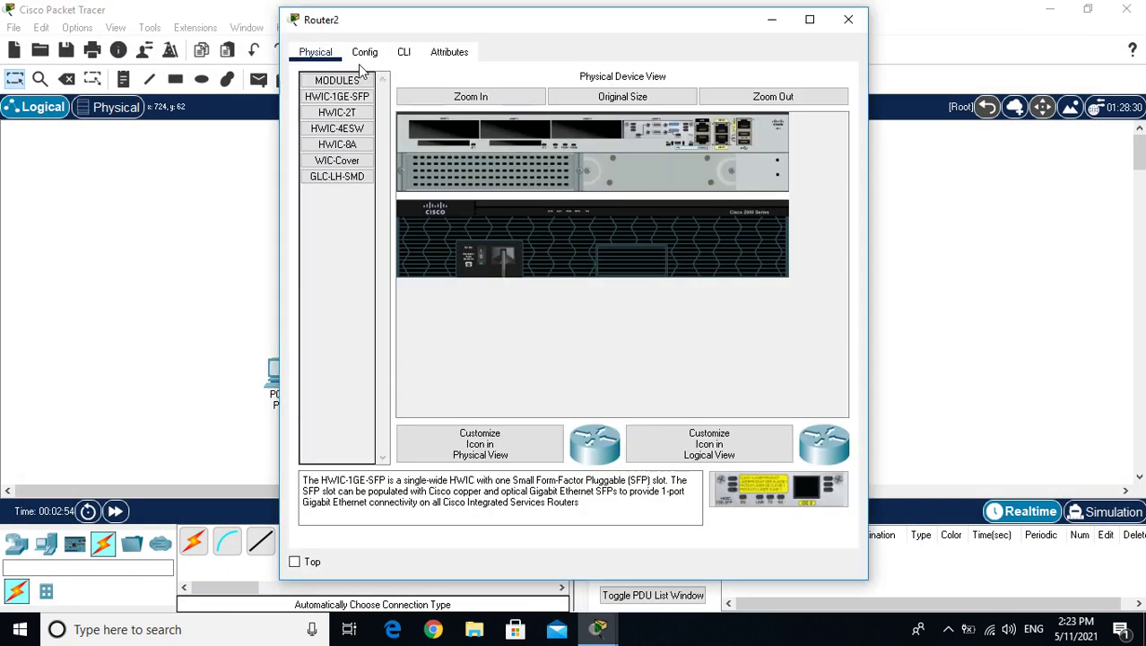
pyautogui.click(365, 52)
pyautogui.doubleClick(568, 125)
pyautogui.write('R3')
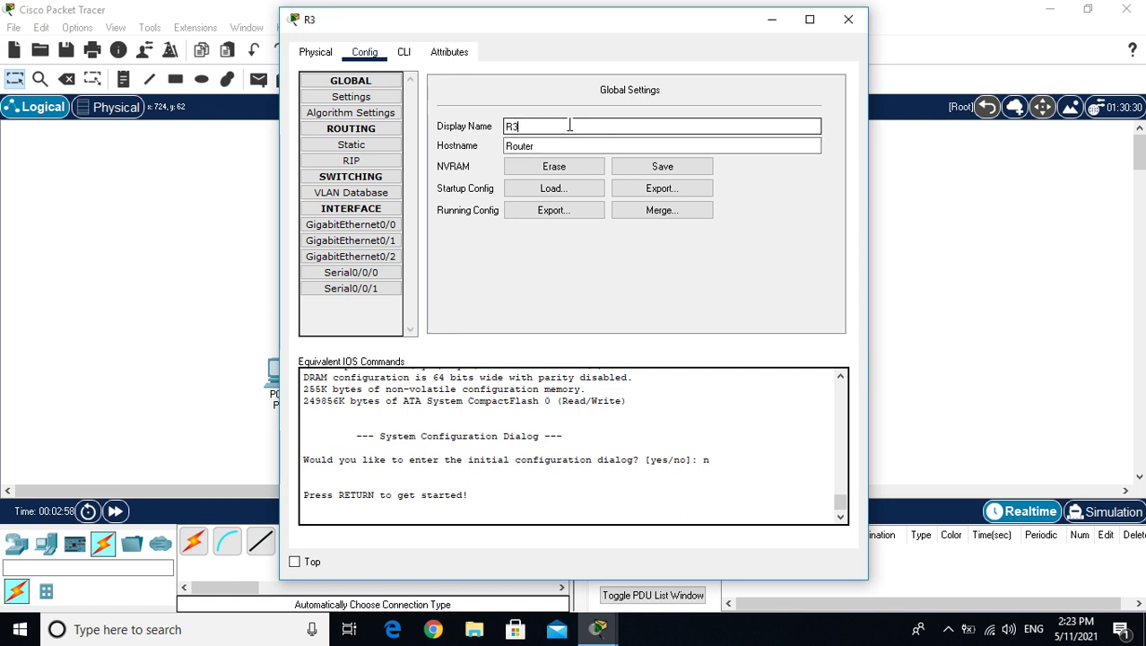
pyautogui.doubleClick(571, 145)
pyautogui.write('R3')
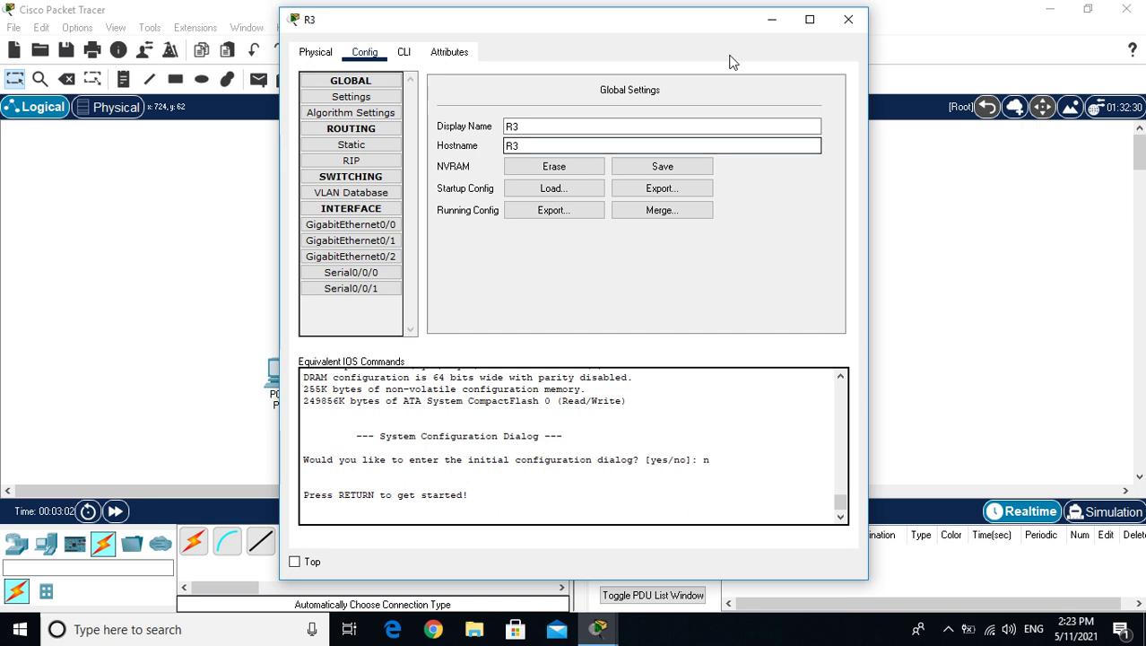
pyautogui.click(849, 19)
# Set both the display name and the hostname of Switch0 to SW1 and close its settings
pyautogui.click(339, 280)
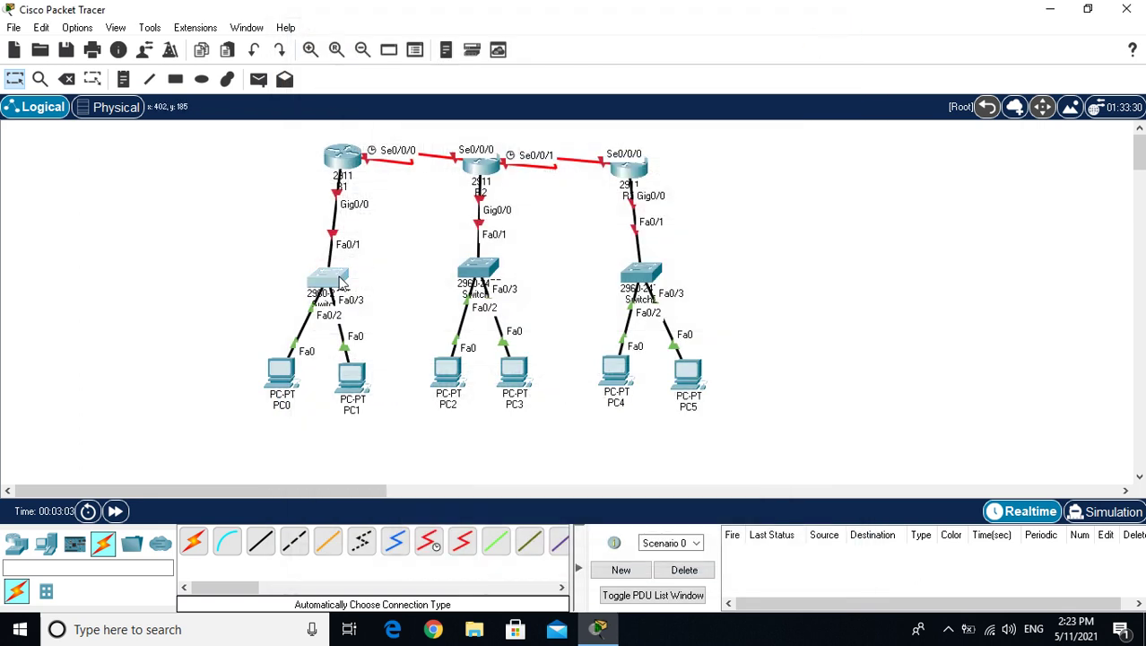
pyautogui.click(365, 52)
pyautogui.click(632, 126)
pyautogui.doubleClick(632, 127)
pyautogui.write('SW1')
pyautogui.click(612, 145)
pyautogui.doubleClick(612, 145)
pyautogui.write('SW1')
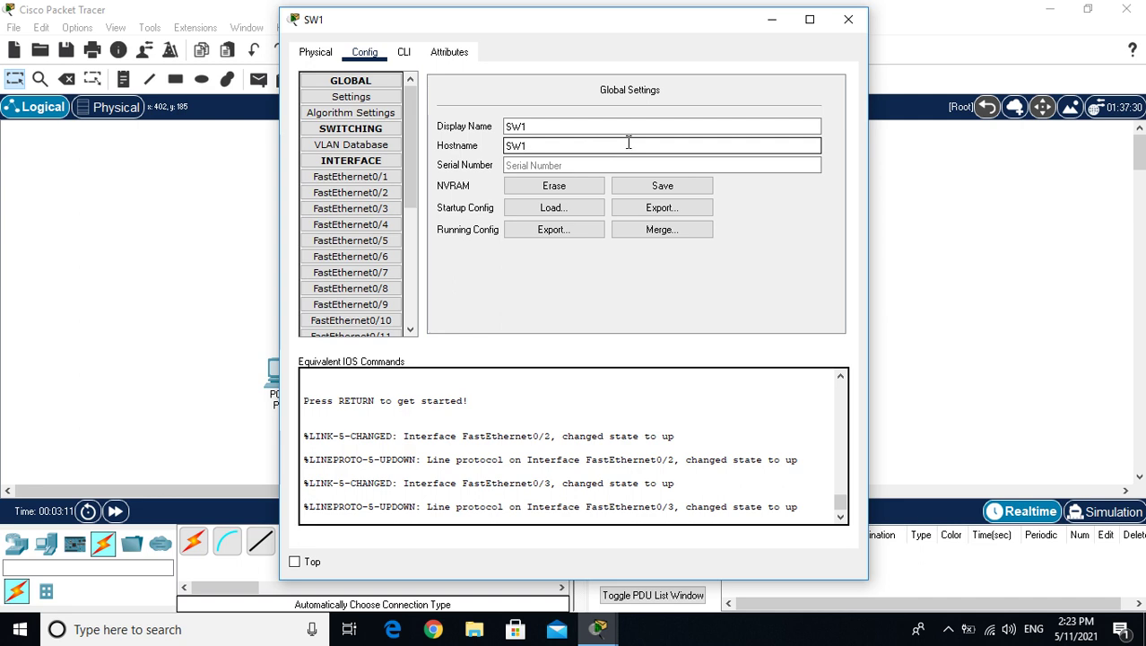
pyautogui.click(846, 24)
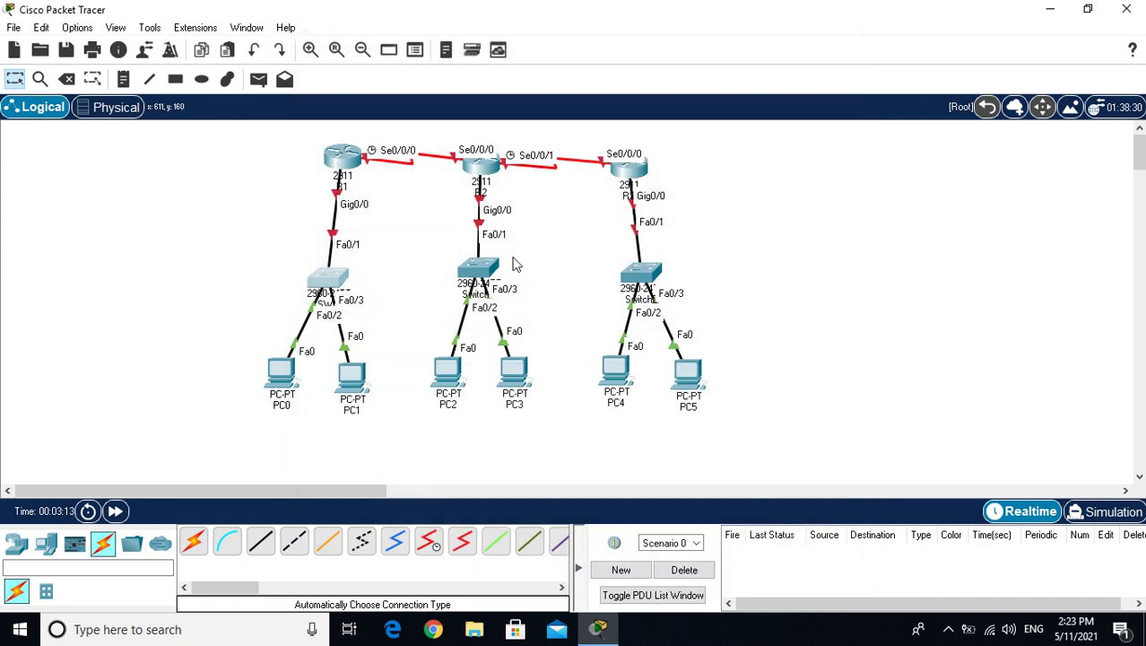
# Set both the display name and the hostname of Switch1 to SW2 and close its settings
pyautogui.click(480, 267)
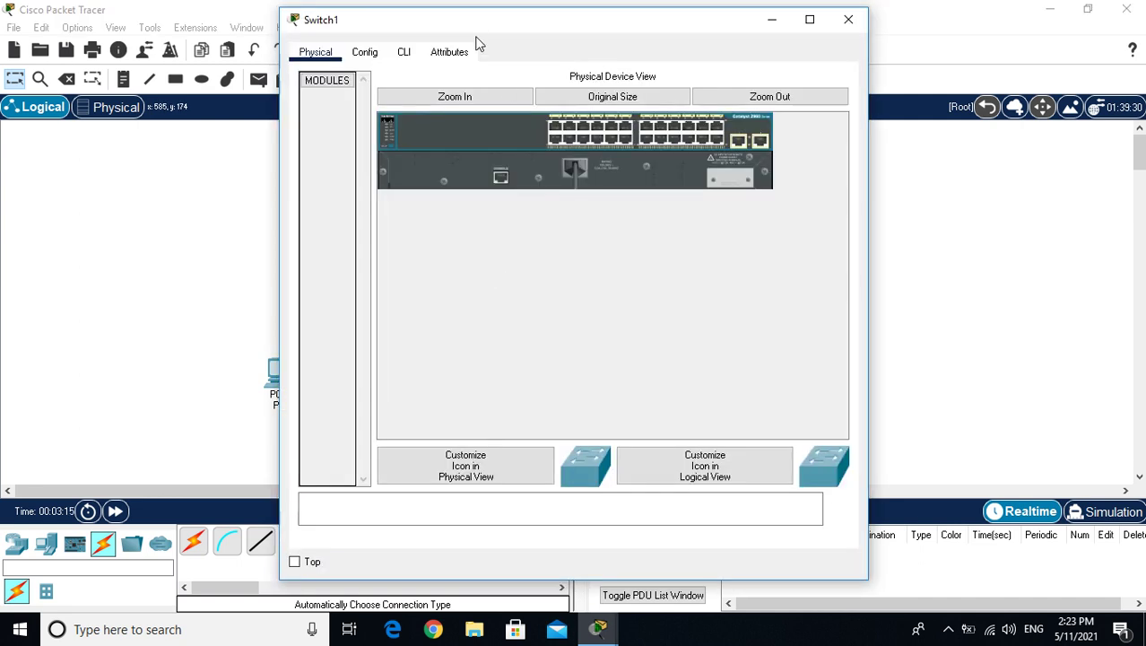
pyautogui.click(367, 56)
pyautogui.doubleClick(609, 128)
pyautogui.write('SW2')
pyautogui.doubleClick(590, 144)
pyautogui.write('SW')
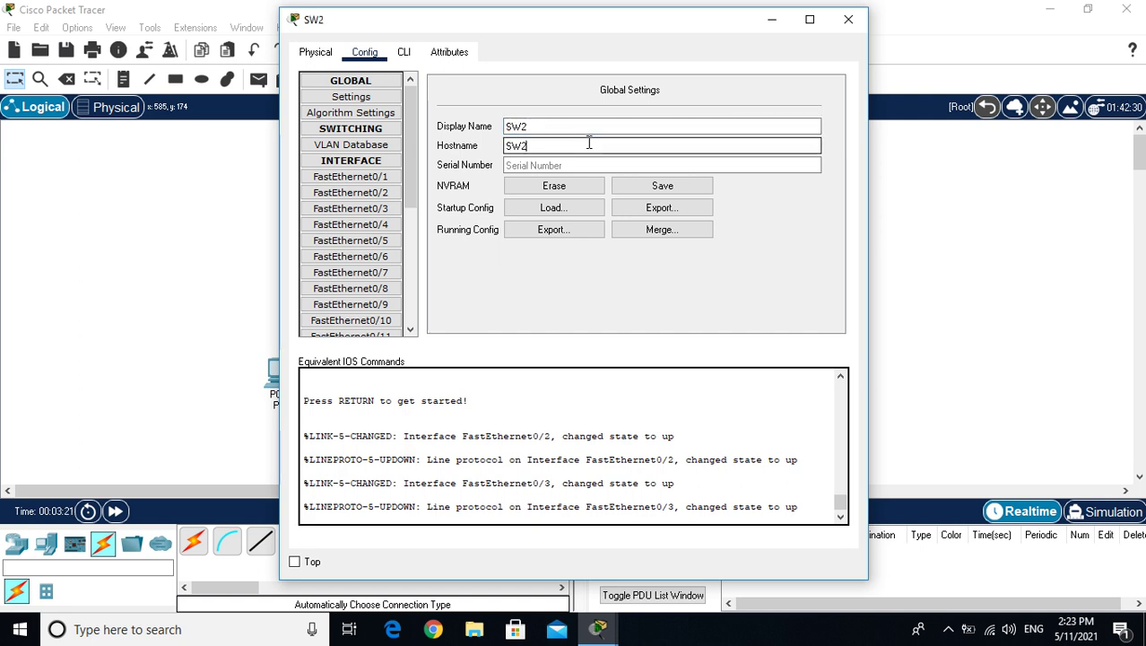
pyautogui.click(848, 19)
# Set both the display name and the hostname of Switch2 to SW3 and close its settings
pyautogui.click(478, 269)
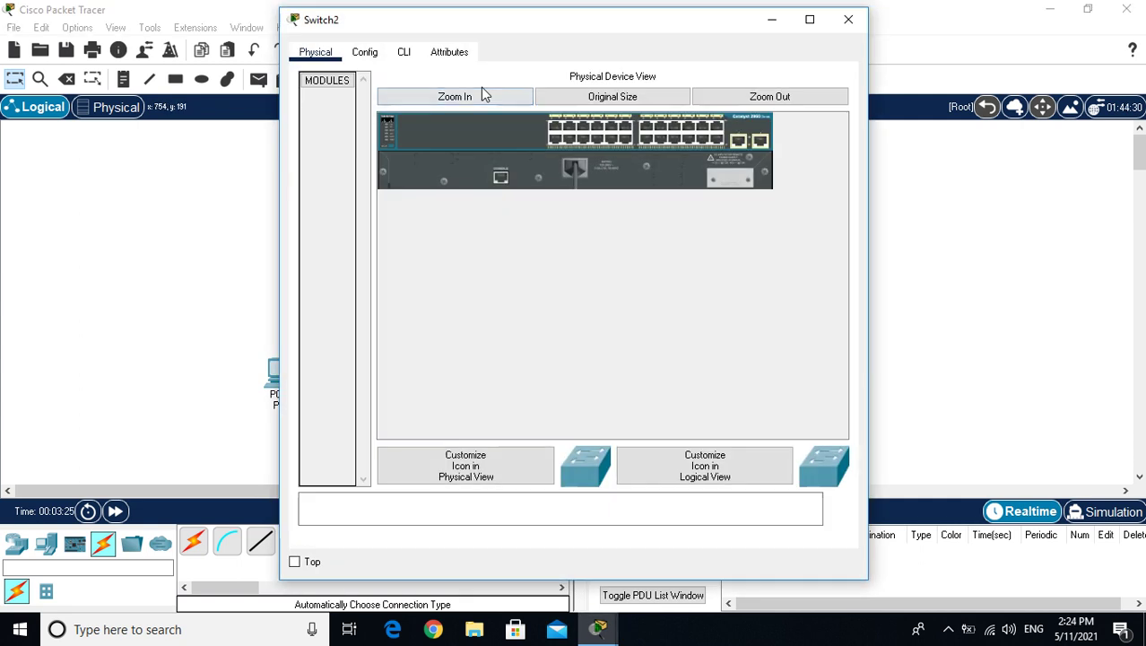
pyautogui.click(366, 54)
pyautogui.doubleClick(584, 130)
pyautogui.write('SW3')
pyautogui.doubleClick(573, 131)
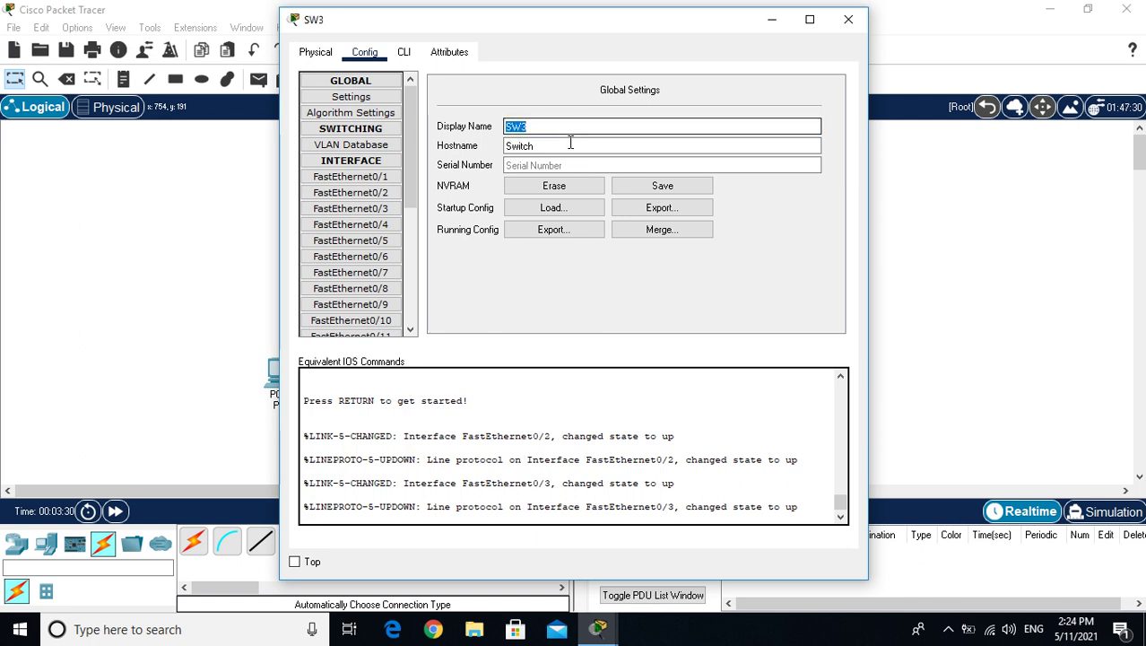
pyautogui.doubleClick(568, 147)
pyautogui.write('SW3')
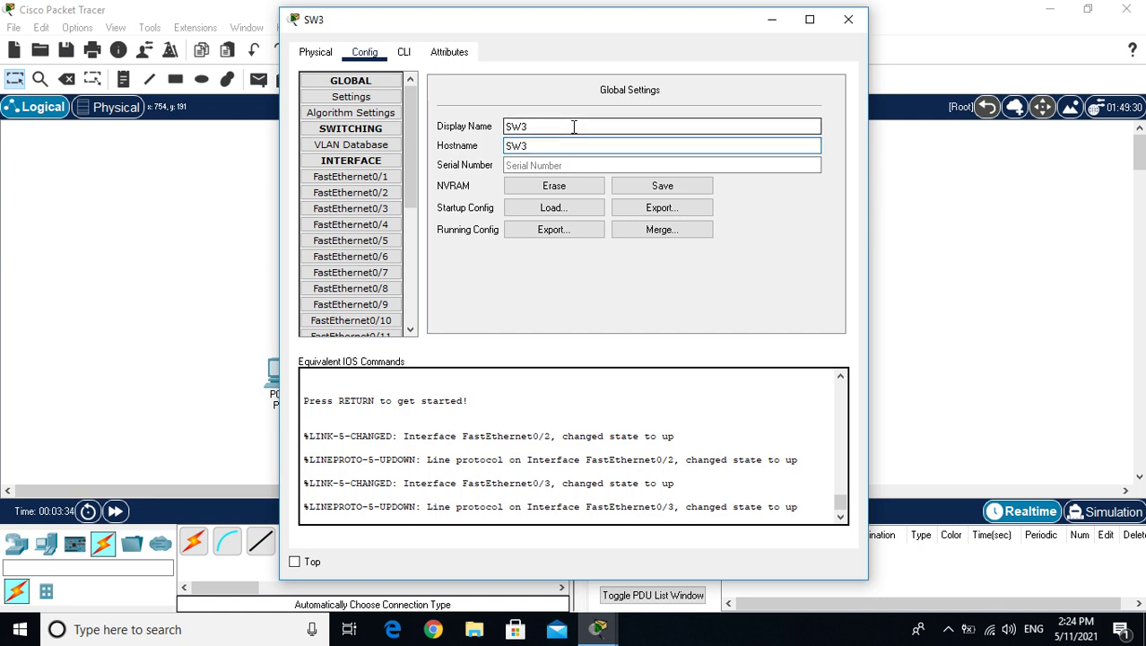
pyautogui.click(573, 126)
pyautogui.click(848, 19)
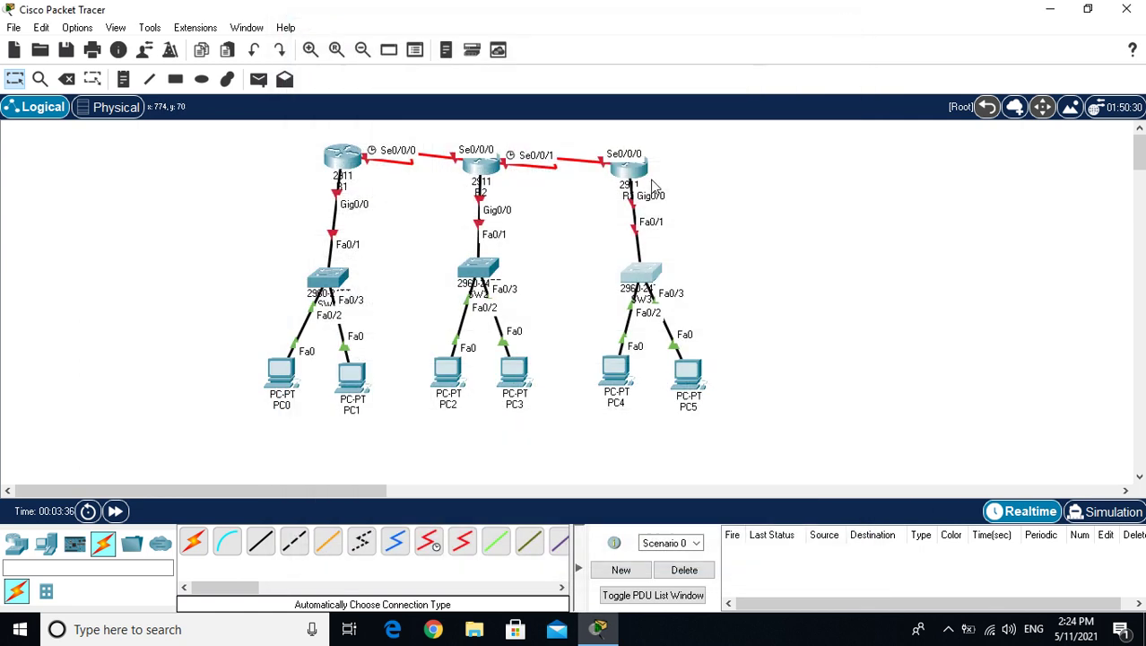
# Reposition routers R1, R2 and R3 slightly so they line up in one level row above their switches
pyautogui.moveTo(335, 166)
pyautogui.mouseDown()
pyautogui.moveTo(309, 162)
pyautogui.moveTo(334, 161)
pyautogui.mouseUp()
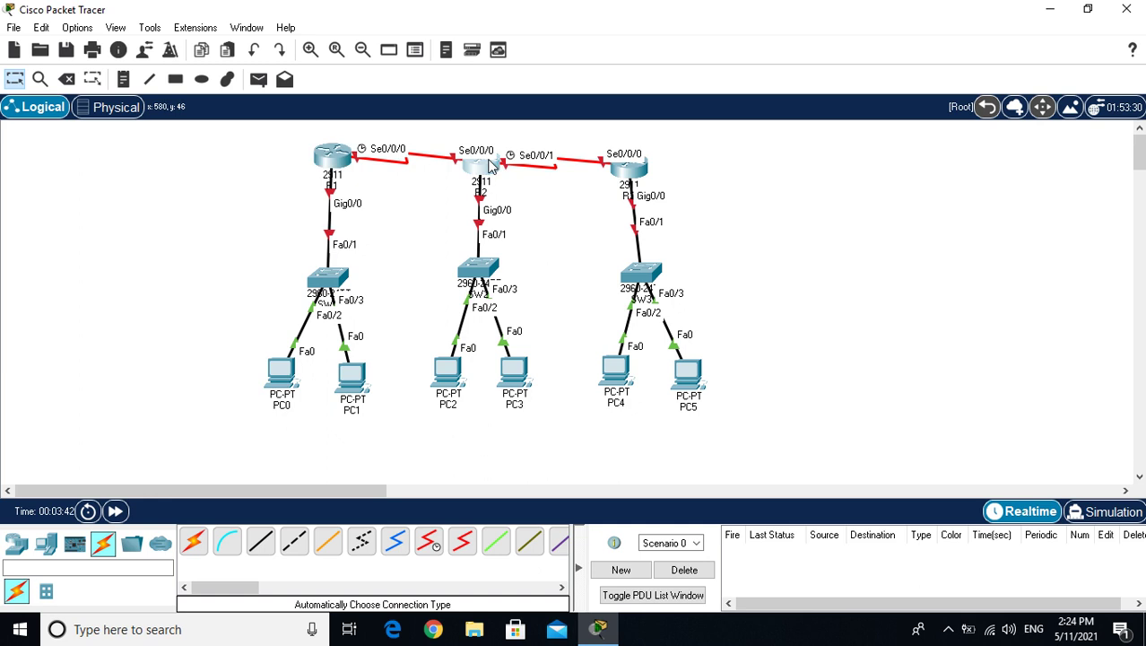
pyautogui.moveTo(491, 165); pyautogui.dragTo(485, 160)
pyautogui.moveTo(634, 172); pyautogui.dragTo(643, 161)
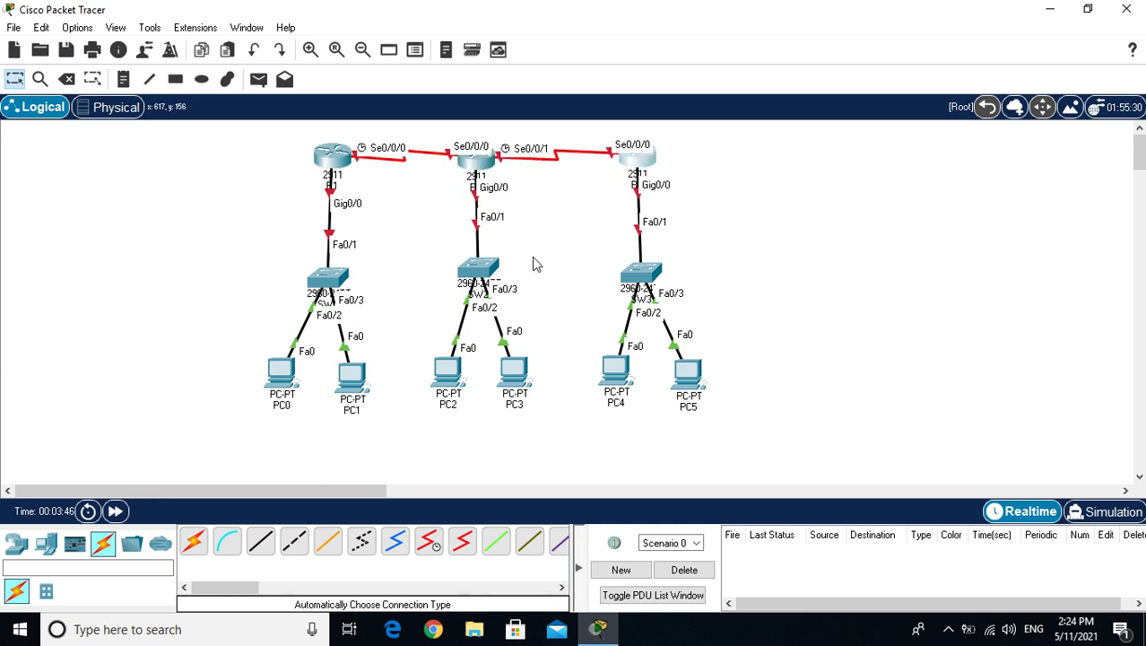
# Shift switch SW3 and its PCs, PC4 and PC5, slightly so they sit neatly beneath router R3
pyautogui.moveTo(650, 274)
pyautogui.mouseDown()
pyautogui.moveTo(631, 265)
pyautogui.moveTo(641, 267)
pyautogui.mouseUp()
pyautogui.moveTo(621, 366); pyautogui.dragTo(612, 367)
pyautogui.moveTo(692, 369); pyautogui.dragTo(677, 365)
pyautogui.click(732, 373)
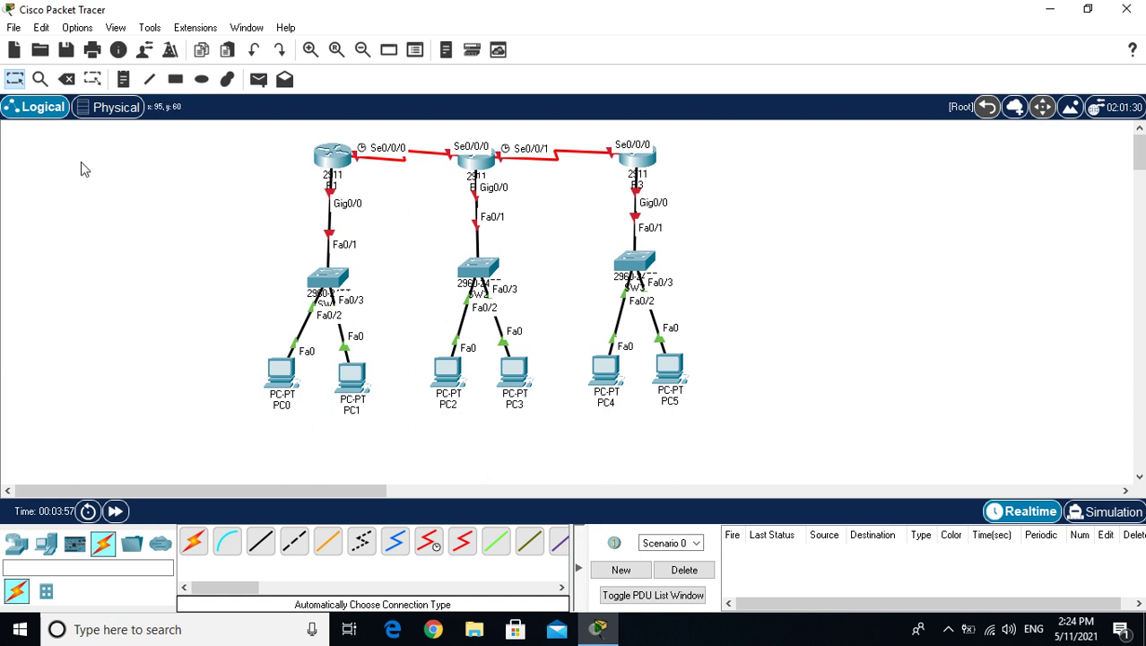
# Add network address notes to the workspace: 192.168.10 beside SW1, 192.168.2.0 near SW2 and 192.168.3.0 beside SW3
pyautogui.click(123, 79)
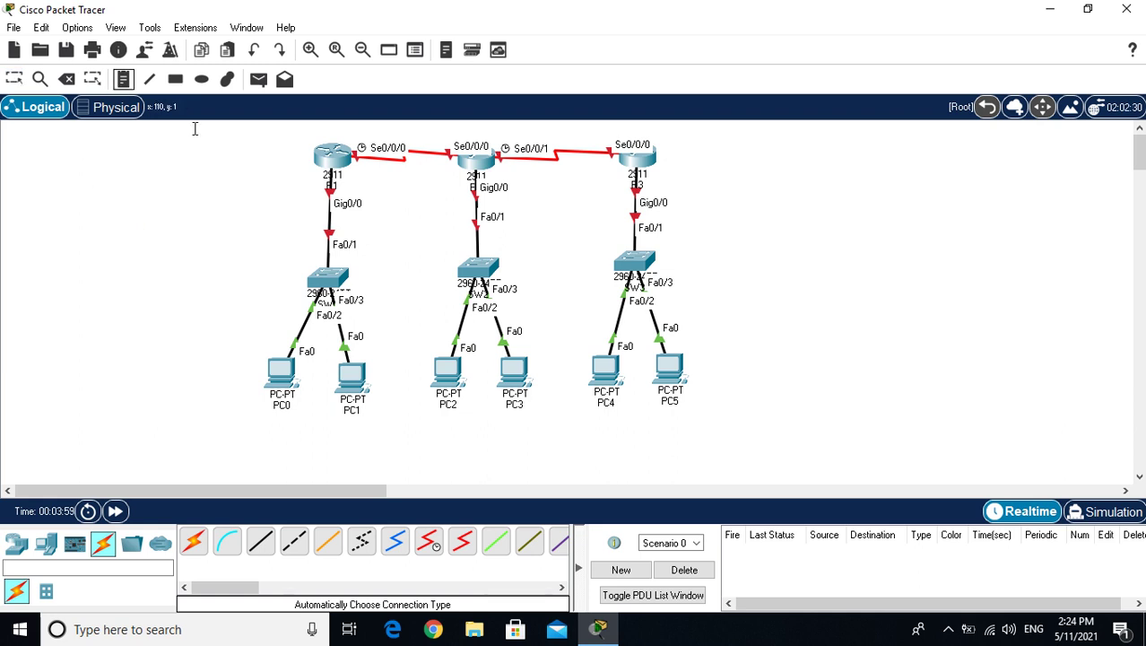
pyautogui.click(215, 291)
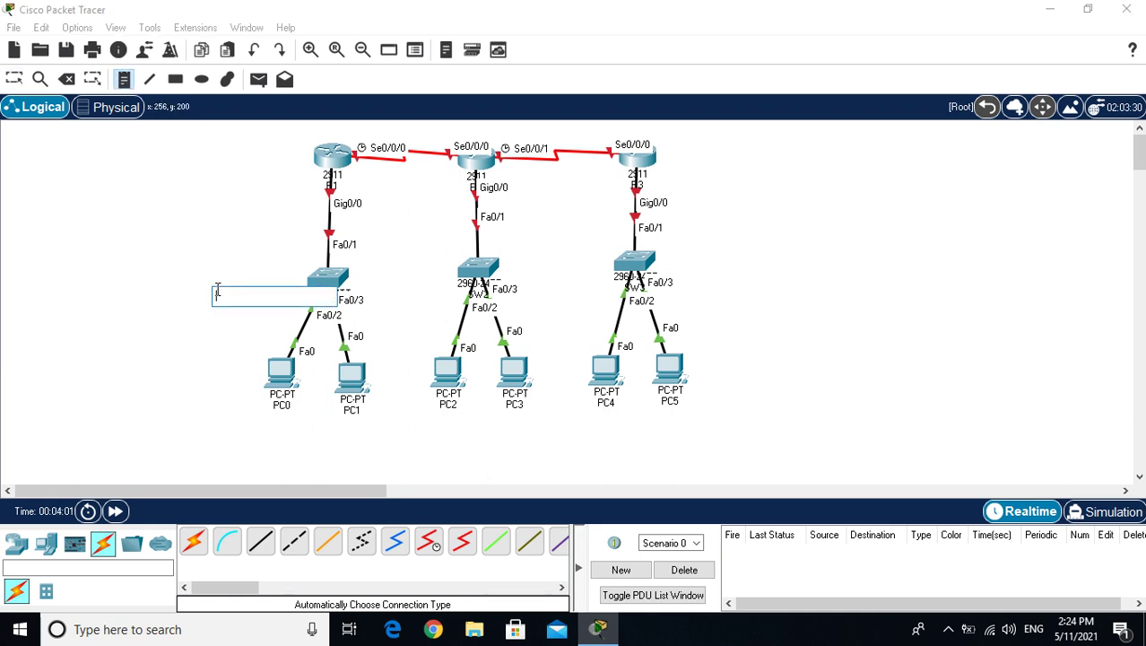
pyautogui.write('S')
pyautogui.write('92.168.10')
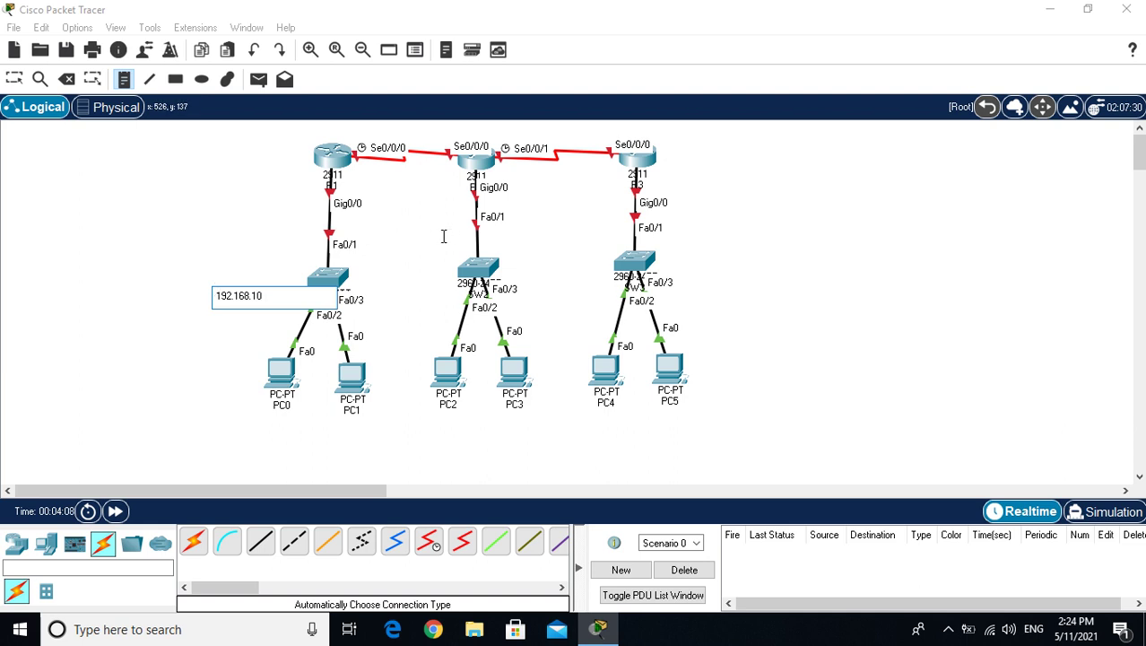
pyautogui.click(415, 238)
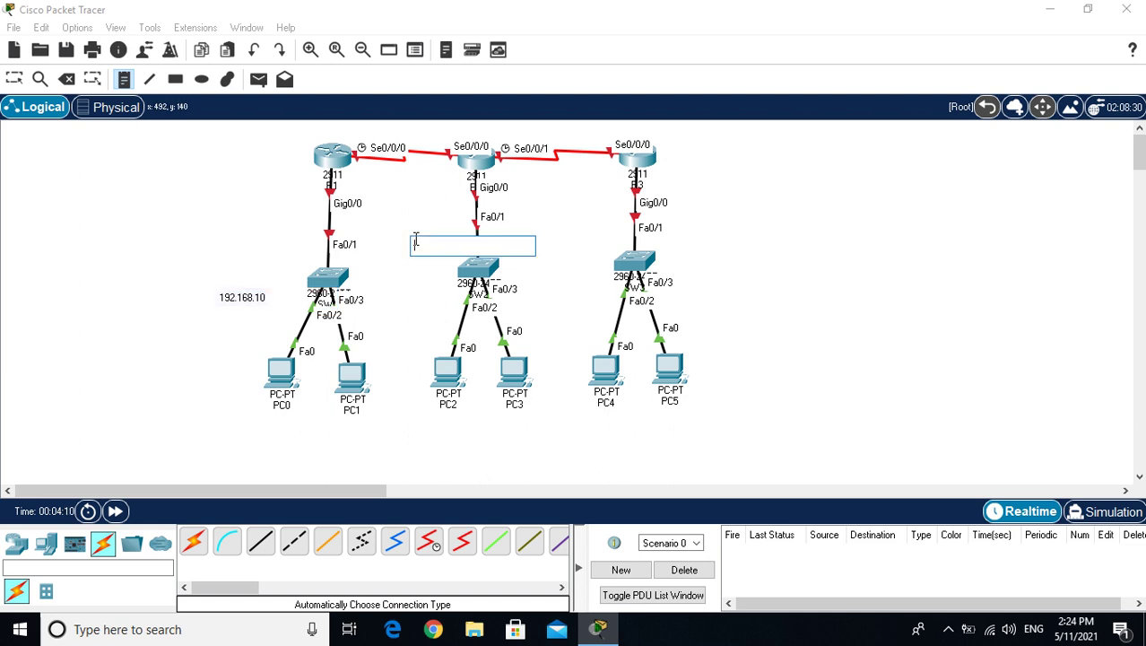
pyautogui.write('192.168.2.0')
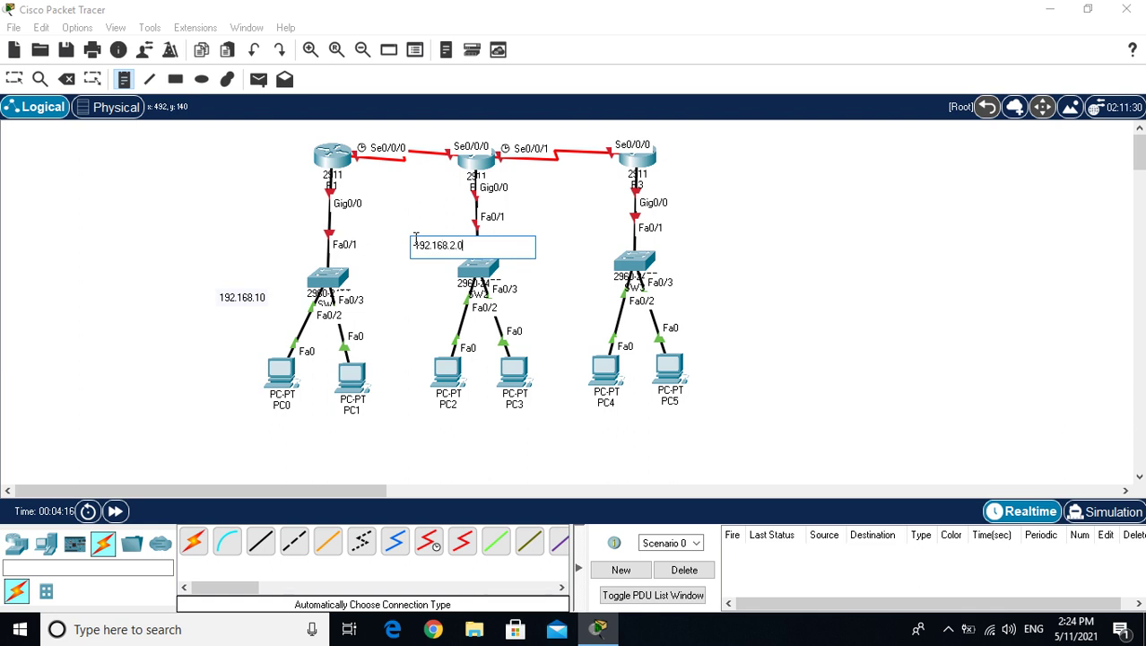
pyautogui.click(710, 259)
pyautogui.write('192.168.3.0')
# Add the host address notes 192.168.1.1 and 192.168.1.2 in the empty area below PC0 and PC1
pyautogui.click(215, 421)
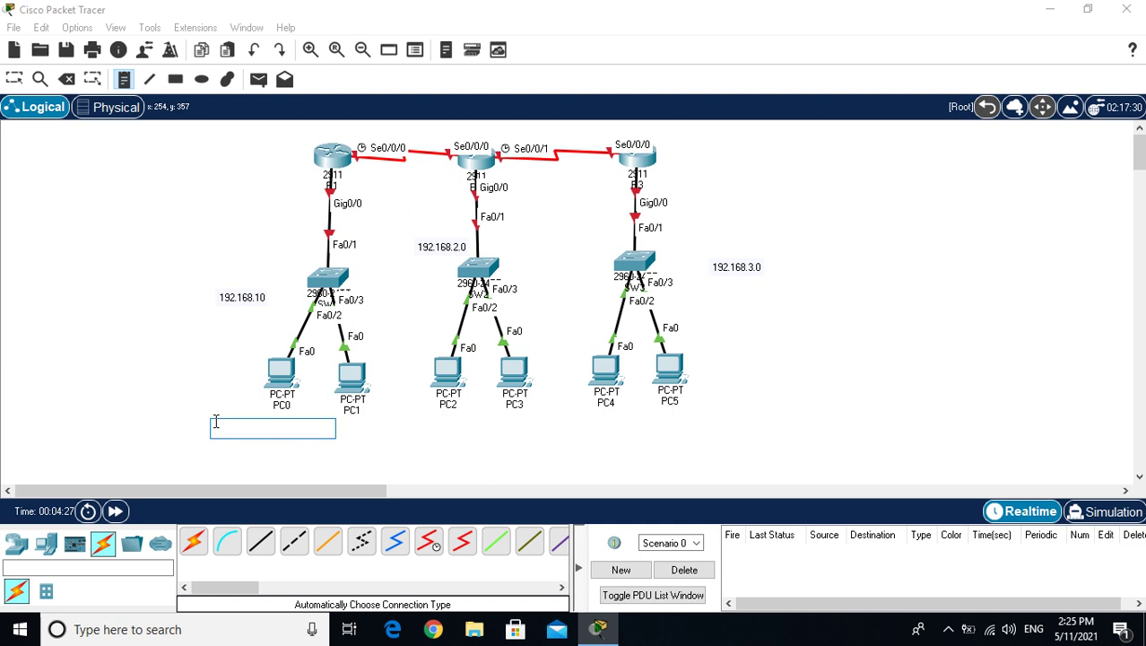
pyautogui.write('192.1')
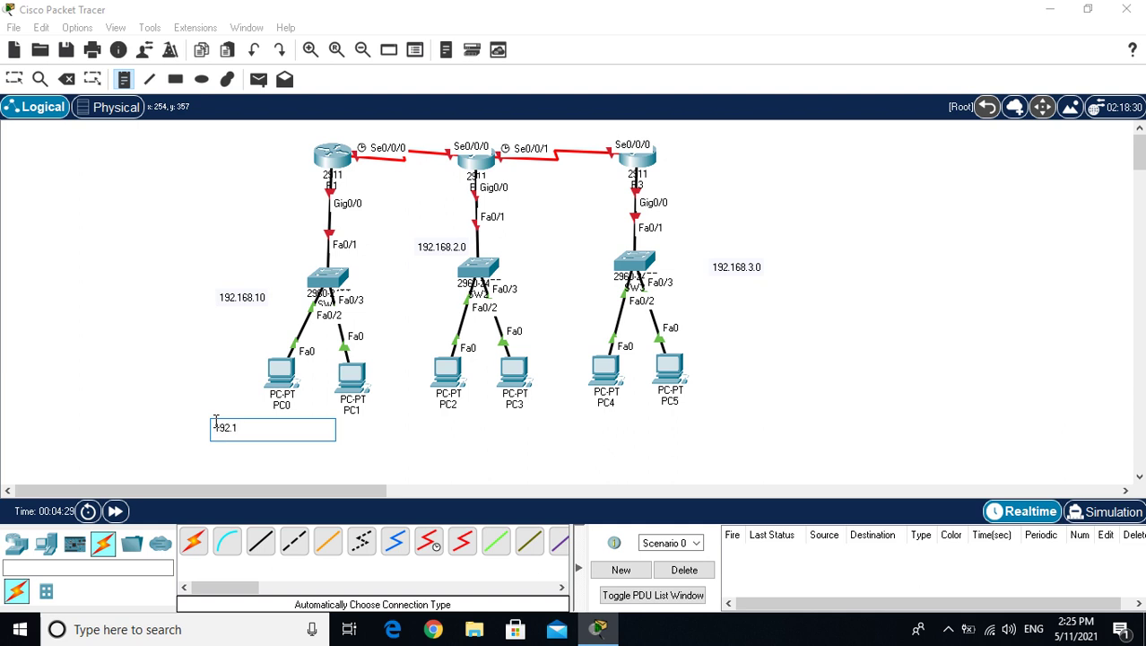
pyautogui.write('68.1.1')
pyautogui.click(369, 433)
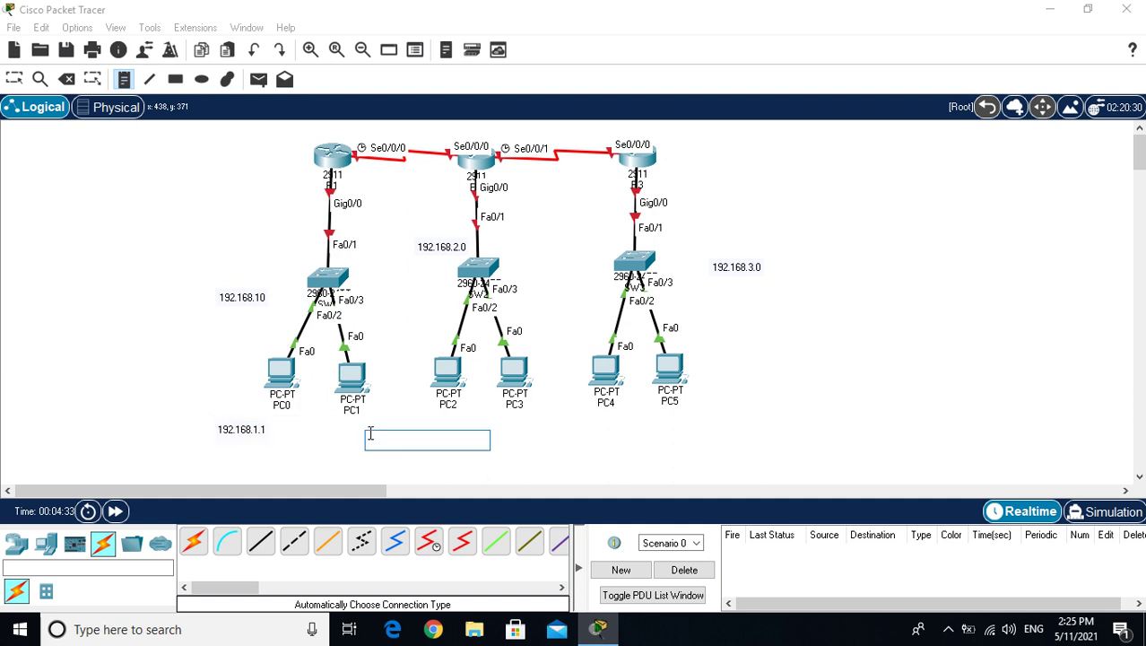
pyautogui.write('192.168')
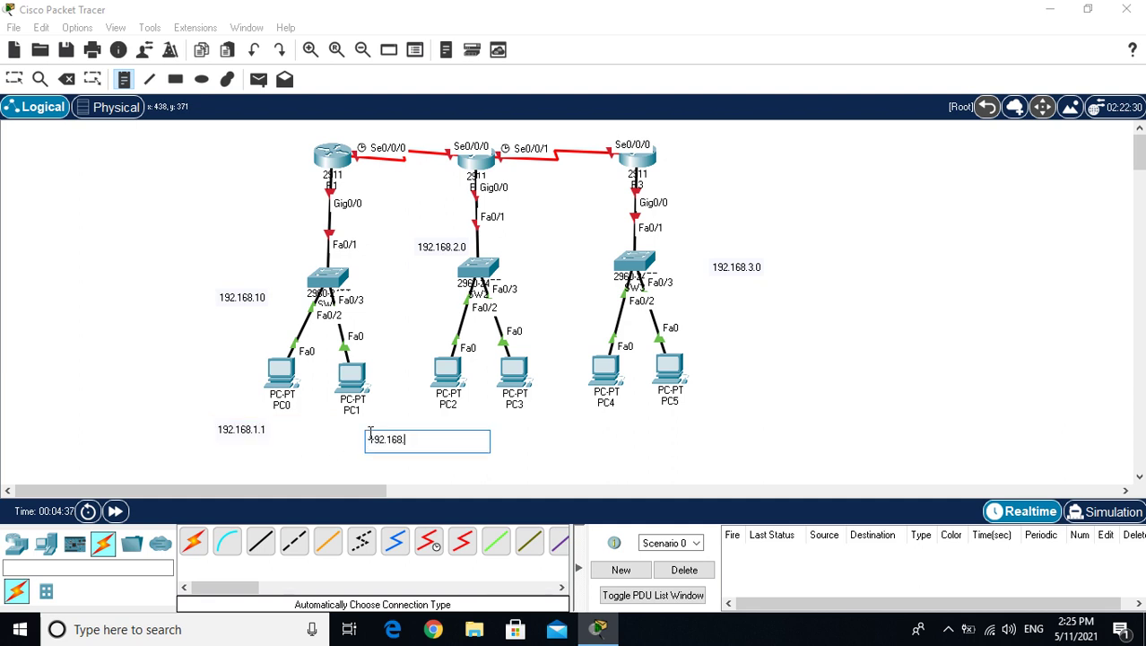
pyautogui.write('.1.2')
# Add the host address notes 192.168.2.1 and 192.168.2.2 in the empty area below PC3
pyautogui.click(547, 433)
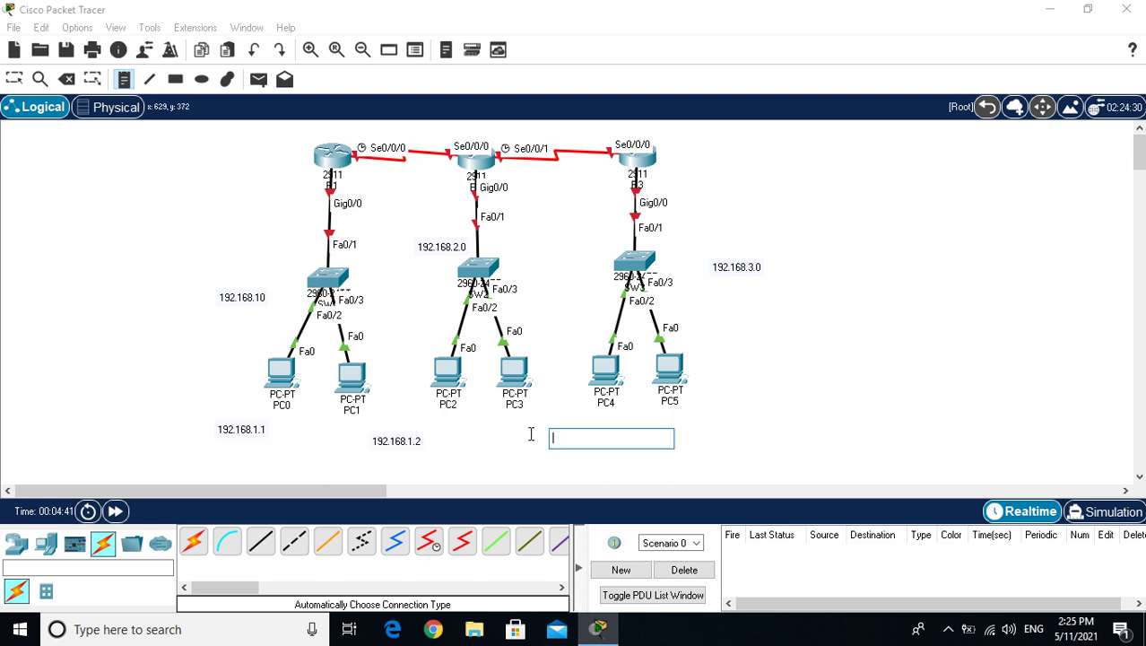
pyautogui.write('192.168.2.1')
pyautogui.click(518, 448)
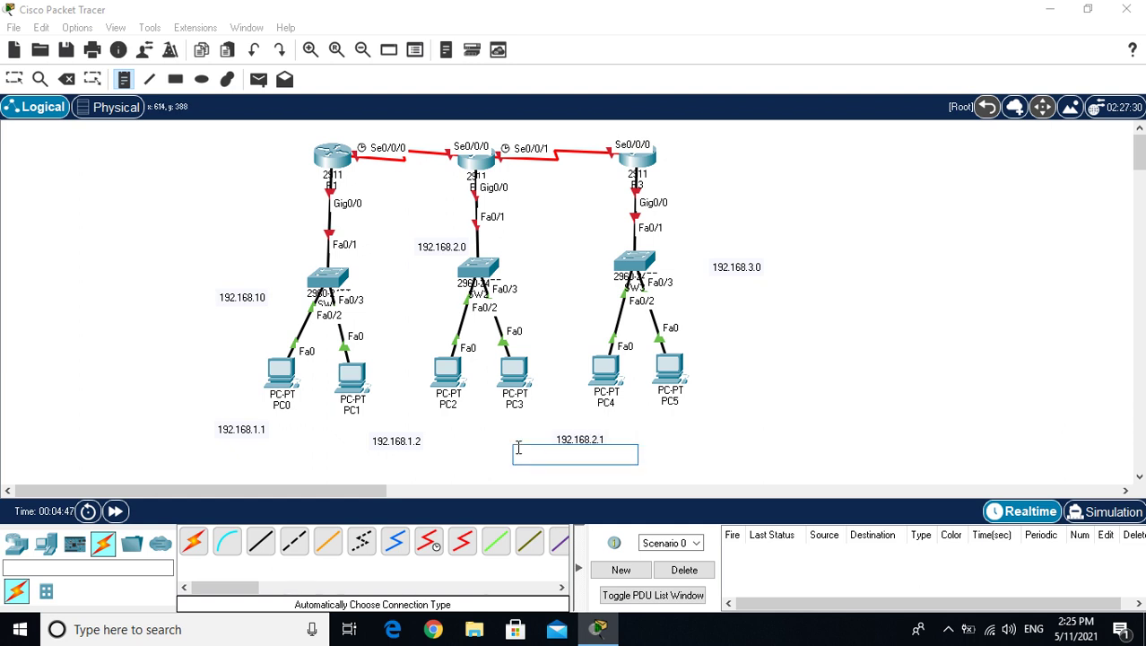
pyautogui.write('192.168.2.2')
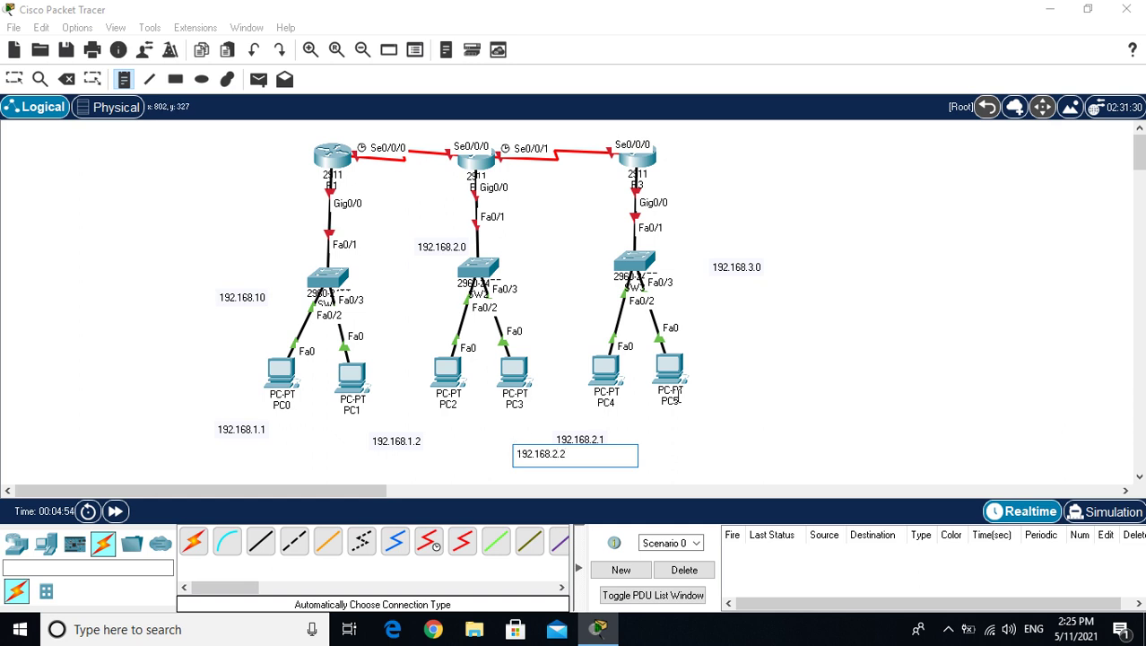
# Add the host address notes 192.168.3.1 and 192.168.3.2, one under the other, below PC5
pyautogui.click(678, 432)
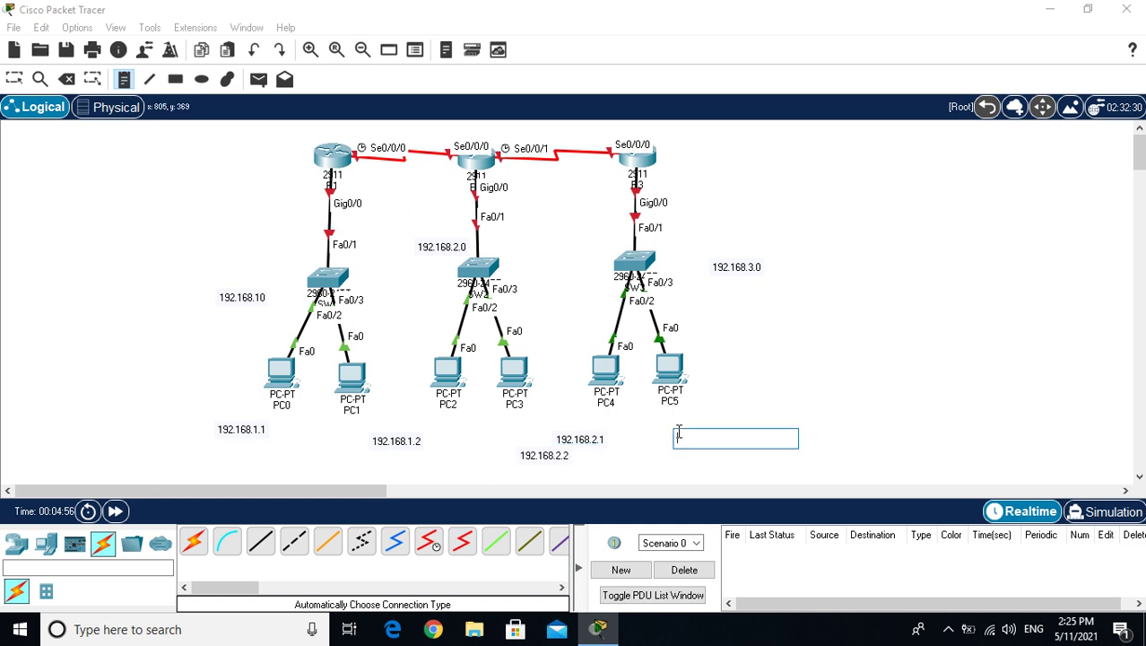
pyautogui.write('192.168.')
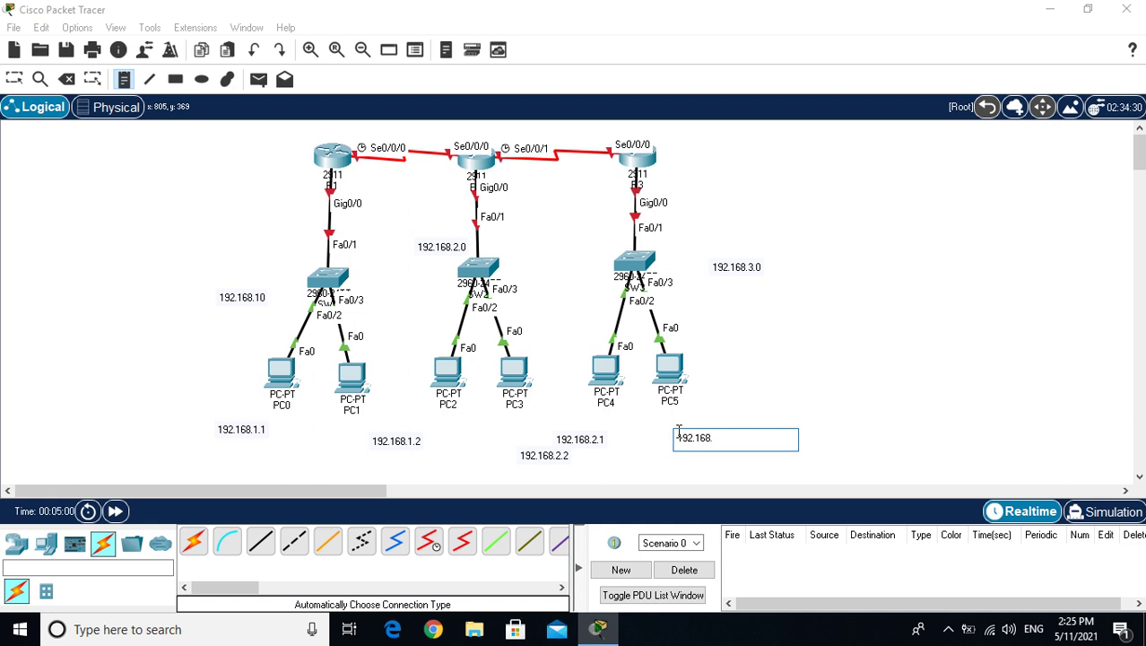
pyautogui.write('3.1')
pyautogui.click(687, 459)
pyautogui.write('192.168.3')
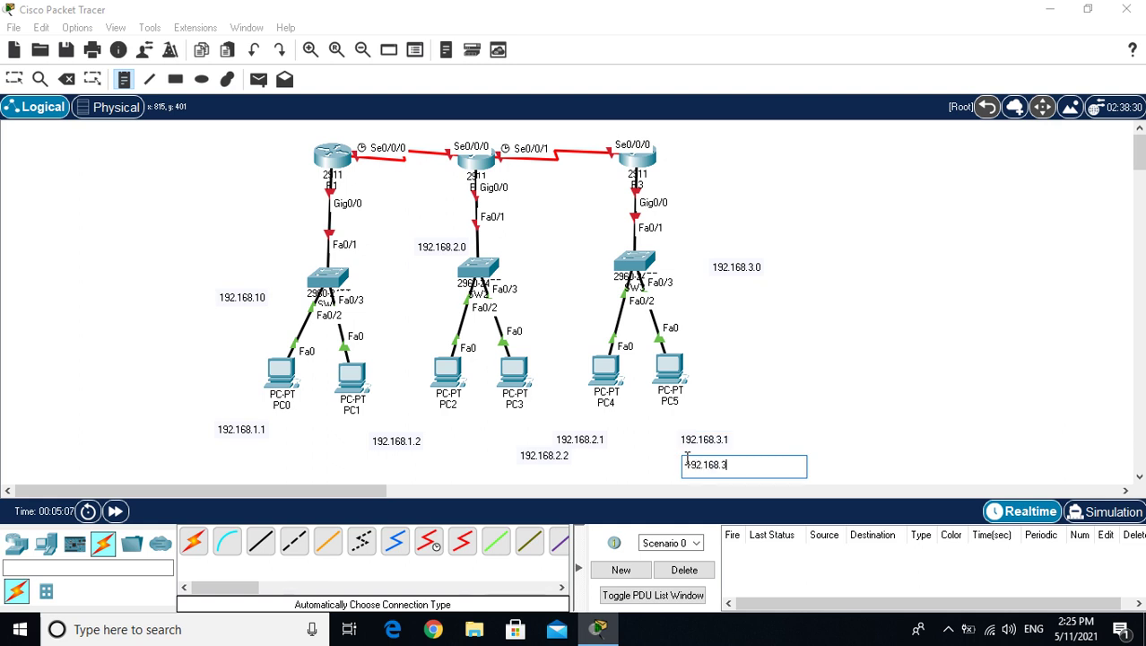
pyautogui.click(811, 392)
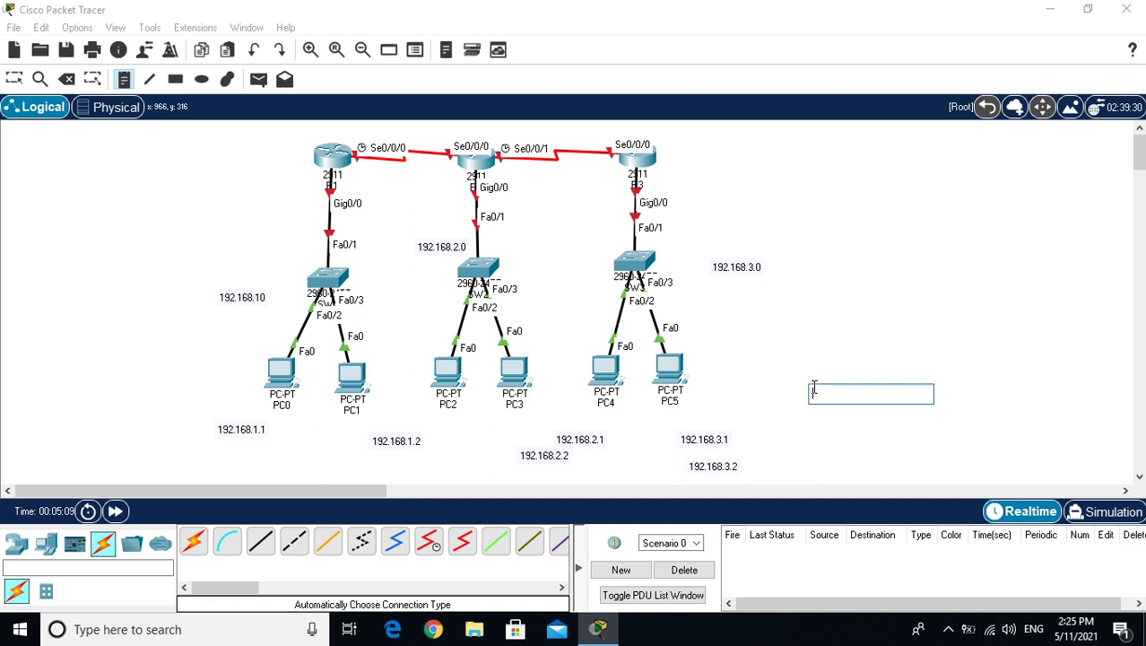
# Add gateway address notes below the routers: 192.168.1.254 near R1, 192.168.2.254 near R2 and 192.168.3.254 near R3
pyautogui.click(265, 208)
pyautogui.write('192.168.1.254')
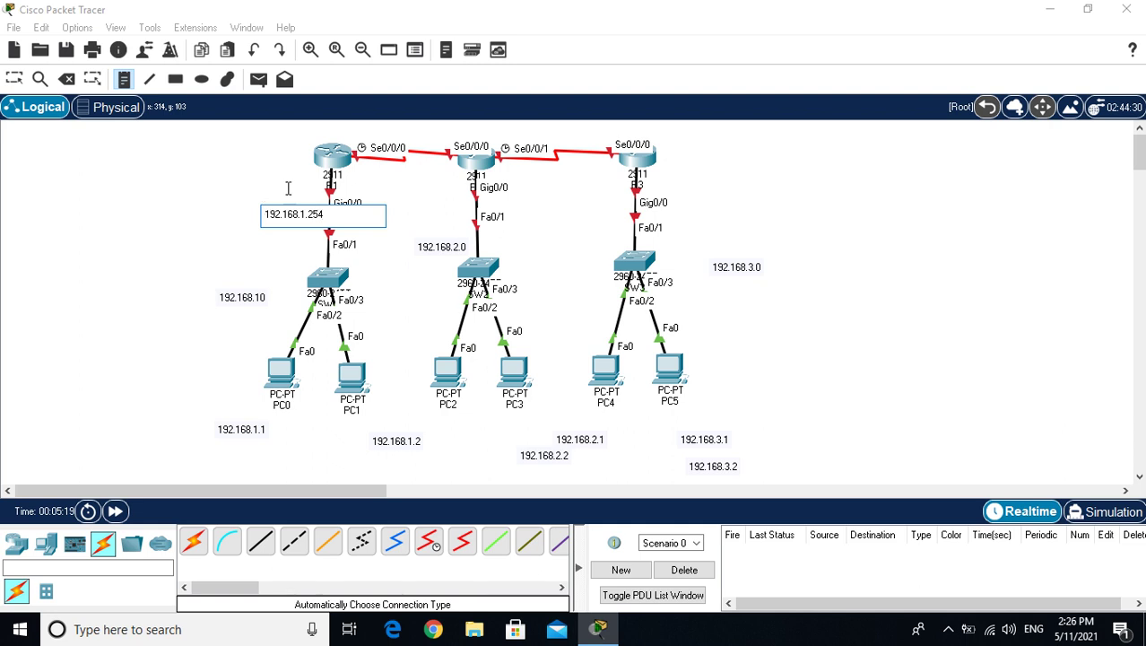
pyautogui.click(442, 215)
pyautogui.write('192.168.2.254')
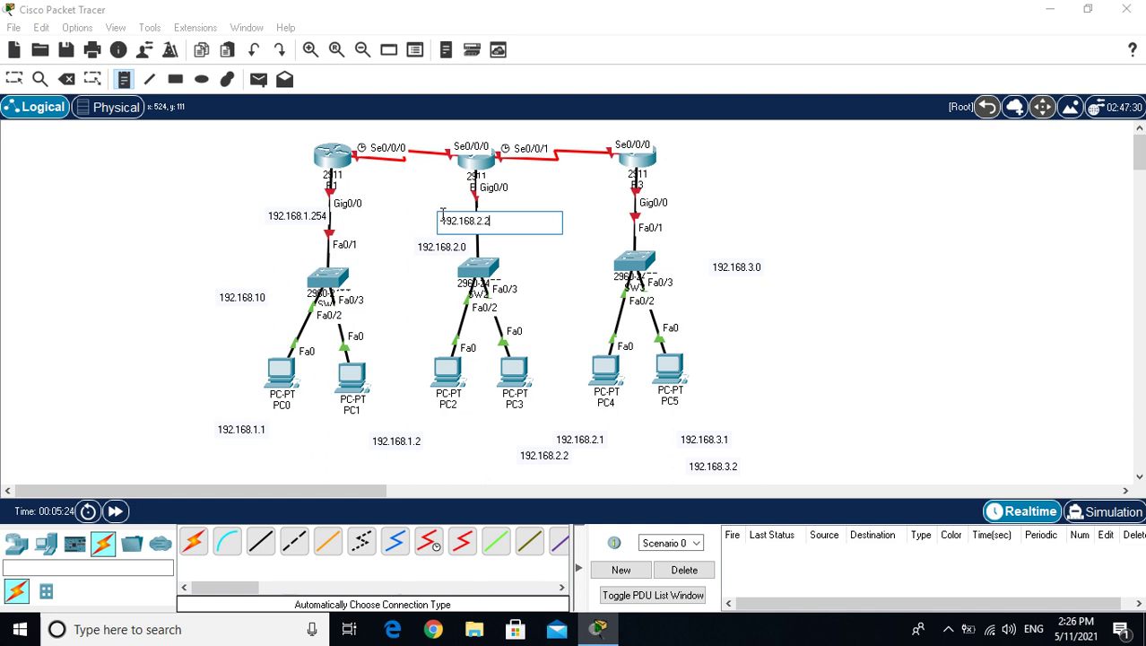
pyautogui.click(702, 203)
pyautogui.write('192.168.3.254')
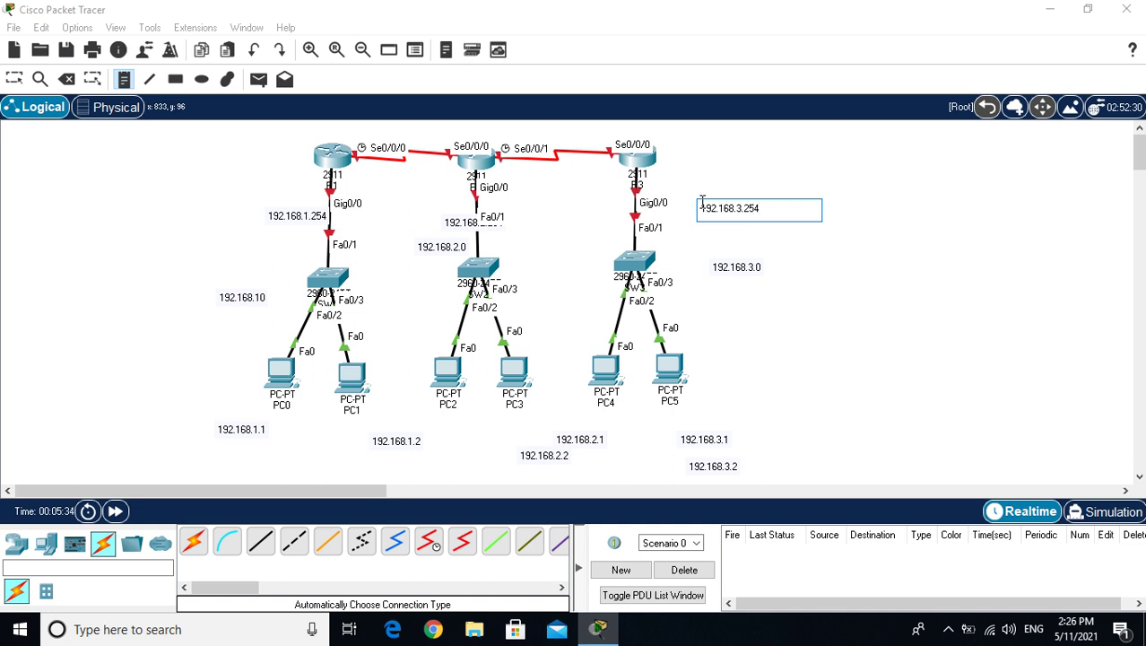
# Label the serial link between R1 and R2 with the address notes 10.0.0.1 and 10.0.0.2
pyautogui.click(372, 130)
pyautogui.write('1')
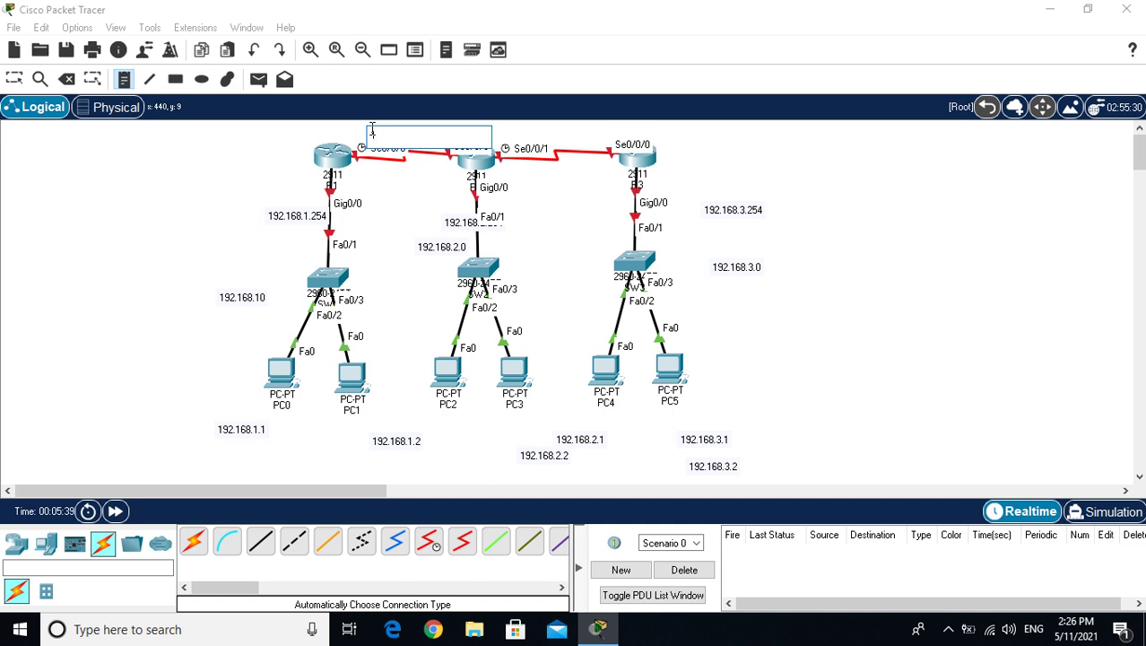
pyautogui.write('0.0.0.1')
pyautogui.click(513, 131)
pyautogui.click(437, 134)
pyautogui.write('1')
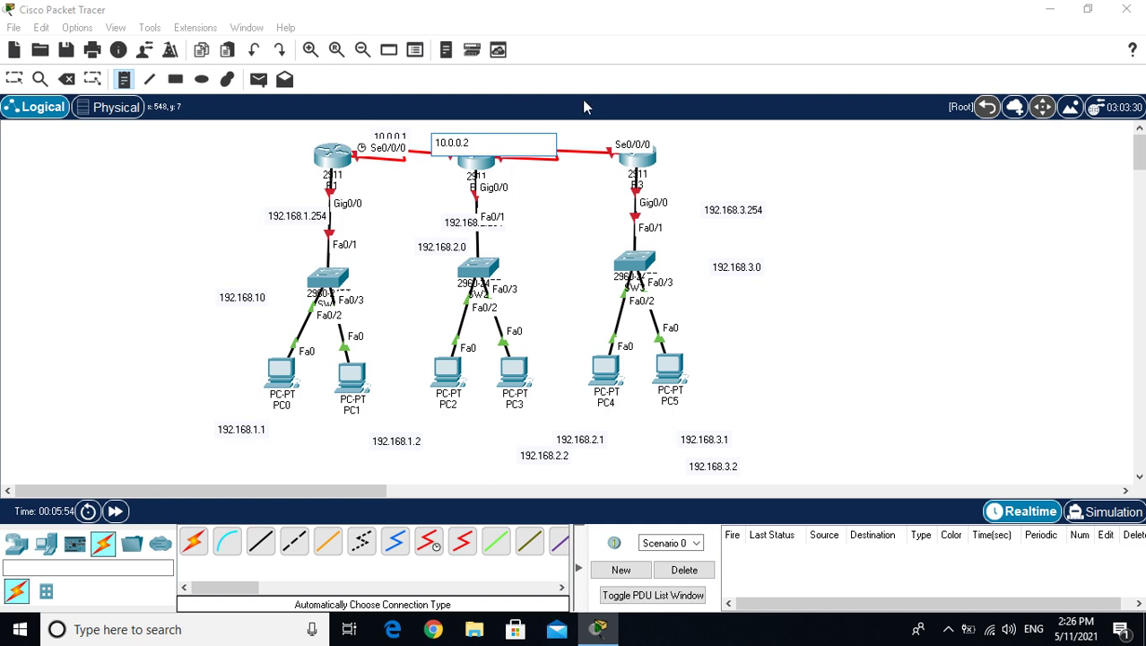
# Add the address notes 11.0.0.1 and 11.0.0.2 near R3 for the serial link between R2 and R3
pyautogui.click(577, 135)
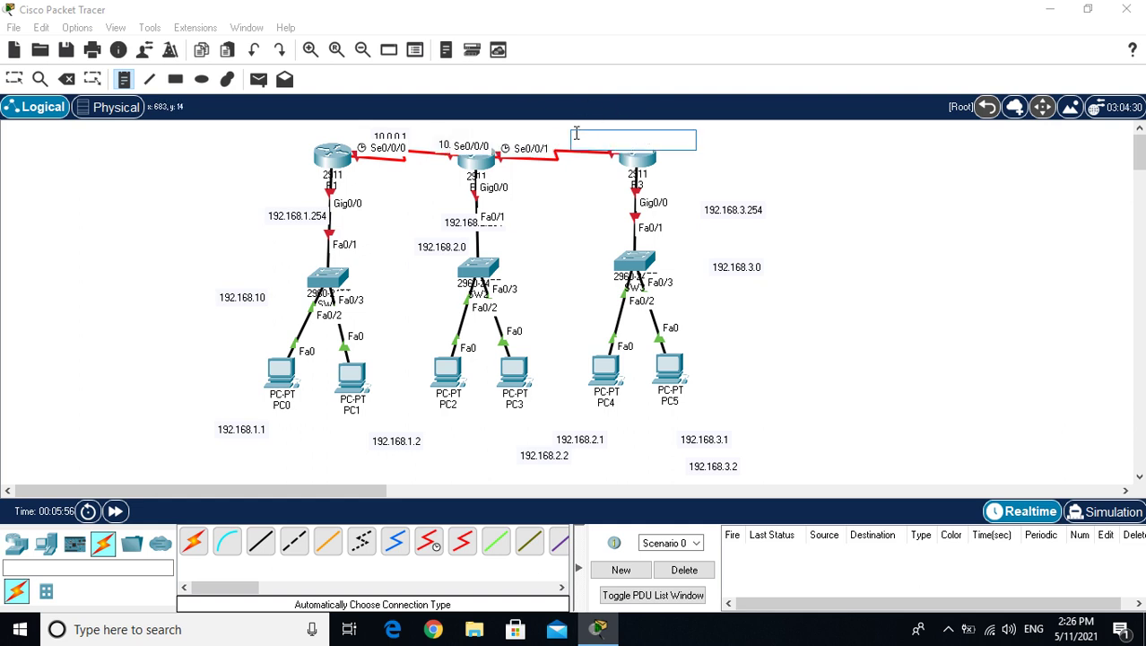
pyautogui.write('11.0.0.1')
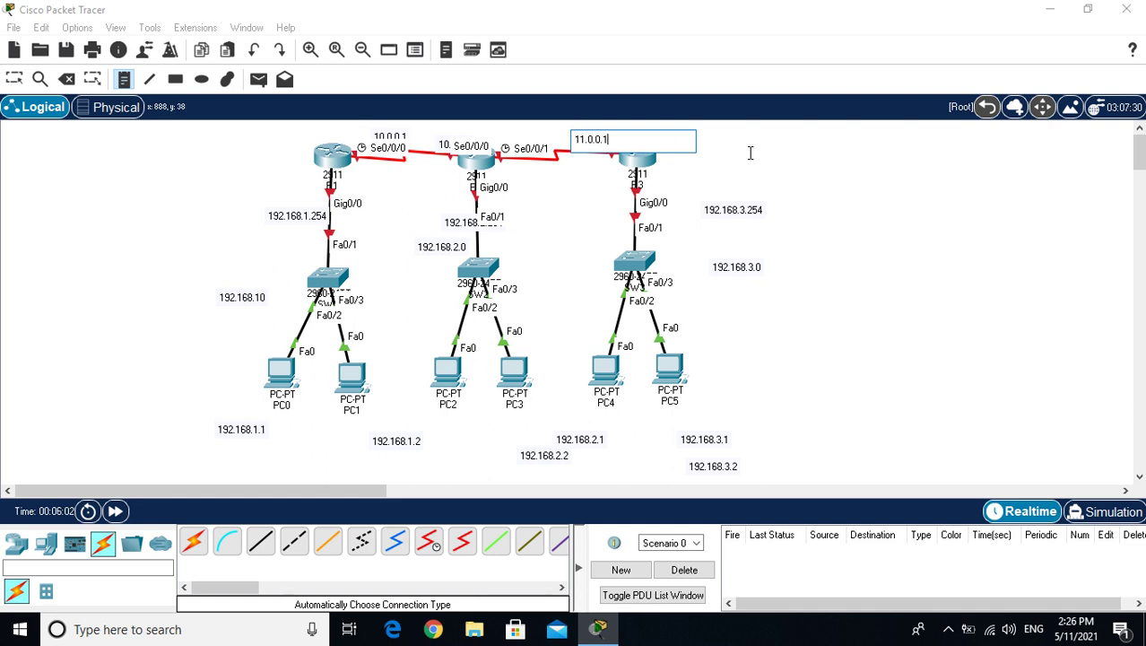
pyautogui.click(750, 154)
pyautogui.write('11.0.0.2')
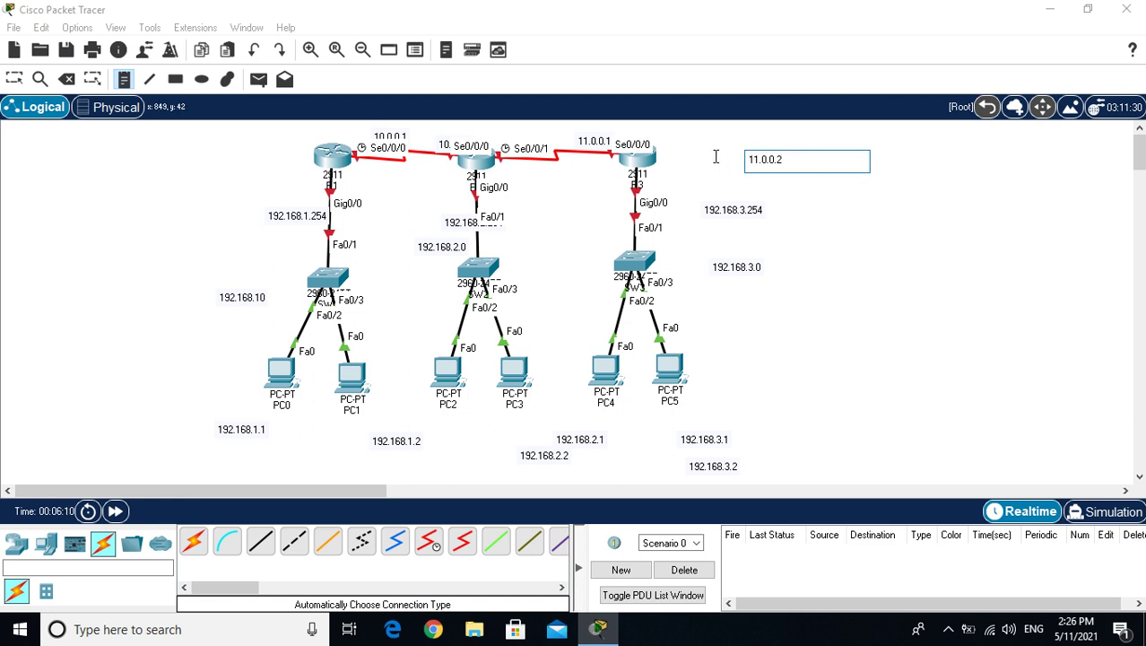
pyautogui.click(715, 158)
pyautogui.click(826, 243)
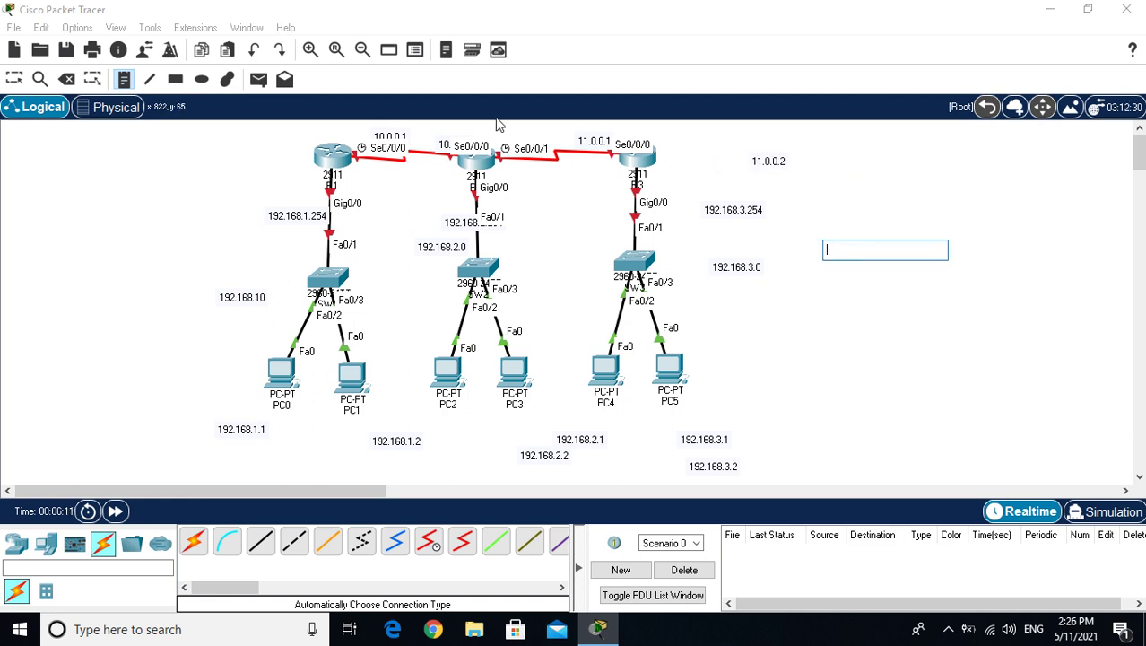
# Move the notes 10.0.0.1, 10.0.0.2, 11.0.0.1 and 11.0.0.2 above their serial interfaces so they sit clear of the port labels
pyautogui.click(14, 79)
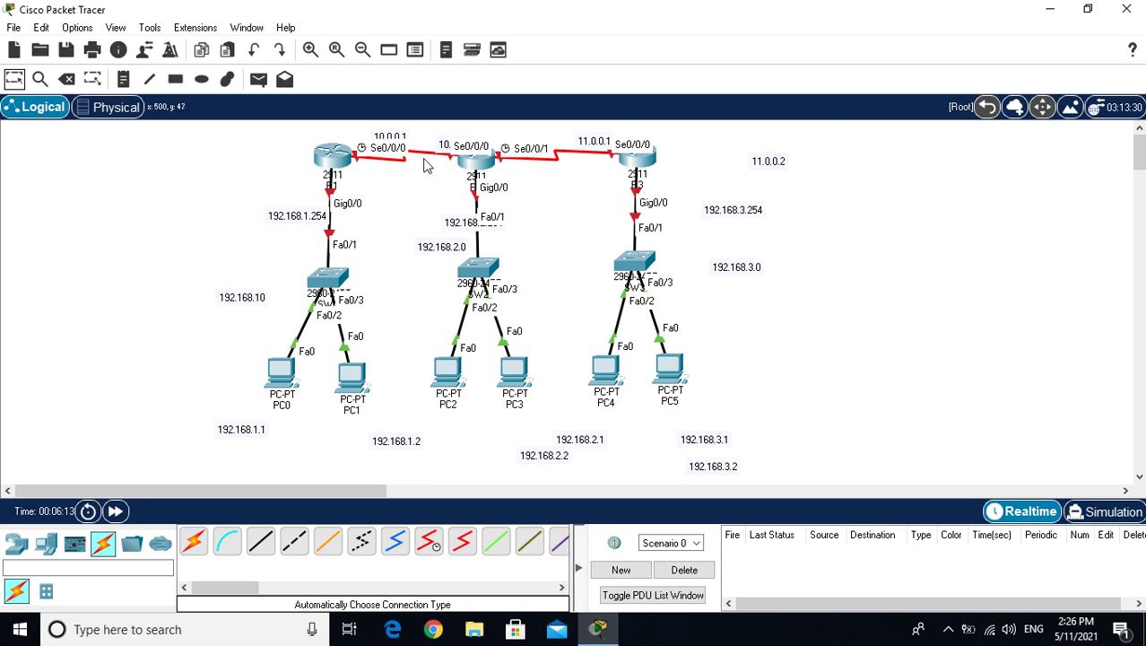
pyautogui.moveTo(401, 144); pyautogui.dragTo(367, 140)
pyautogui.moveTo(445, 150); pyautogui.dragTo(421, 132)
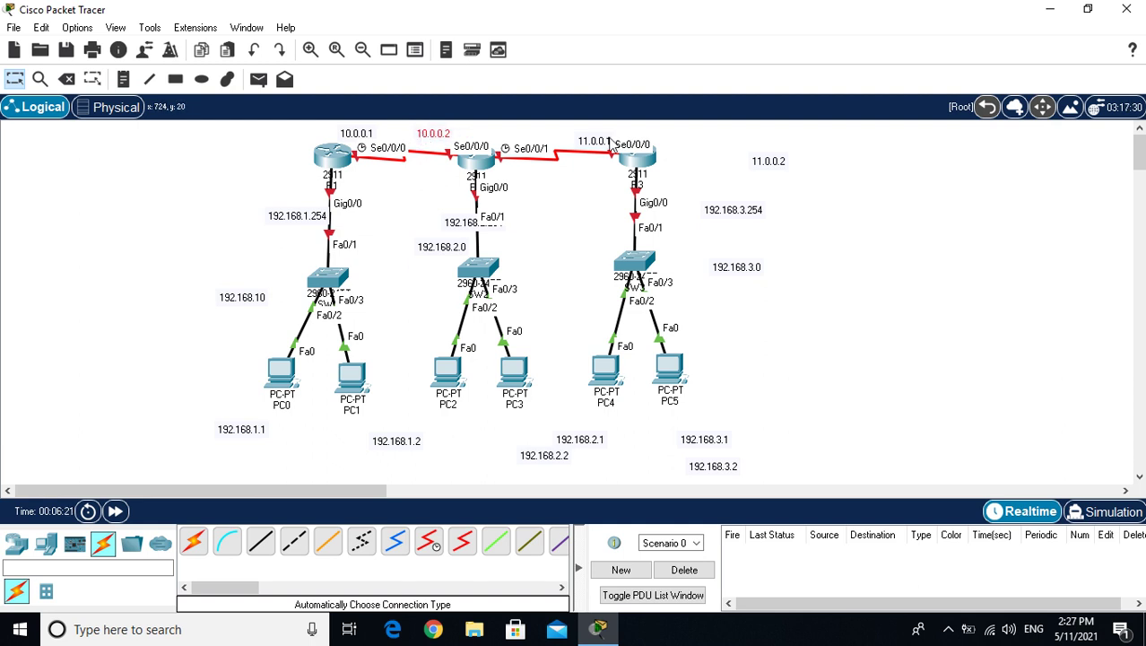
pyautogui.moveTo(595, 147); pyautogui.dragTo(523, 139)
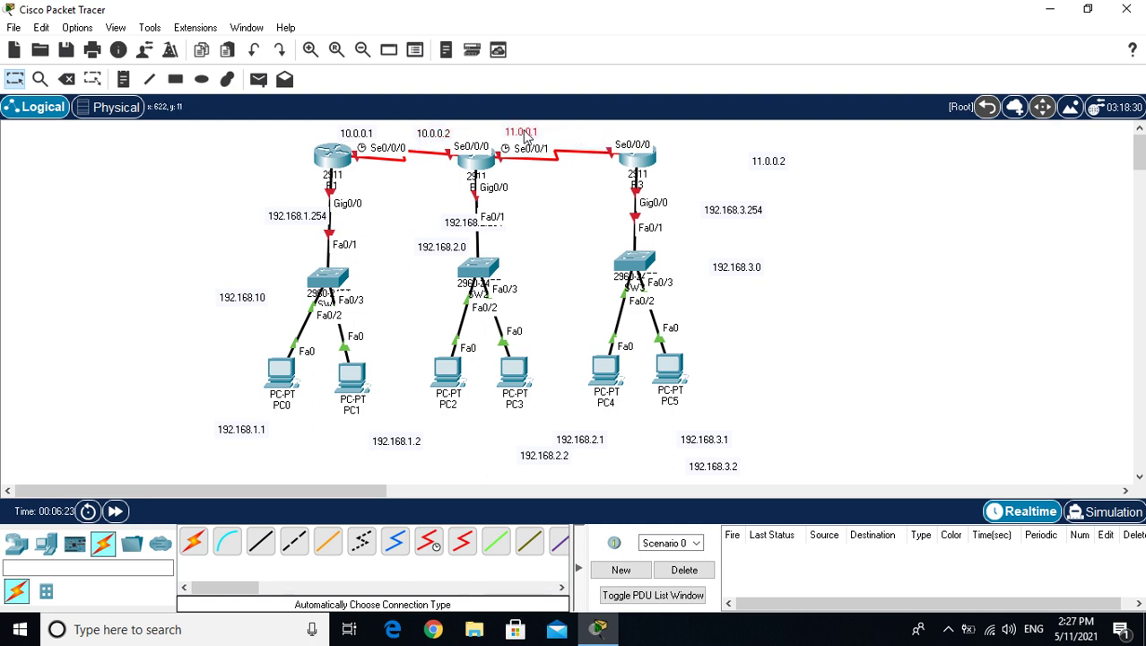
pyautogui.moveTo(779, 171); pyautogui.dragTo(601, 143)
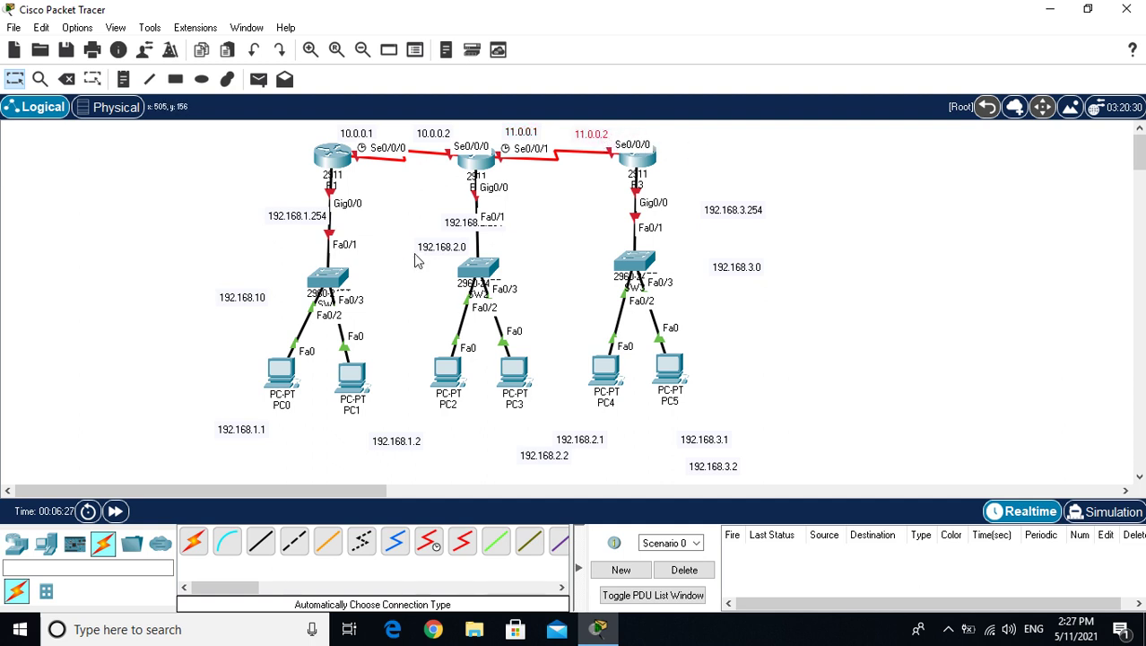
# Move the three gateway notes next to their routers' Gig0/0 ports, and the 192.168.3.0 and 192.168.2.0 notes beside SW3 and SW2
pyautogui.moveTo(292, 220); pyautogui.dragTo(288, 195)
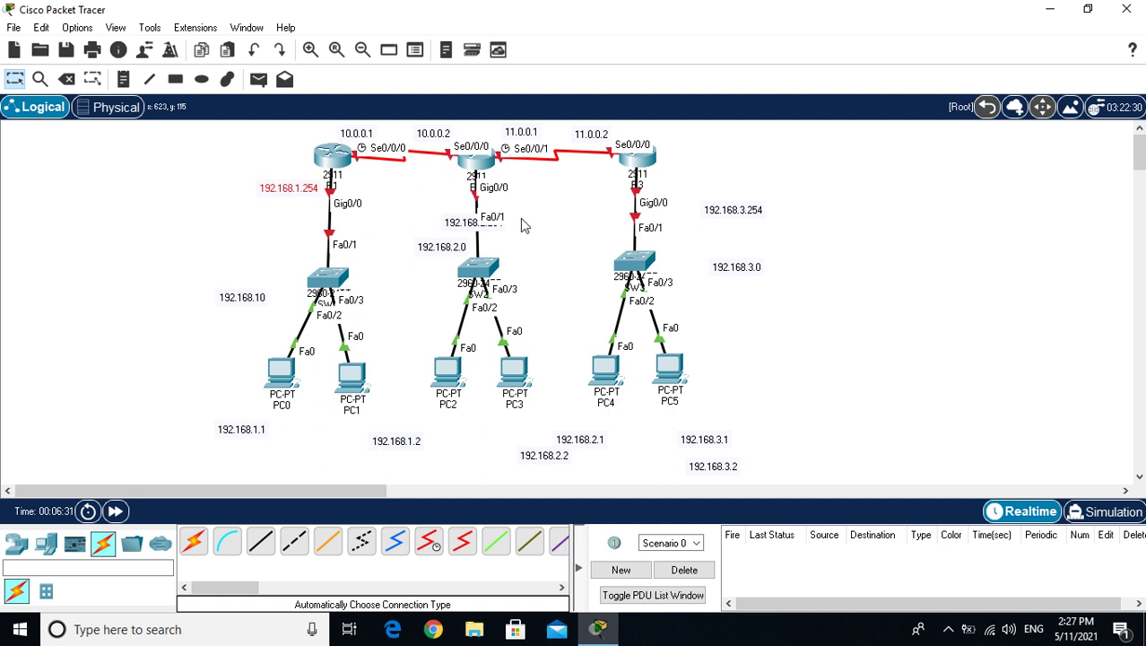
pyautogui.moveTo(462, 232); pyautogui.dragTo(421, 203)
pyautogui.moveTo(743, 214); pyautogui.dragTo(698, 196)
pyautogui.moveTo(750, 269); pyautogui.dragTo(717, 269)
pyautogui.moveTo(446, 255); pyautogui.dragTo(420, 278)
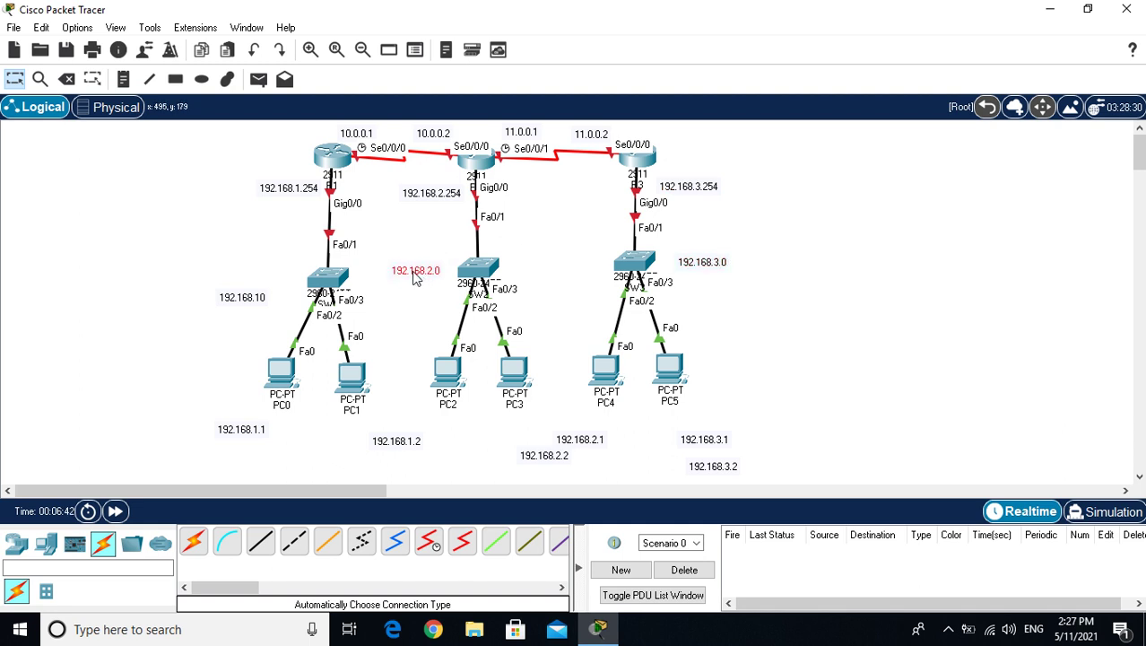
# Move the network note of SW1 close beside the switch and correct its text to 192.168.1.0
pyautogui.moveTo(246, 303); pyautogui.dragTo(266, 287)
pyautogui.doubleClick(267, 287)
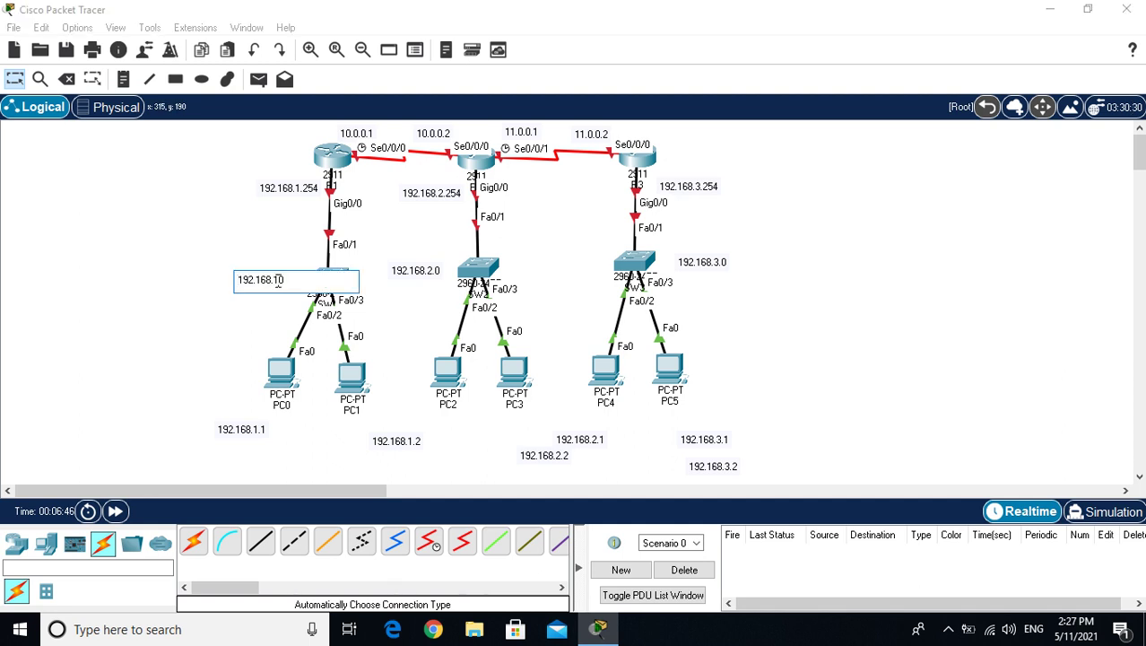
pyautogui.click(278, 281)
pyautogui.write('.')
pyautogui.click(203, 282)
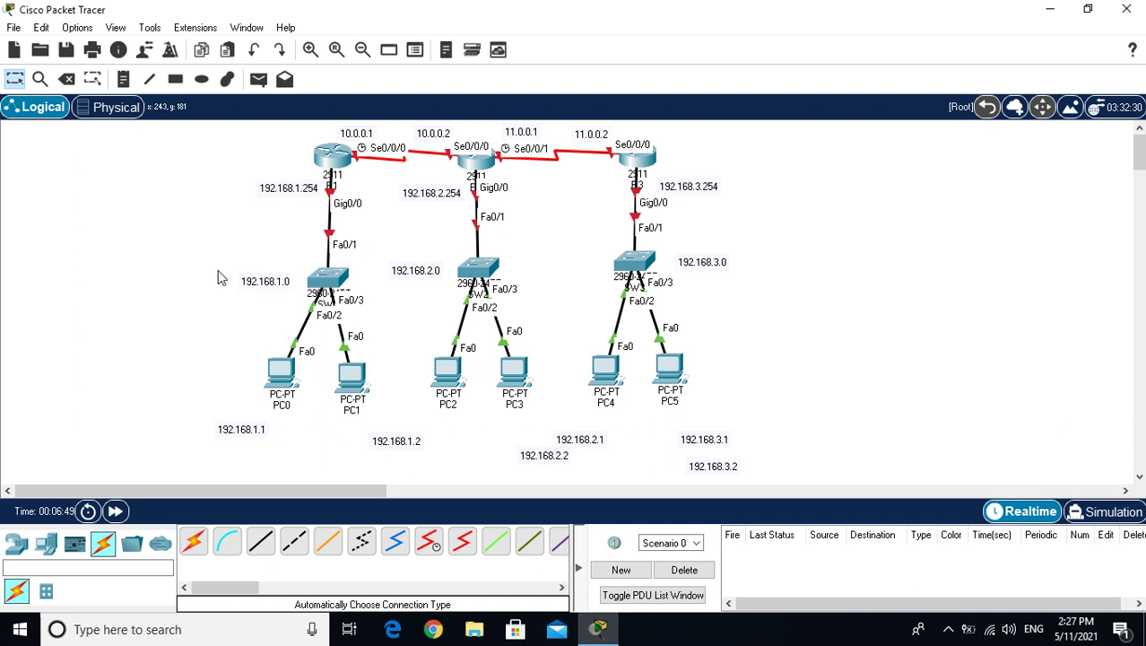
# Arrange the six host address notes in one row, each directly beneath its PC, from 192.168.1.1 under PC0 to 192.168.3.2 under PC5
pyautogui.moveTo(246, 431); pyautogui.dragTo(274, 431)
pyautogui.moveTo(399, 445); pyautogui.dragTo(353, 434)
pyautogui.moveTo(558, 459); pyautogui.dragTo(450, 435)
pyautogui.moveTo(518, 427); pyautogui.dragTo(514, 431)
pyautogui.moveTo(720, 447); pyautogui.dragTo(625, 432)
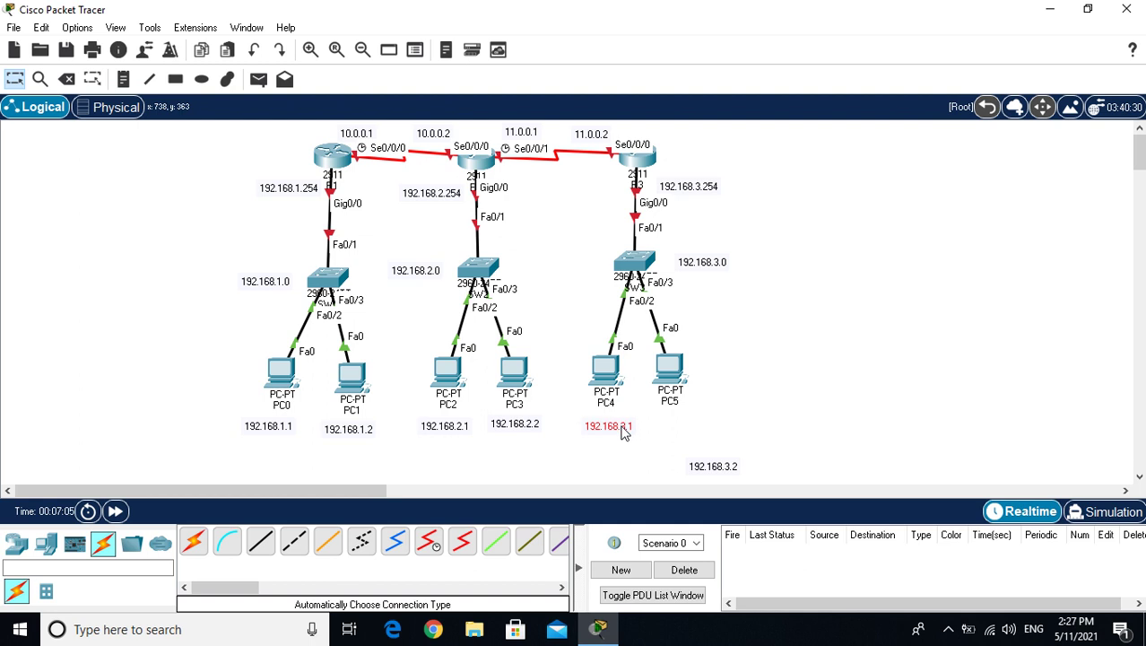
pyautogui.moveTo(708, 468); pyautogui.dragTo(673, 434)
pyautogui.click(774, 404)
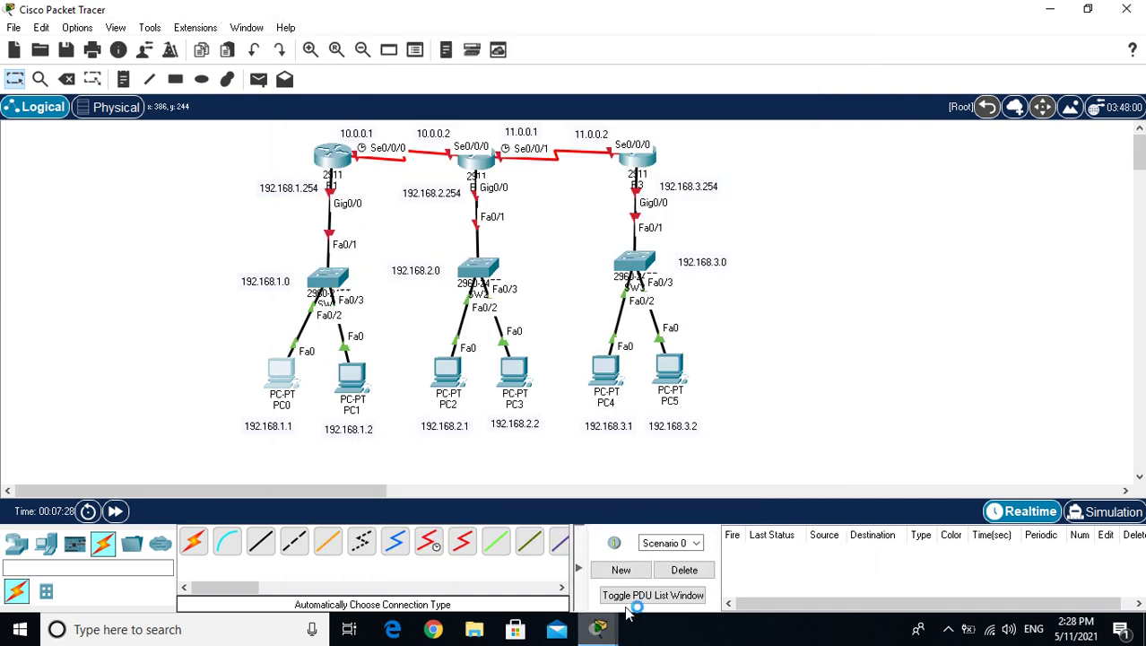
# Give PC0 the static IPv4 address 192.168.1.1 with subnet mask 255.255.255.0 in its IP configuration
pyautogui.moveTo(603, 633)
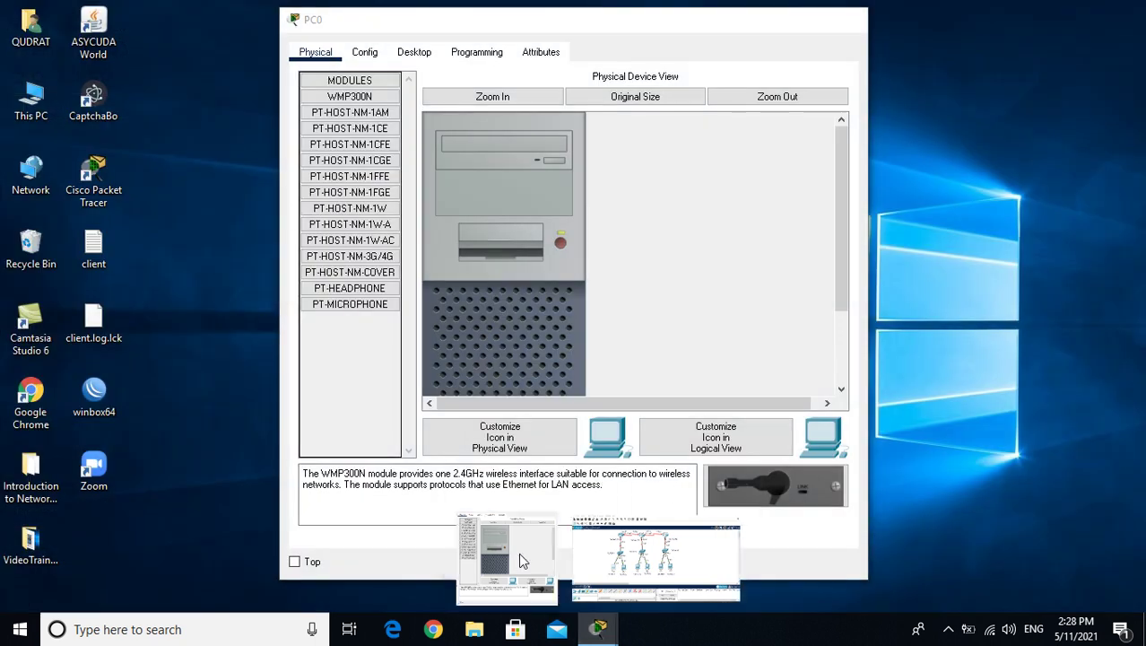
pyautogui.click(519, 554)
pyautogui.click(429, 52)
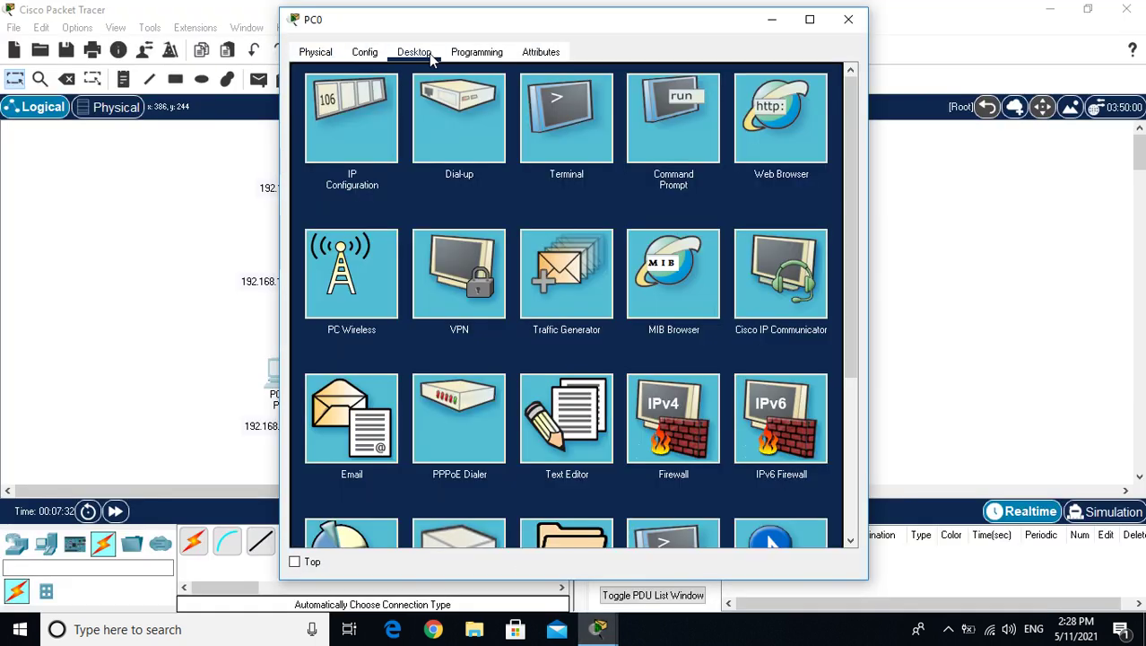
pyautogui.click(345, 153)
pyautogui.click(510, 171)
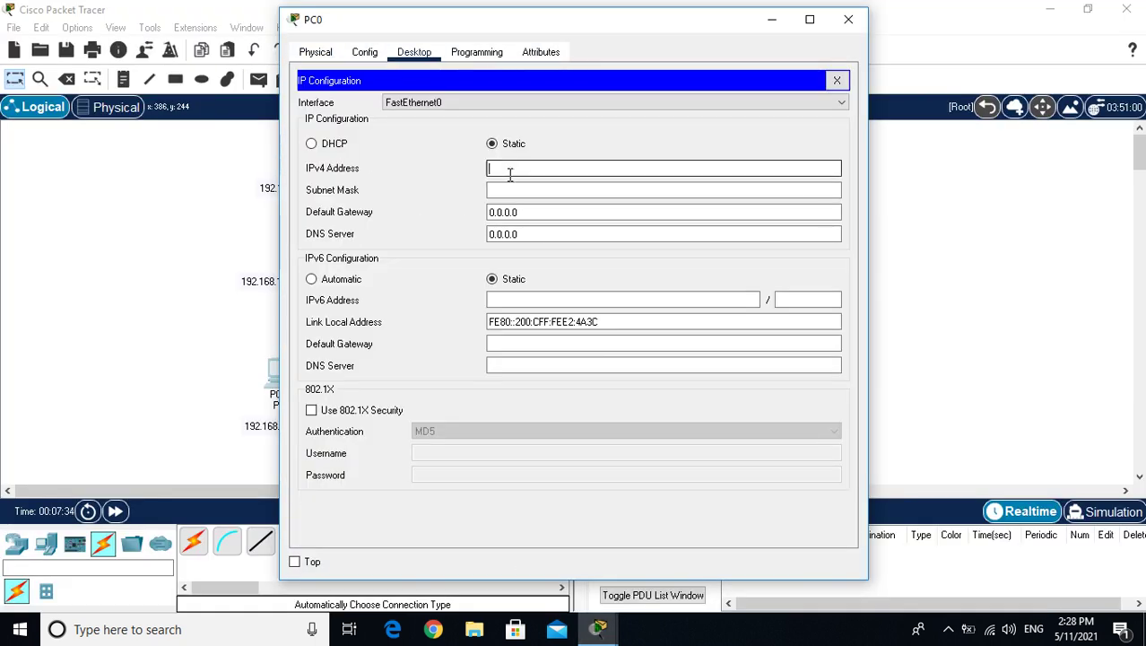
pyautogui.write('191')
pyautogui.write('.168.')
pyautogui.write('1.1')
pyautogui.click(531, 189)
# Set PC0's IPv4 default gateway to 192.168.1.254 and close its configuration window
pyautogui.click(539, 212)
pyautogui.hotkey('shift', 'Left')
pyautogui.hotkey('shift', 'Left')
pyautogui.hotkey('shift', 'Left')
pyautogui.hotkey('shift', 'Left')
pyautogui.hotkey('shift', 'Left')
pyautogui.hotkey('shift', 'Left')
pyautogui.hotkey('shift', 'Left')
pyautogui.hotkey('shift', 'Right')
pyautogui.hotkey('shift', 'Right')
pyautogui.hotkey('shift', 'Right')
pyautogui.hotkey('shift', 'Right')
pyautogui.hotkey('shift', 'Right')
pyautogui.hotkey('shift', 'Right')
pyautogui.hotkey('shift', 'Left')
pyautogui.hotkey('shift', 'Left')
pyautogui.hotkey('shift', 'Left')
pyautogui.hotkey('shift', 'Left')
pyautogui.hotkey('shift', 'Left')
pyautogui.hotkey('shift', 'Left')
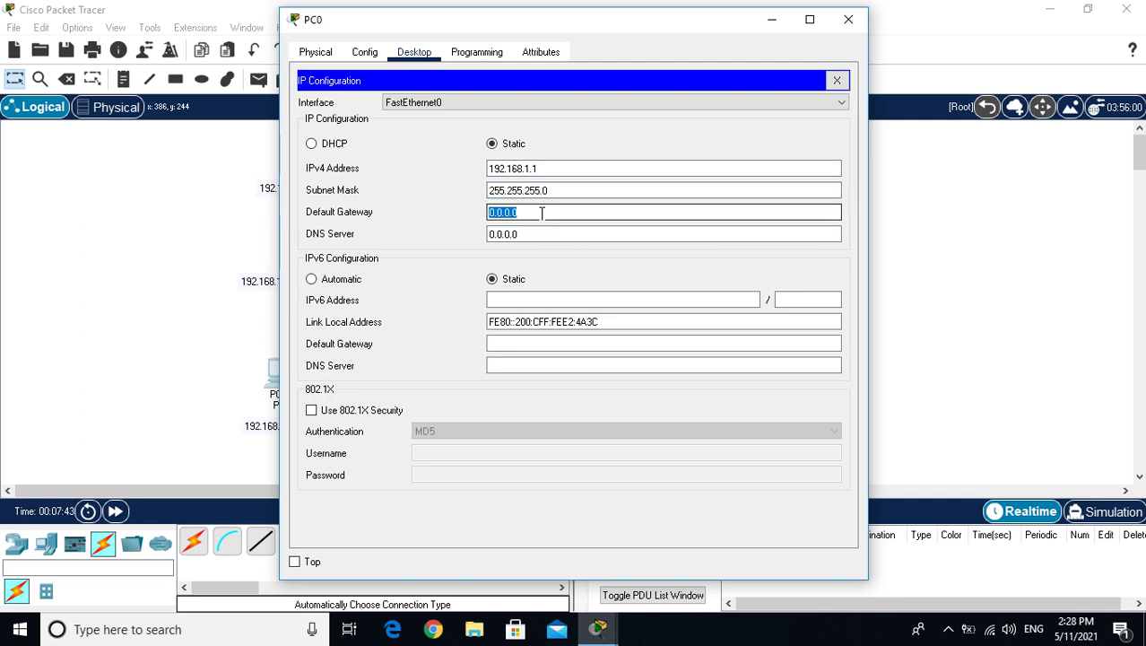
pyautogui.write('192.168.1.254')
pyautogui.click(549, 234)
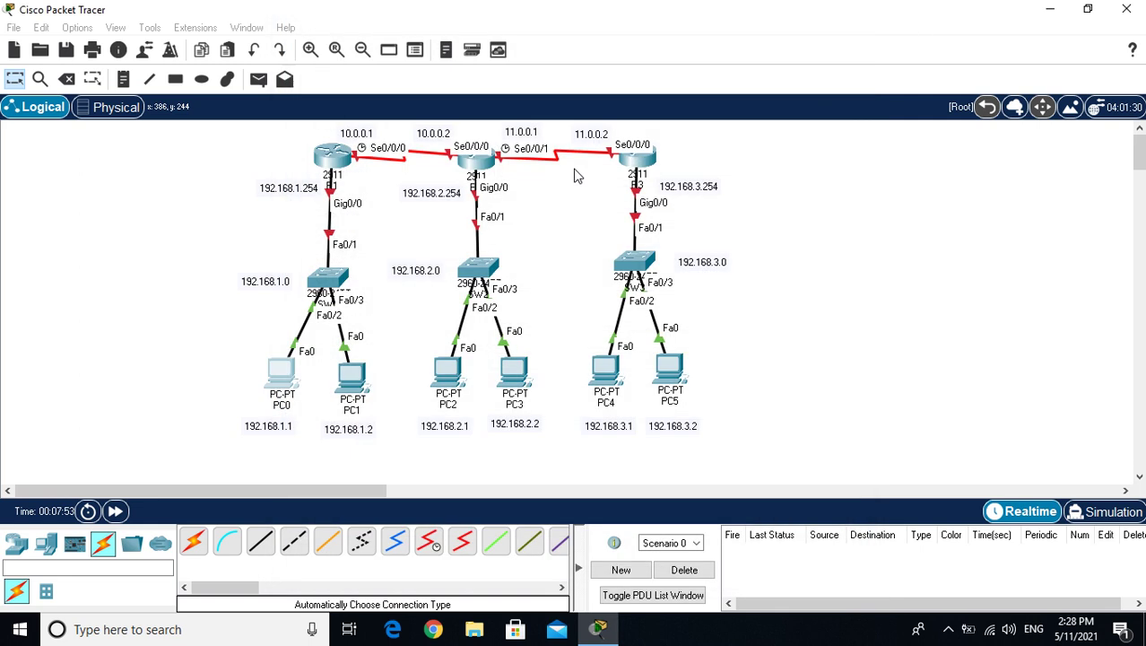
pyautogui.click(848, 19)
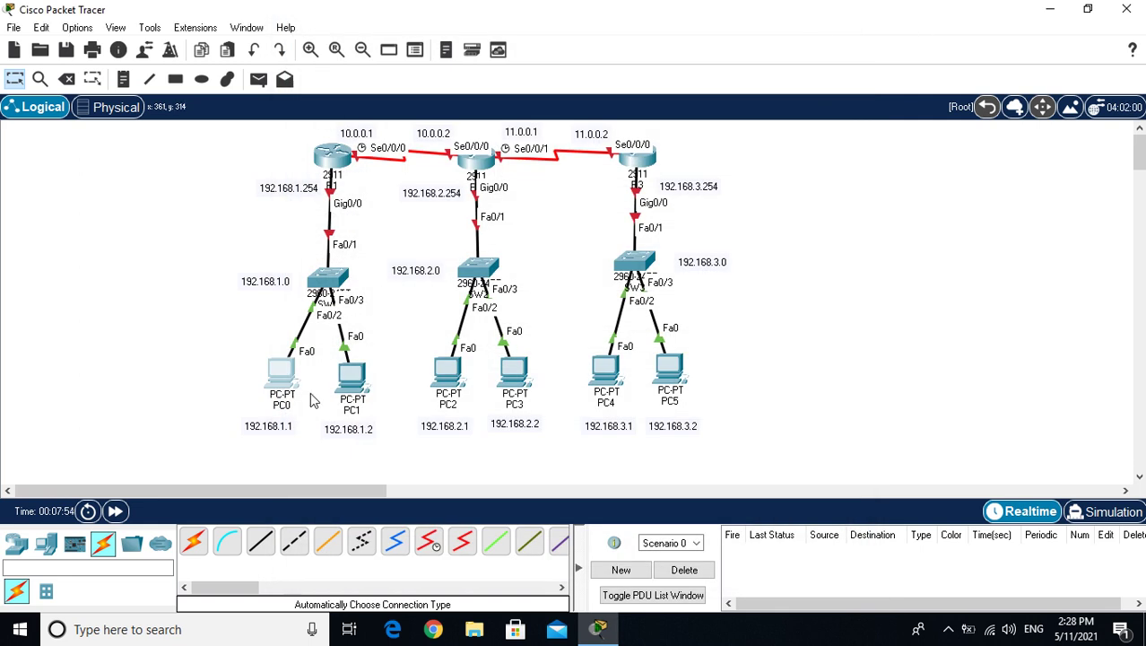
# Give PC1 the static IPv4 address 192.168.1.2 with subnet mask 255.255.255.0 in its IP configuration
pyautogui.click(352, 375)
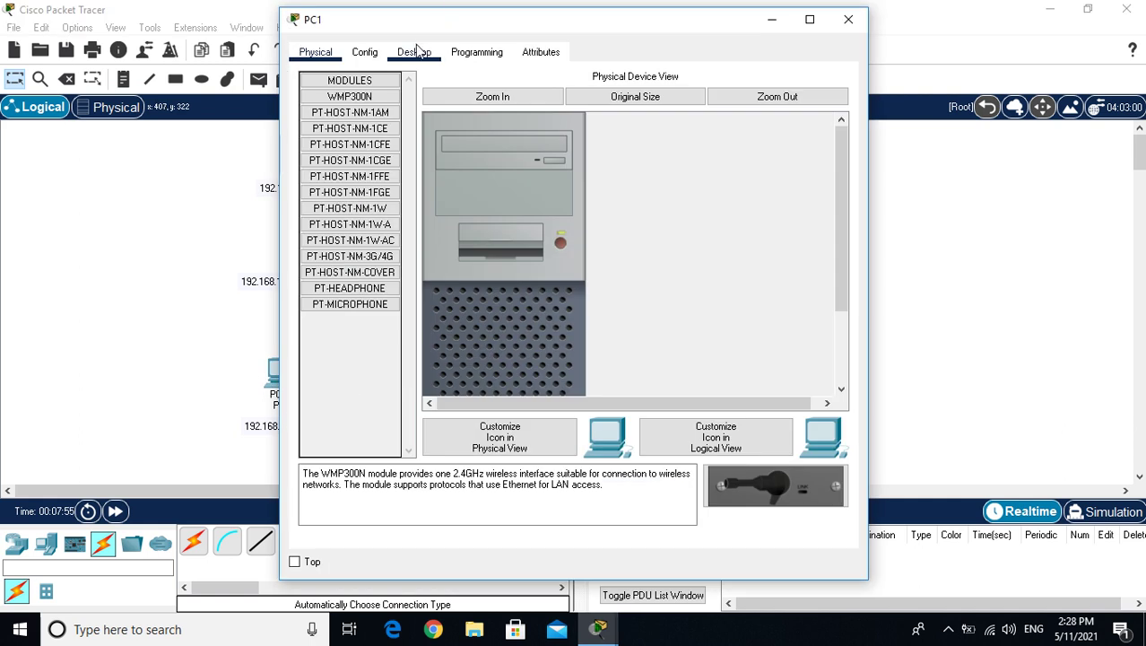
pyautogui.click(415, 52)
pyautogui.click(382, 143)
pyautogui.click(541, 171)
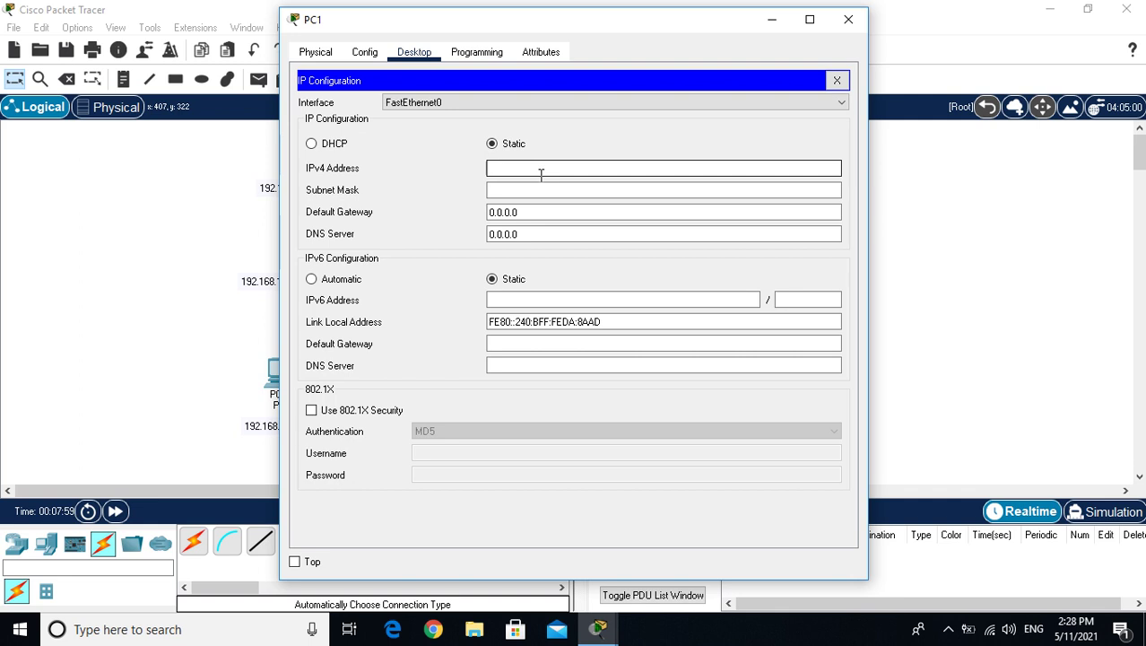
pyautogui.write('192.168.1.2')
pyautogui.click(538, 193)
# Set PC1's IPv4 default gateway to 192.168.1.254 and close its configuration window
pyautogui.click(545, 210)
pyautogui.tripleClick(553, 211)
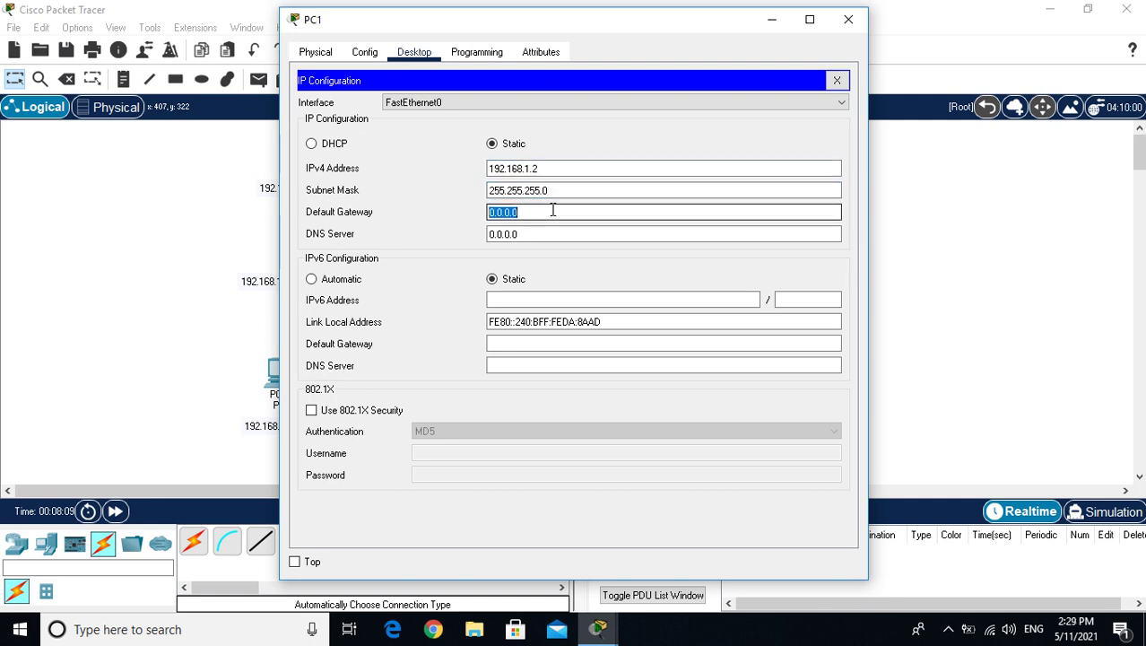
pyautogui.write('192.168.1.254')
pyautogui.click(547, 232)
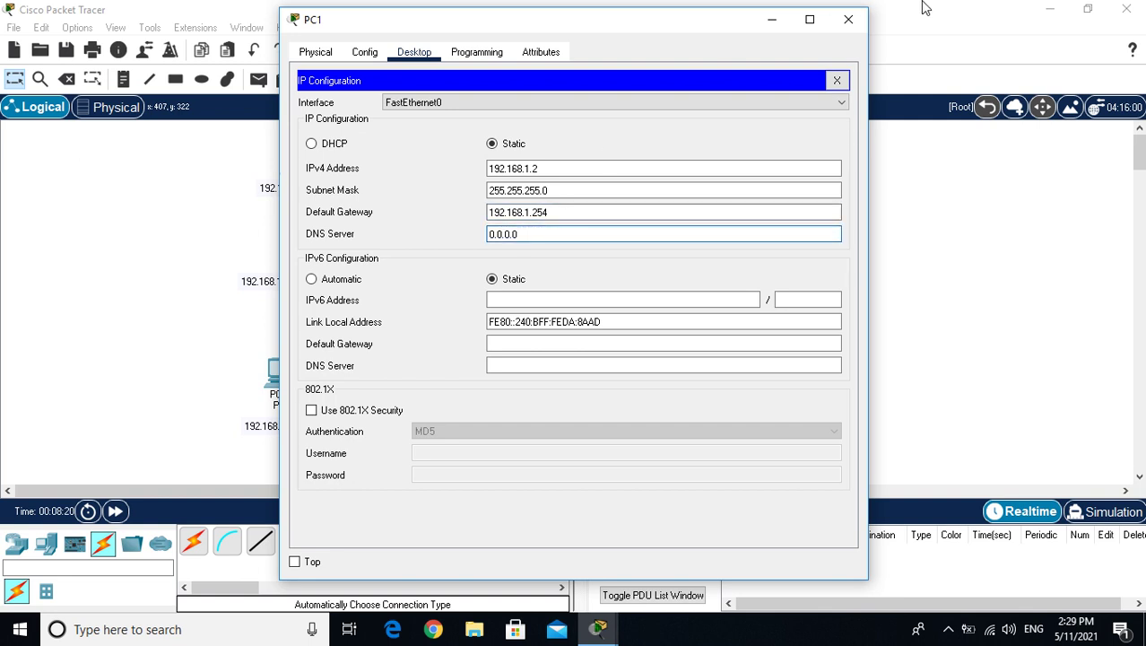
pyautogui.click(849, 19)
# Give PC2 the static IPv4 address 192.168.2.1 with subnet mask 255.255.255.0 in its IP configuration
pyautogui.click(446, 371)
pyautogui.click(413, 51)
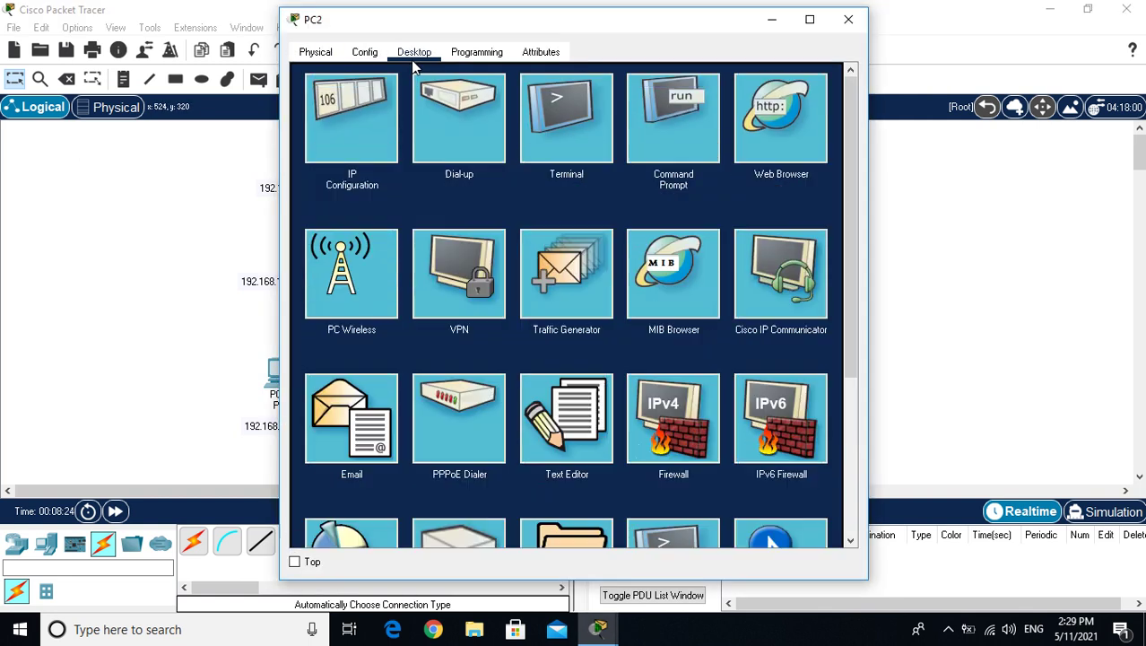
pyautogui.click(366, 136)
pyautogui.click(573, 167)
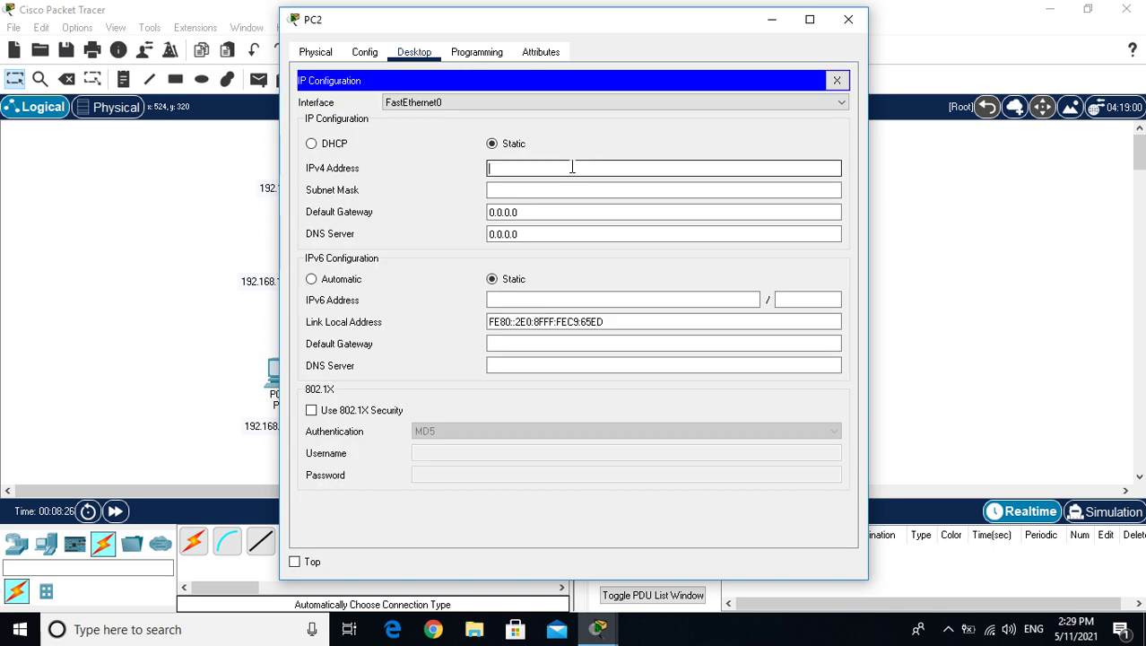
pyautogui.write('192.168.2.1')
pyautogui.click(556, 191)
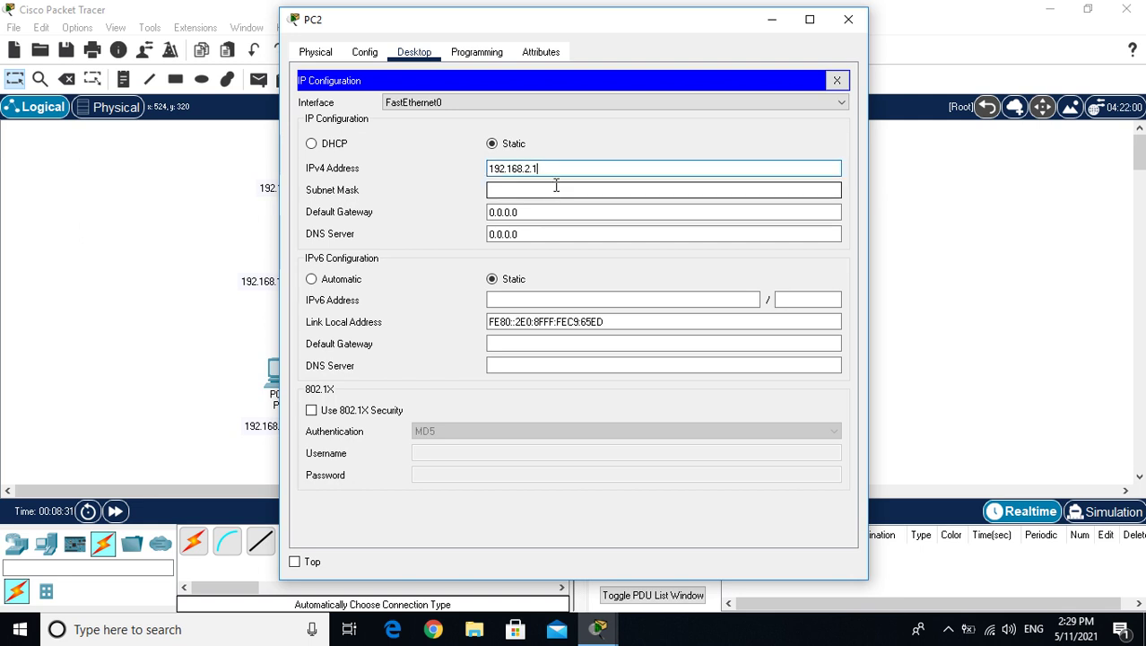
# Set PC2's IPv4 default gateway to 192.168.2.254 and close its configuration window
pyautogui.click(552, 212)
pyautogui.tripleClick(552, 212)
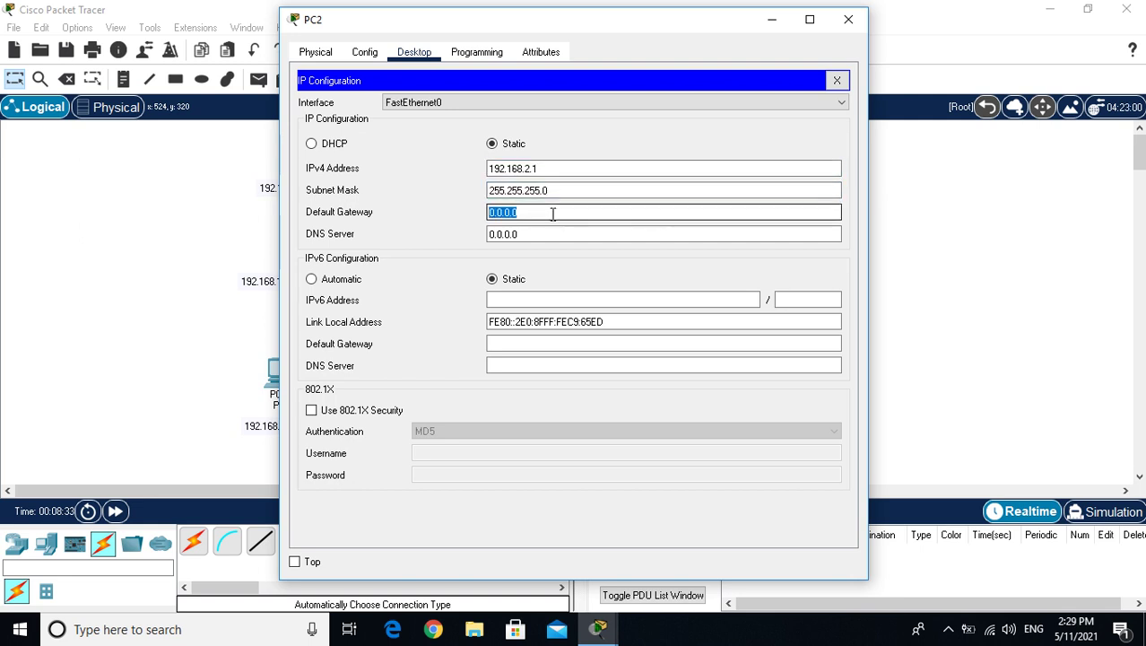
pyautogui.write('192.168.2.254')
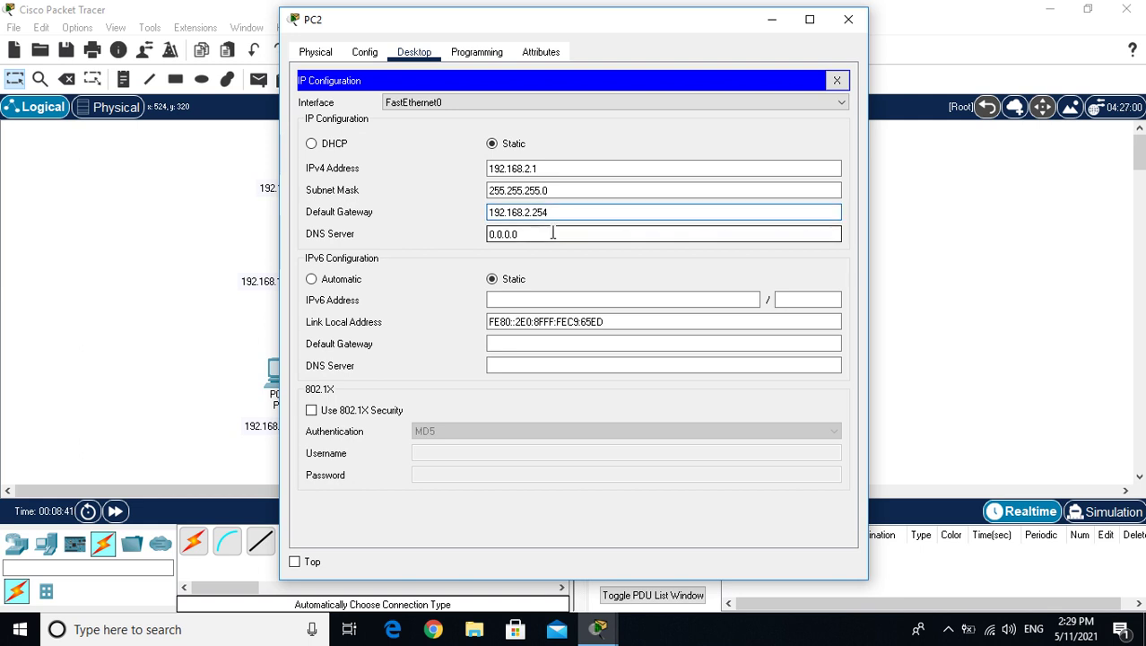
pyautogui.click(849, 19)
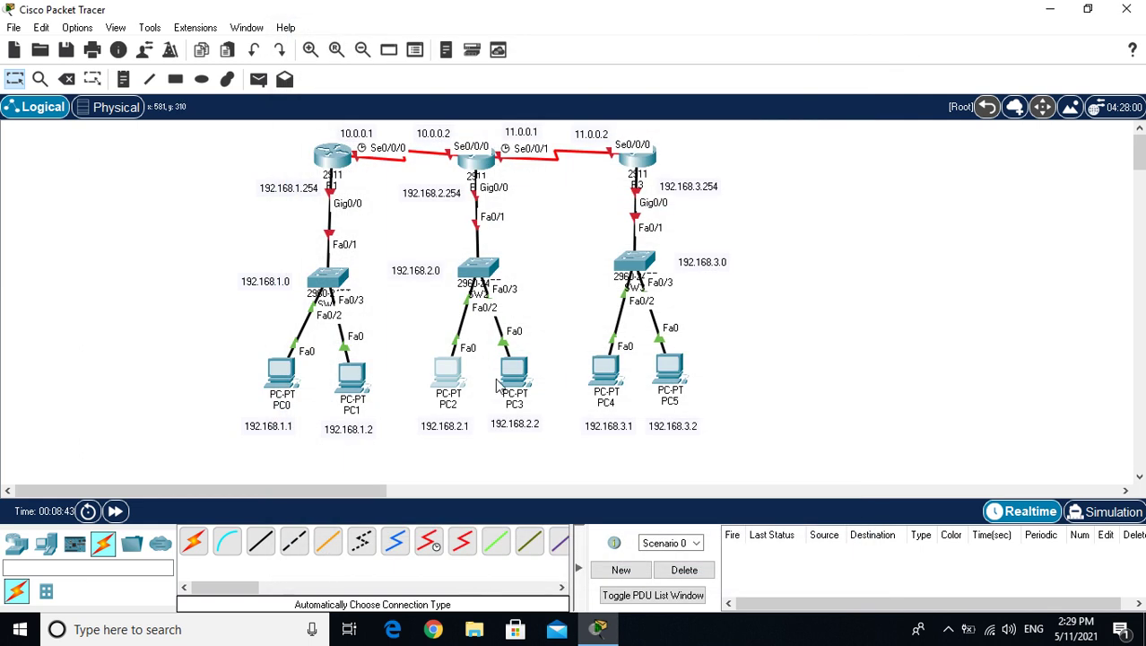
# Give PC3 the static IPv4 address 192.168.2.2 with subnet mask 255.255.255.0 in its IP configuration
pyautogui.click(510, 366)
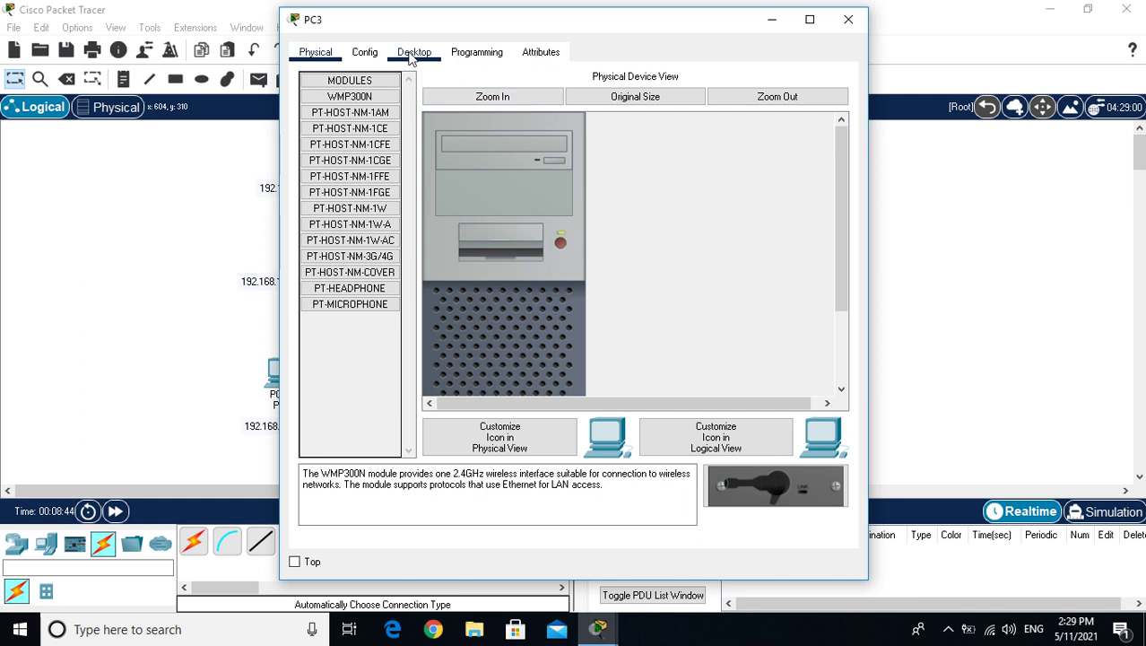
pyautogui.click(414, 52)
pyautogui.click(353, 126)
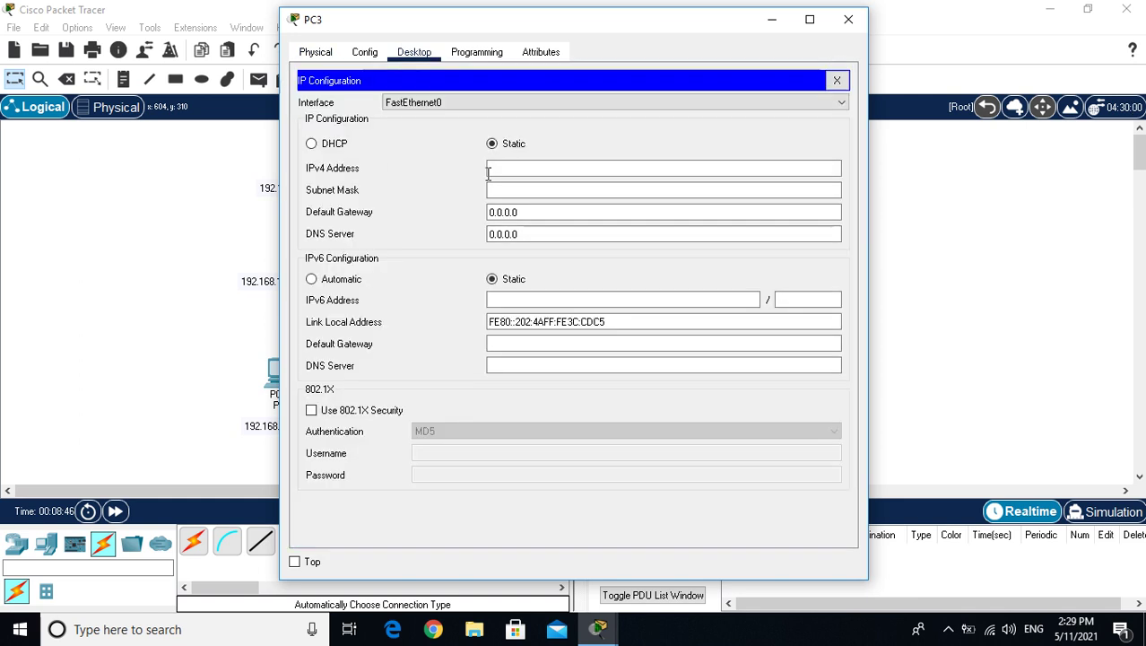
pyautogui.click(542, 168)
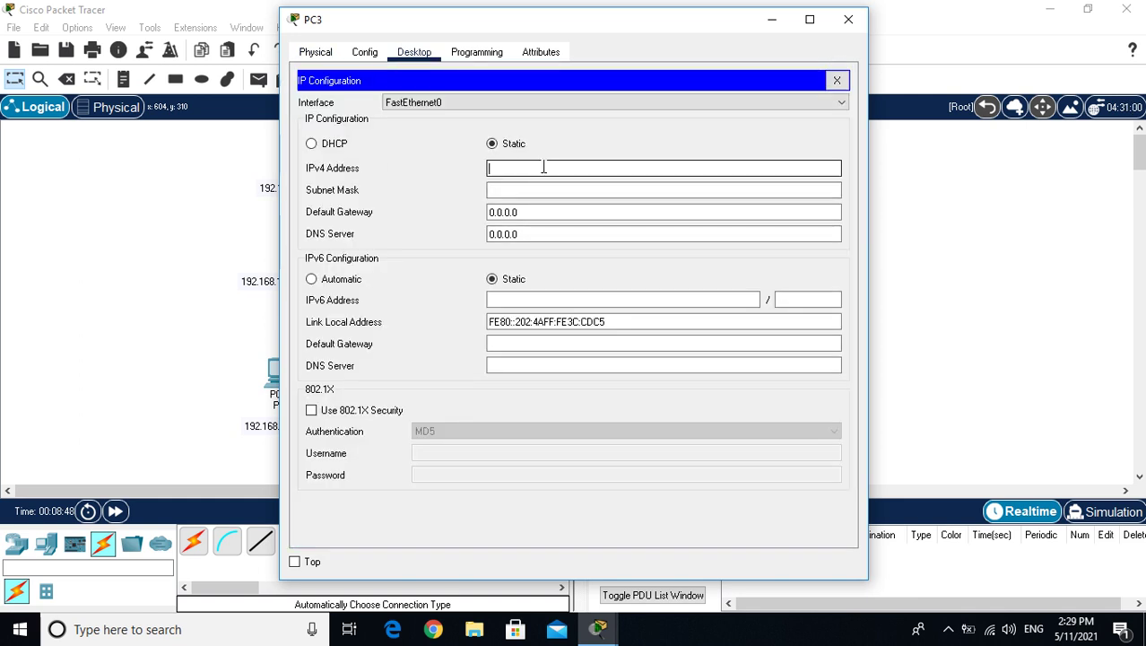
pyautogui.write('192.168')
pyautogui.write('.2.2')
pyautogui.click(538, 190)
pyautogui.click(538, 191)
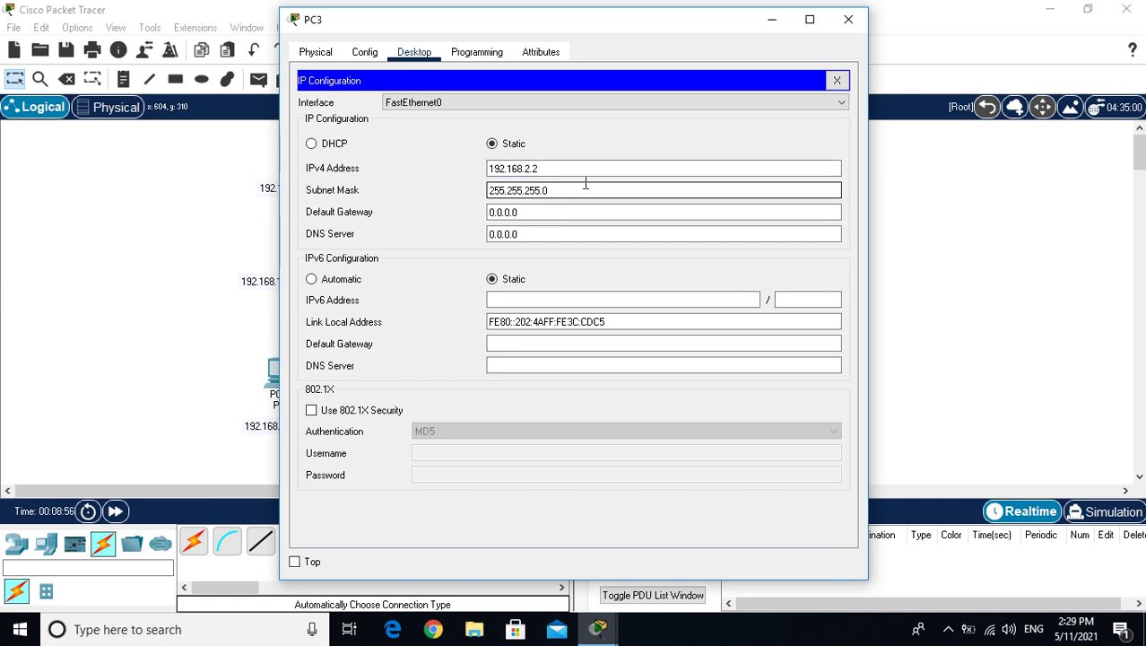
# Set PC3's IPv4 default gateway to 192.168.2.254 and close its configuration window
pyautogui.press('Tab')
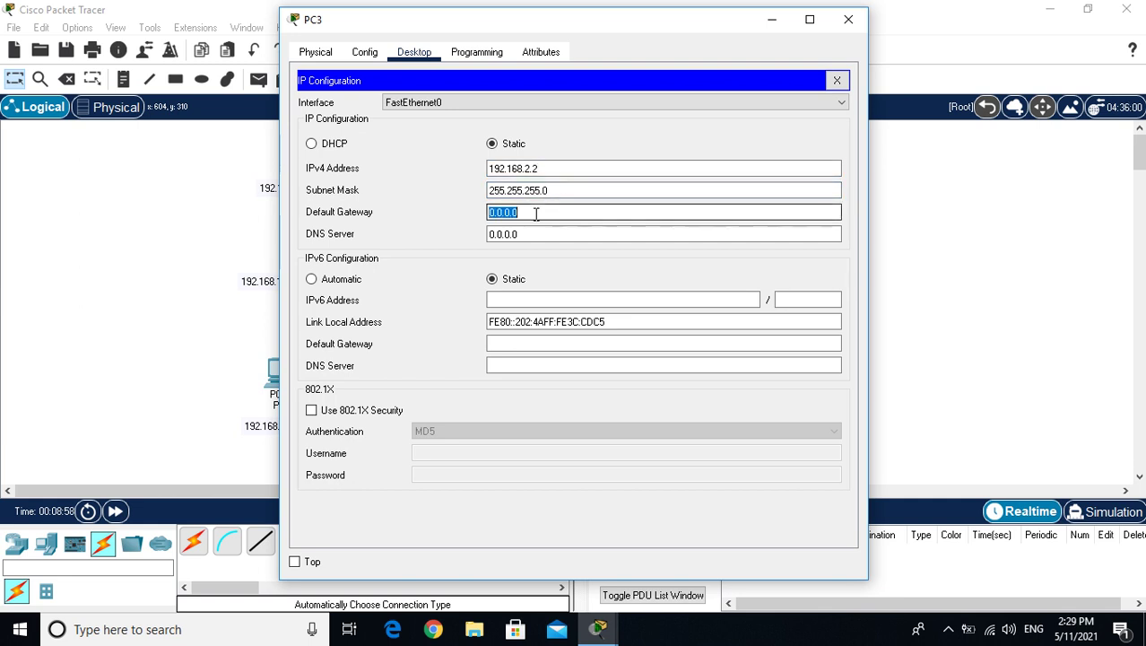
pyautogui.write('192.168.2.254')
pyautogui.click(549, 229)
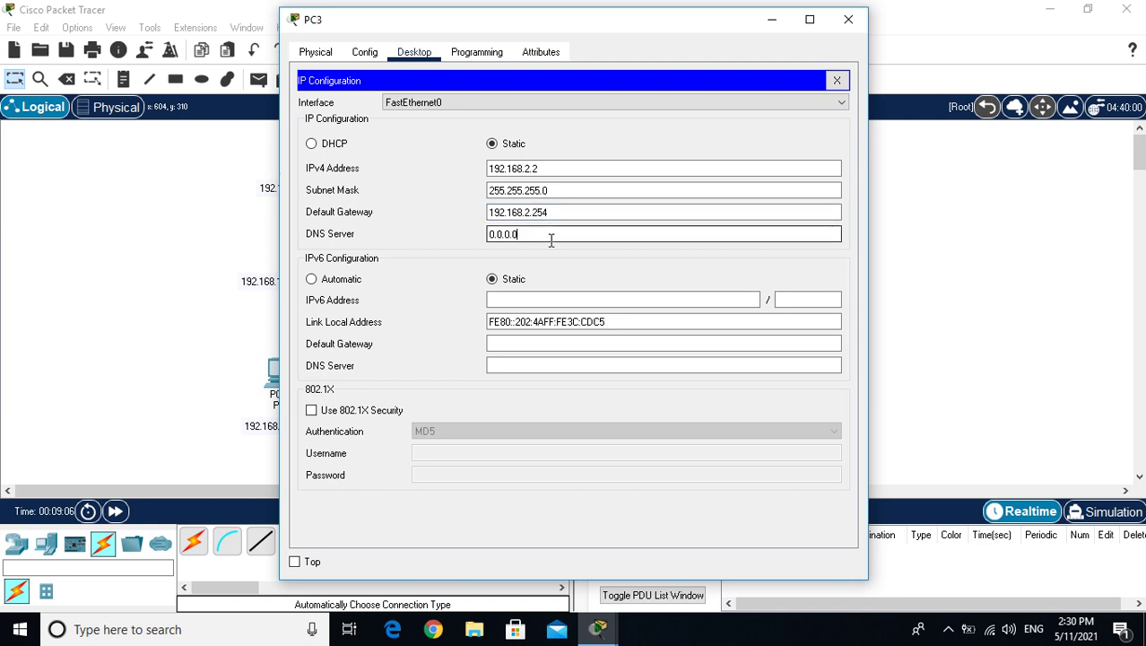
pyautogui.click(848, 19)
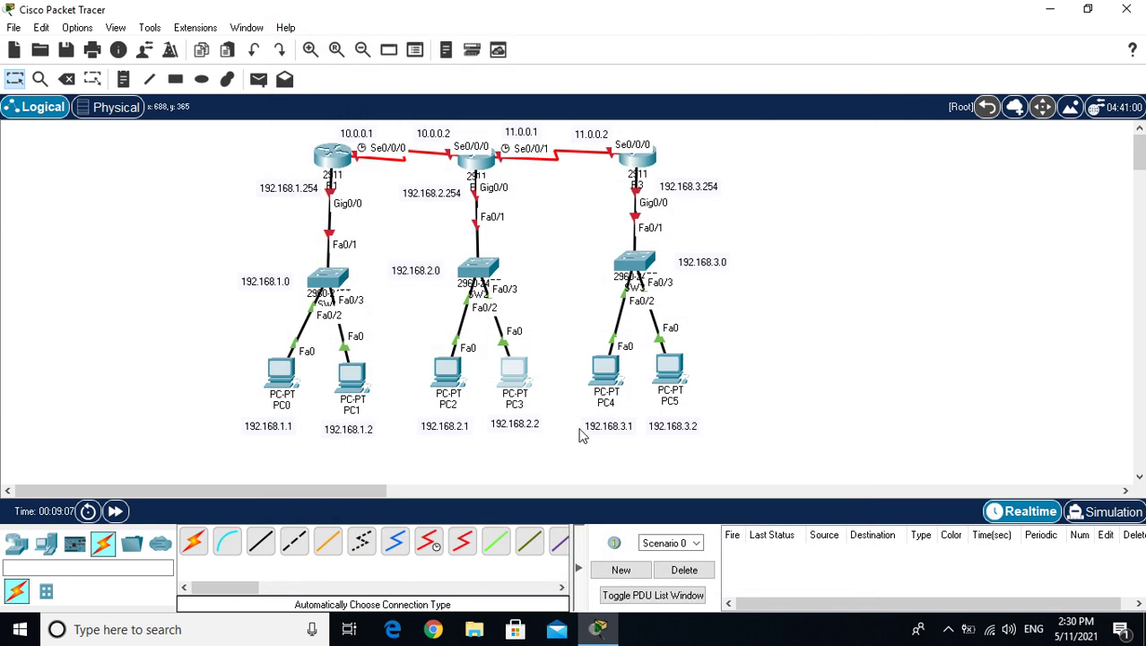
# Give PC4 the static IPv4 address 192.168.3.1 with subnet mask 255.255.255.0 in its IP configuration
pyautogui.click(605, 368)
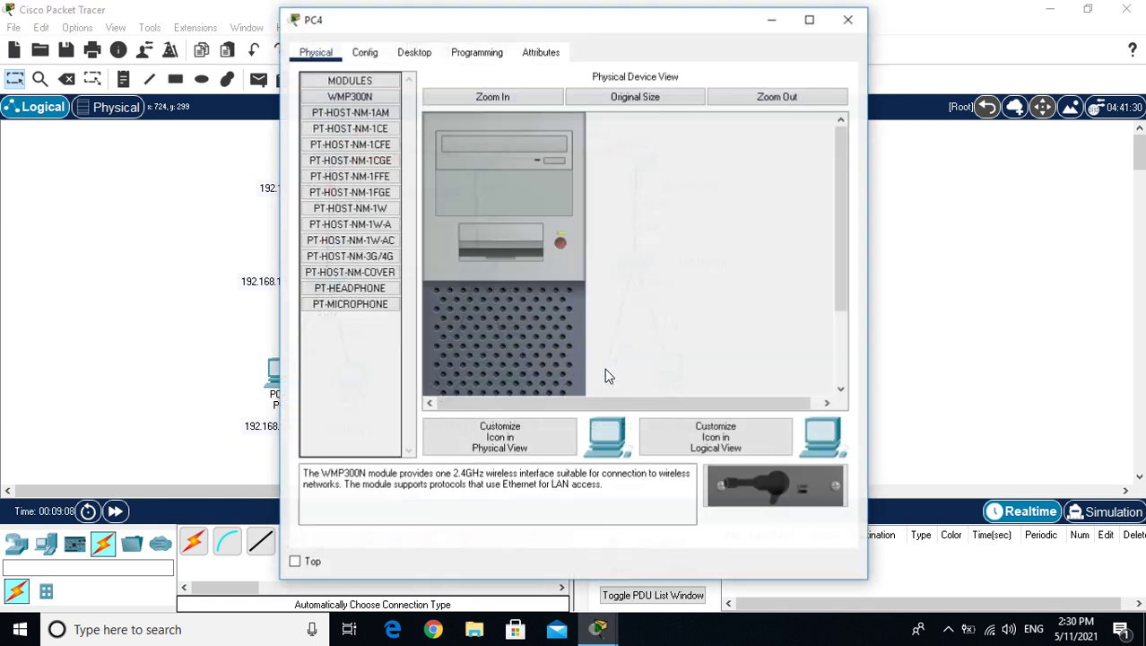
pyautogui.click(415, 52)
pyautogui.click(368, 124)
pyautogui.click(557, 168)
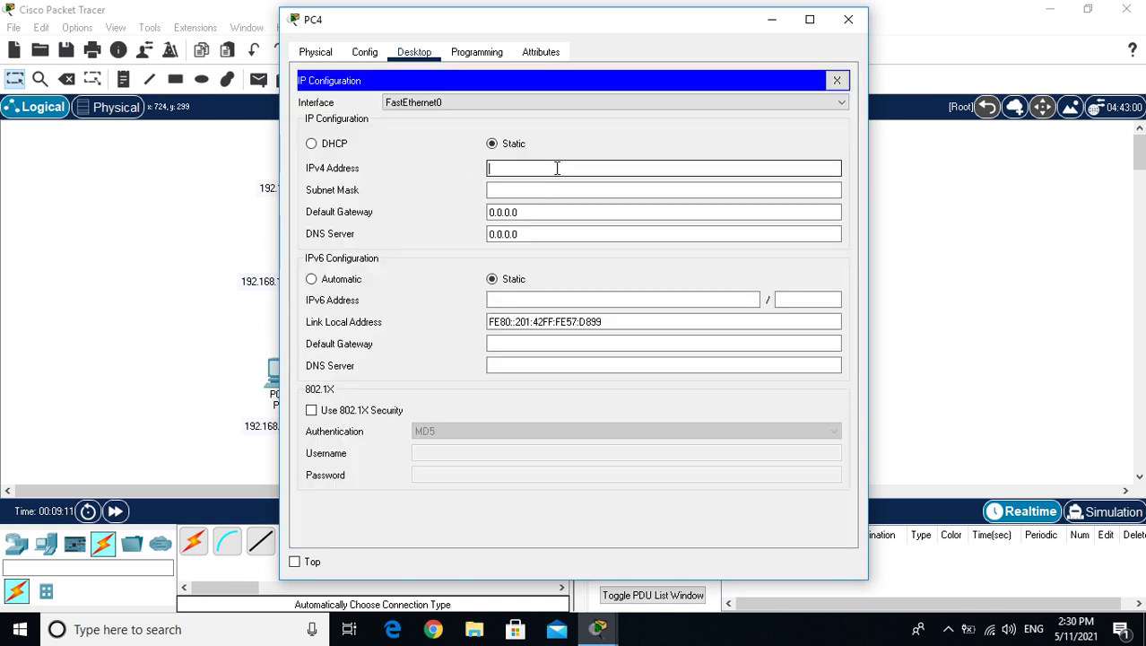
pyautogui.write('192.168.3.1')
pyautogui.click(556, 191)
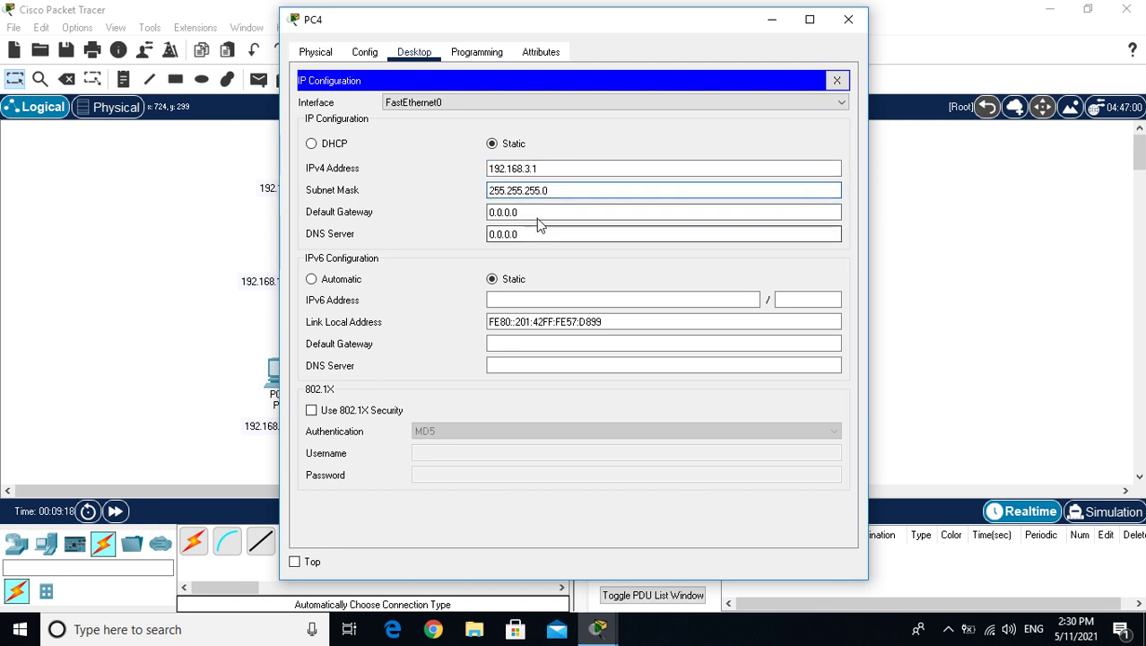
# Set PC4's IPv4 default gateway to 192.168.3.254 and close its configuration window
pyautogui.click(538, 211)
pyautogui.doubleClick(538, 212)
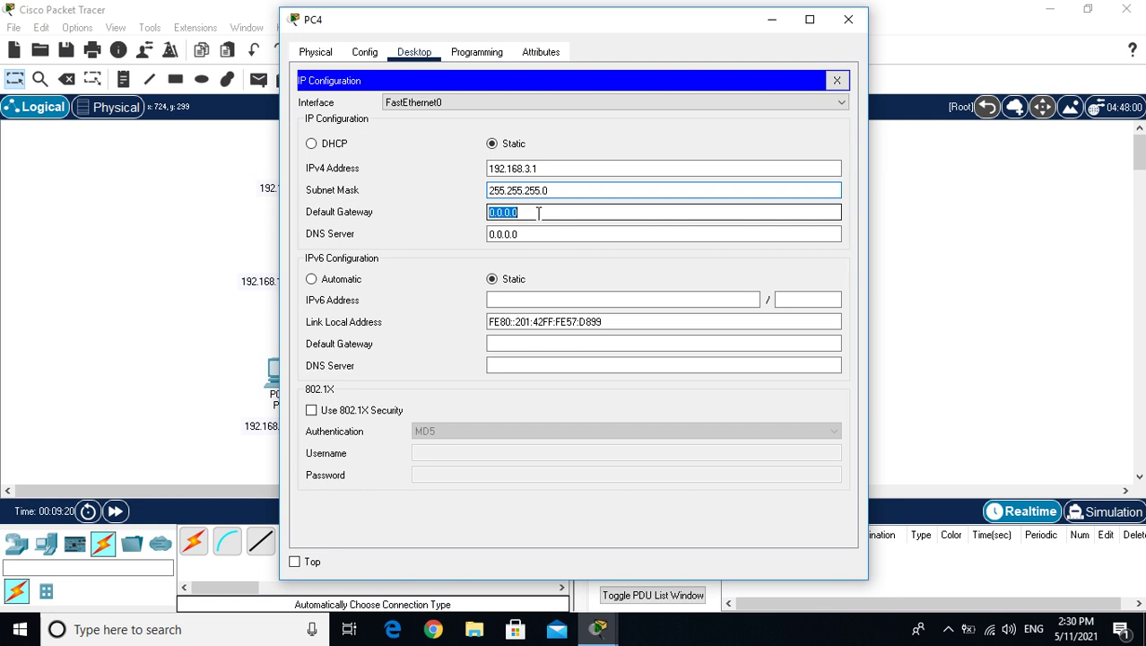
pyautogui.write('192.168.3.254')
pyautogui.click(543, 233)
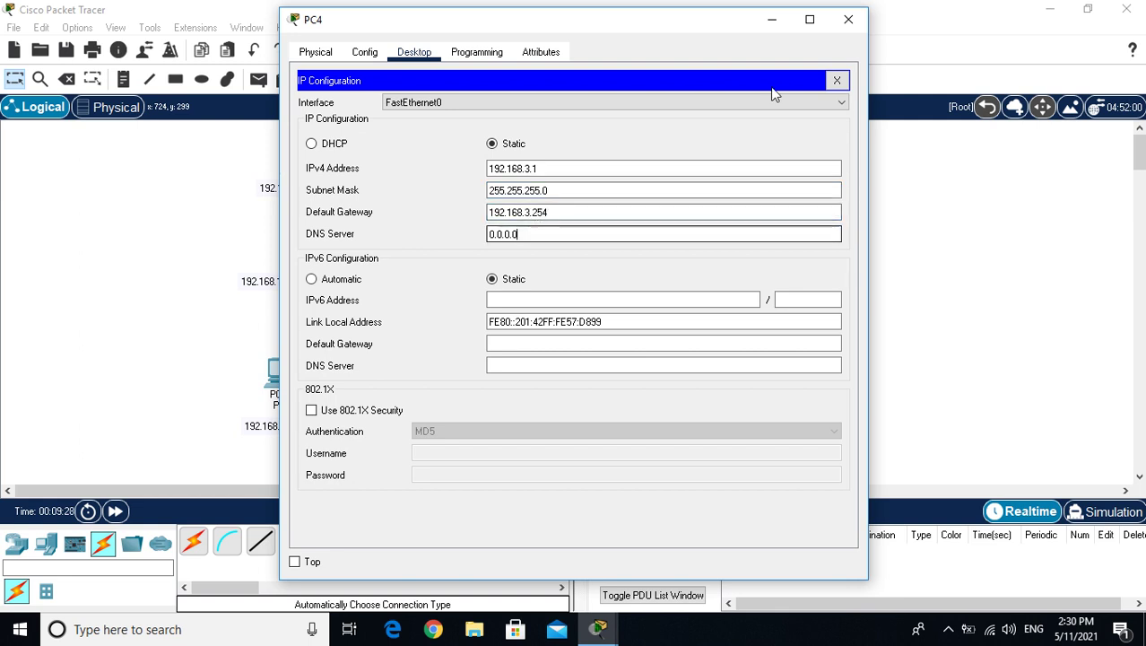
pyautogui.click(844, 30)
# Give PC5 the static IPv4 address 192.168.3.2 with subnet mask 255.255.255.0 in its IP configuration
pyautogui.click(649, 377)
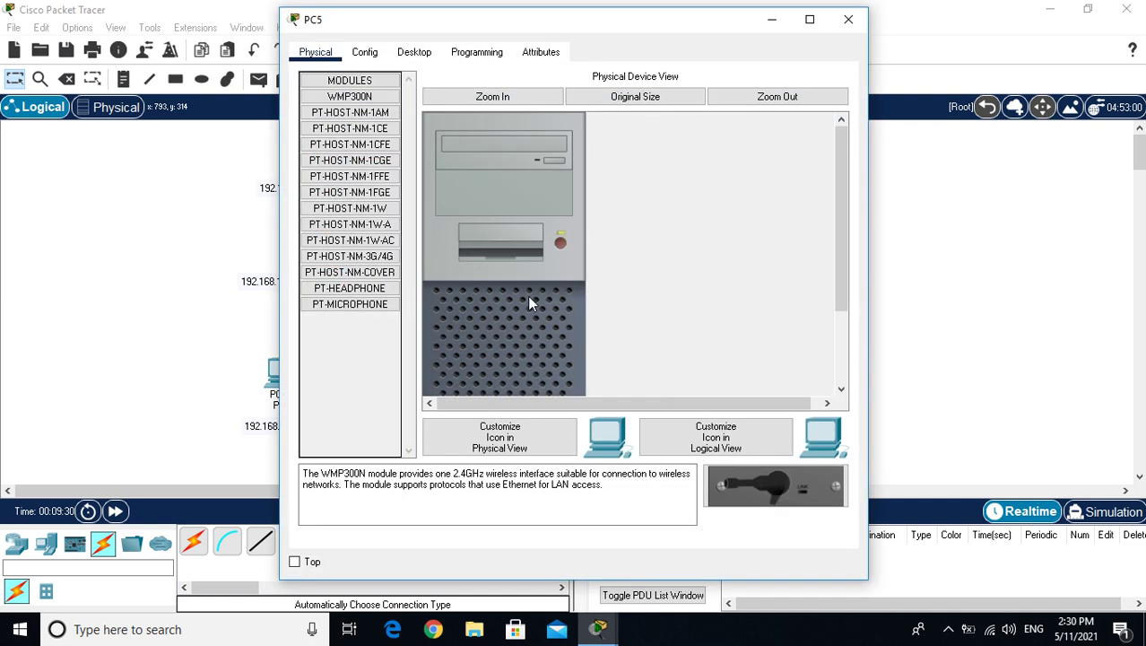
pyautogui.click(414, 55)
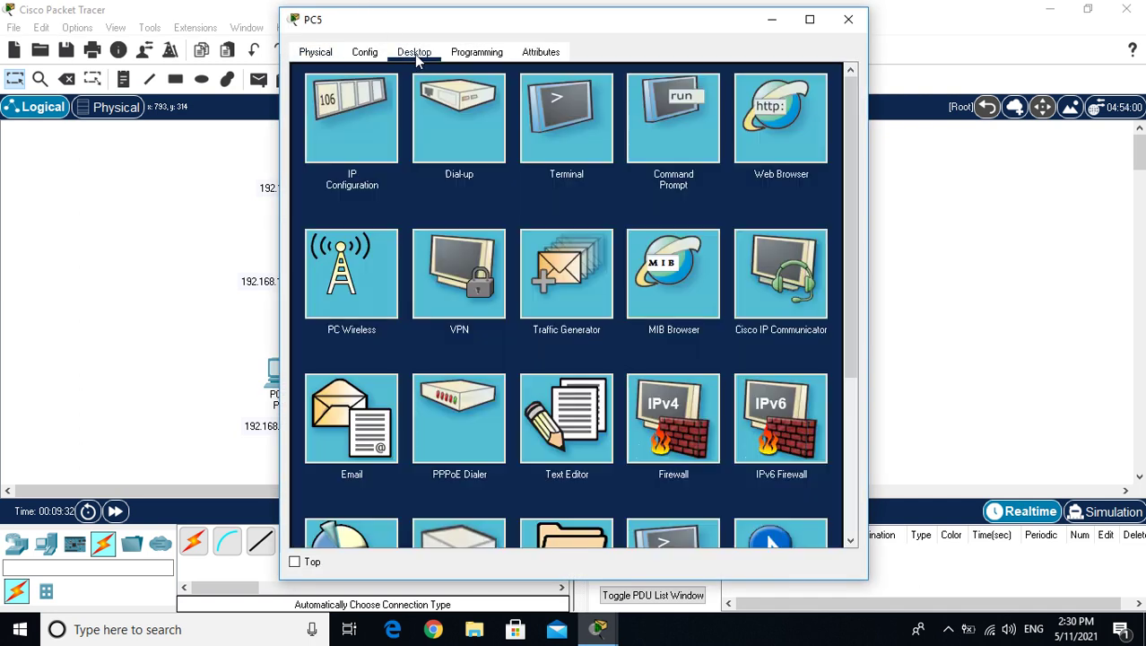
pyautogui.click(339, 128)
pyautogui.click(544, 167)
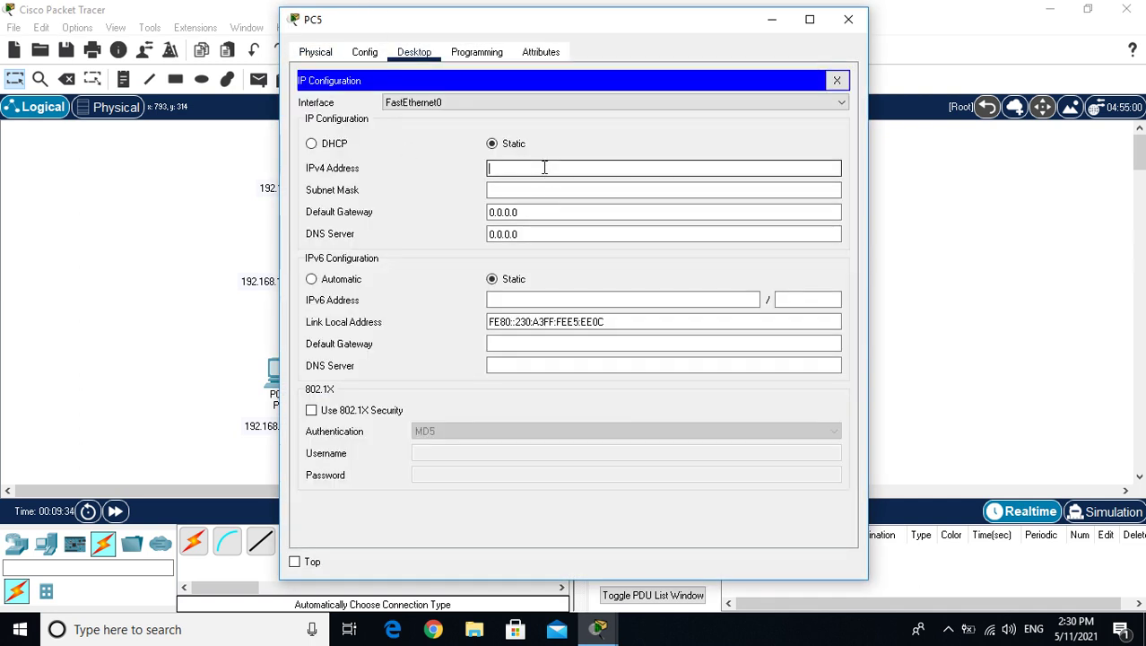
pyautogui.write('192.168.3.2')
pyautogui.click(550, 191)
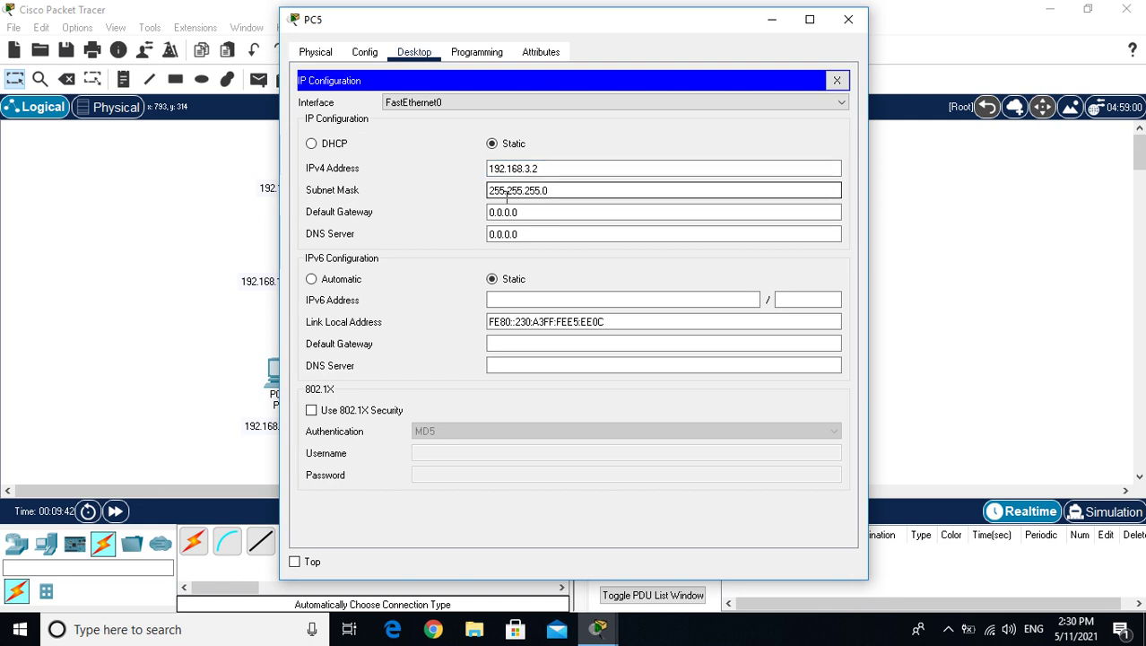
# Set PC5's IPv4 default gateway to 192.168.3.254 and close its configuration window
pyautogui.click(555, 209)
pyautogui.doubleClick(554, 209)
pyautogui.tripleClick(554, 209)
pyautogui.write('192')
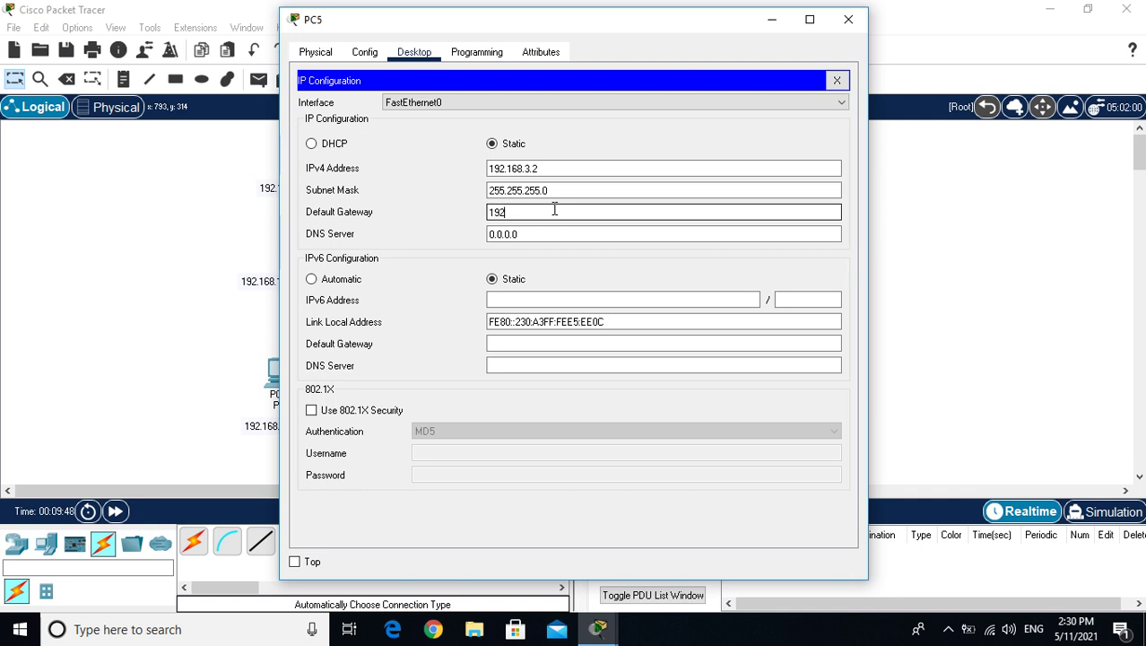
pyautogui.write('.168.3.254')
pyautogui.click(557, 233)
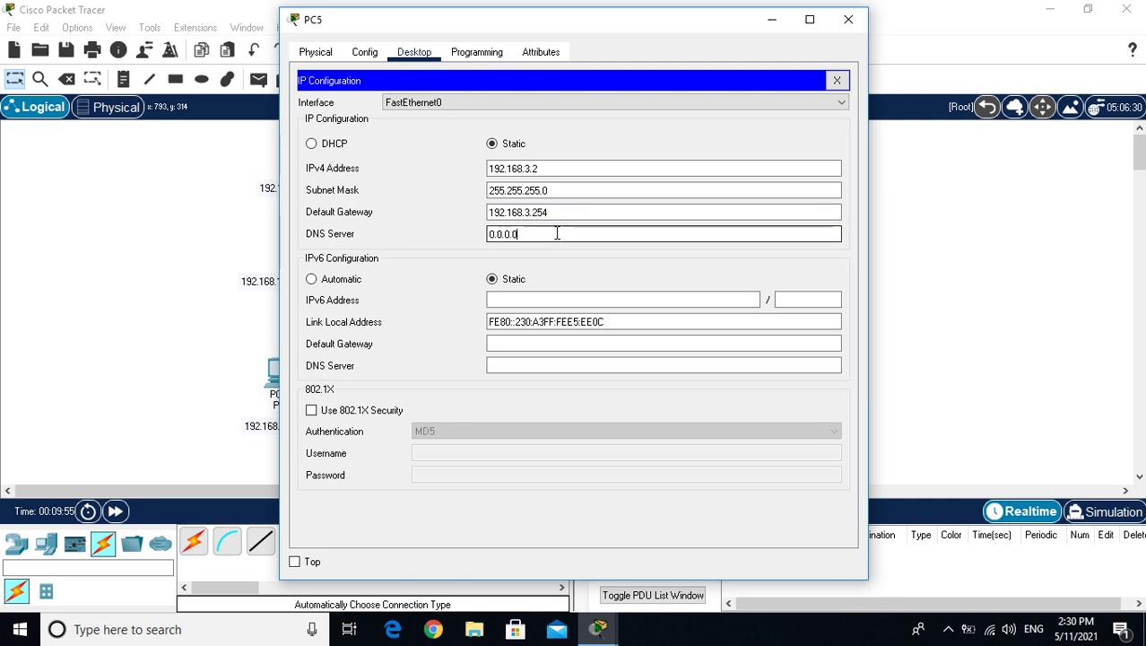
pyautogui.click(848, 19)
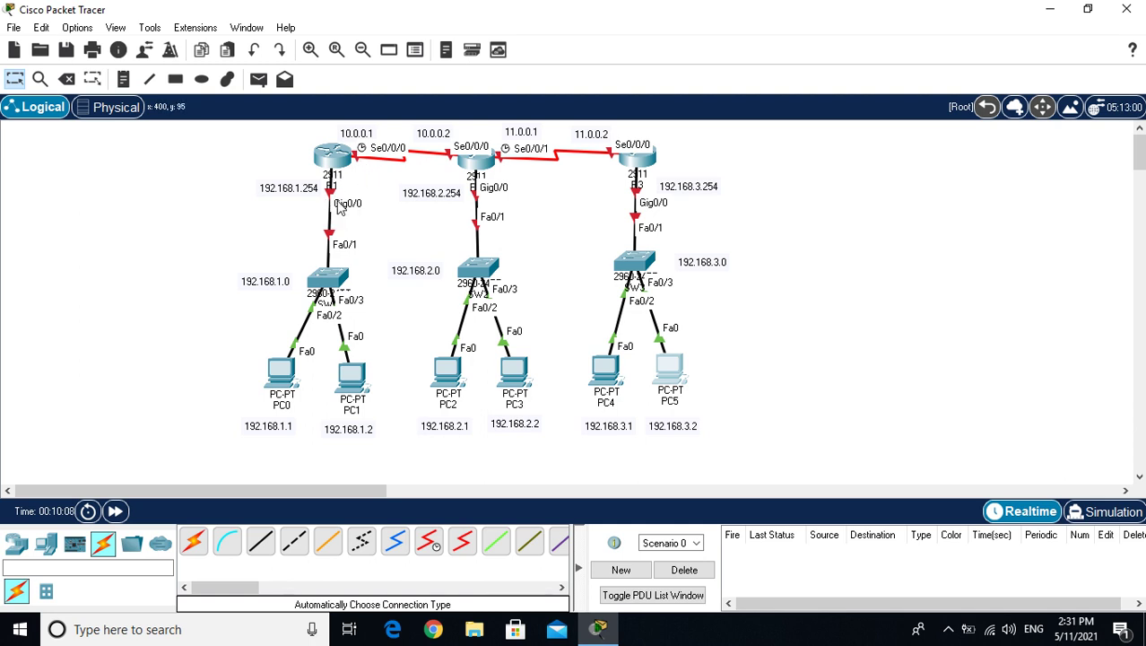
# Open router R1's command-line interface, shift its window off the R1 branch of the topology, and leave global configuration mode with exit
pyautogui.moveTo(330, 161)
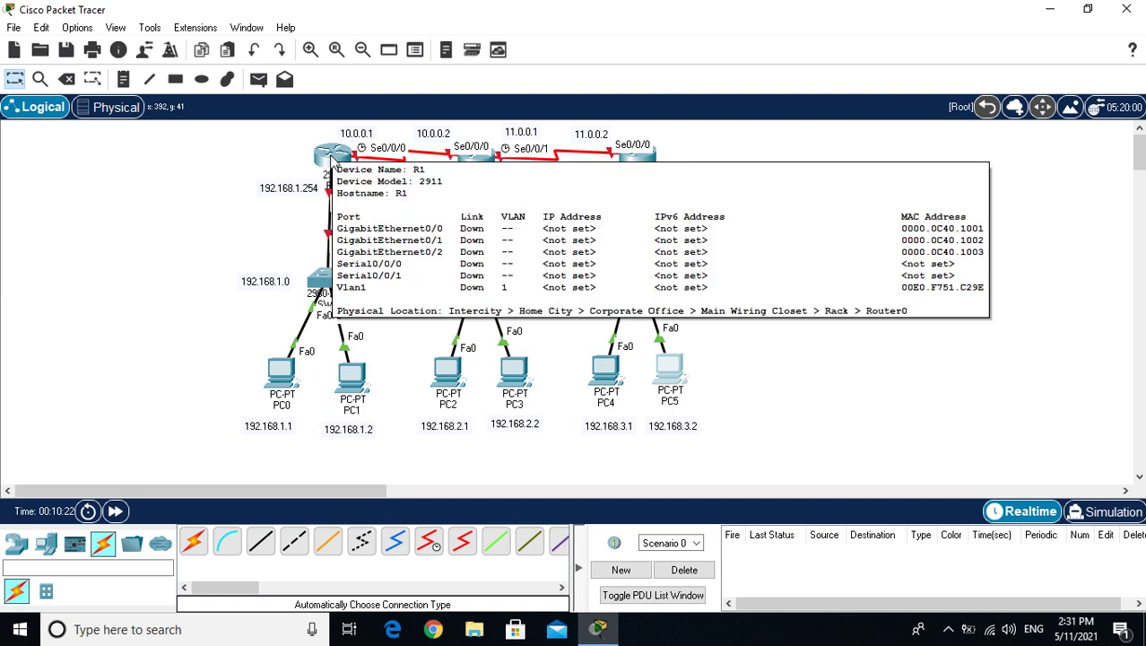
pyautogui.click(331, 163)
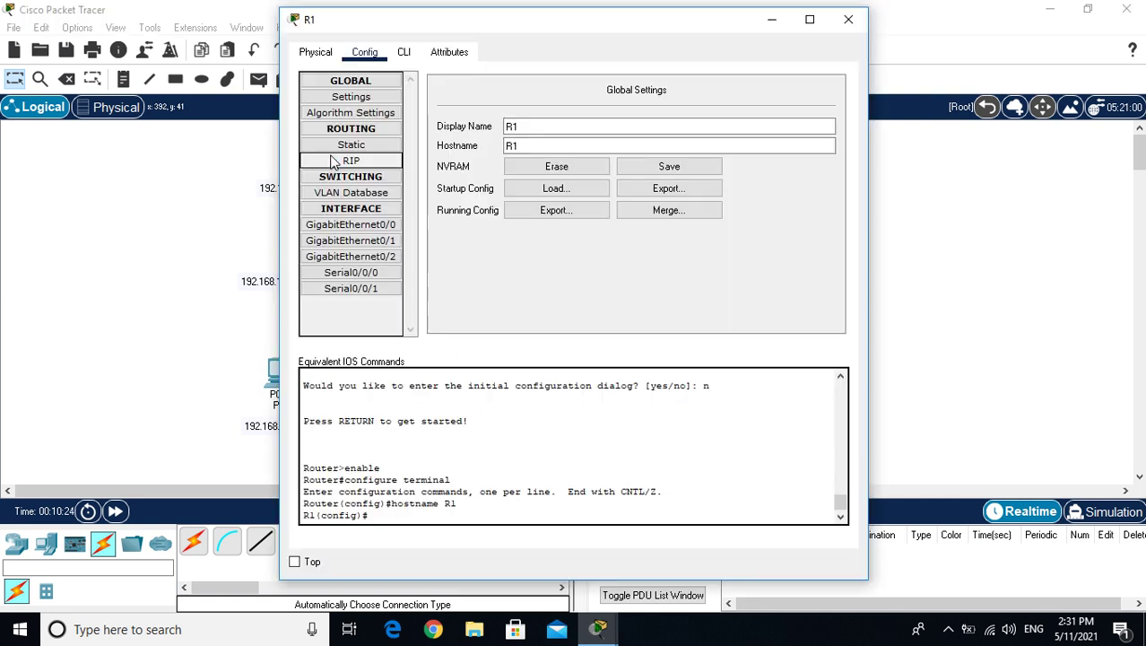
pyautogui.click(406, 54)
pyautogui.moveTo(528, 24); pyautogui.dragTo(705, 24)
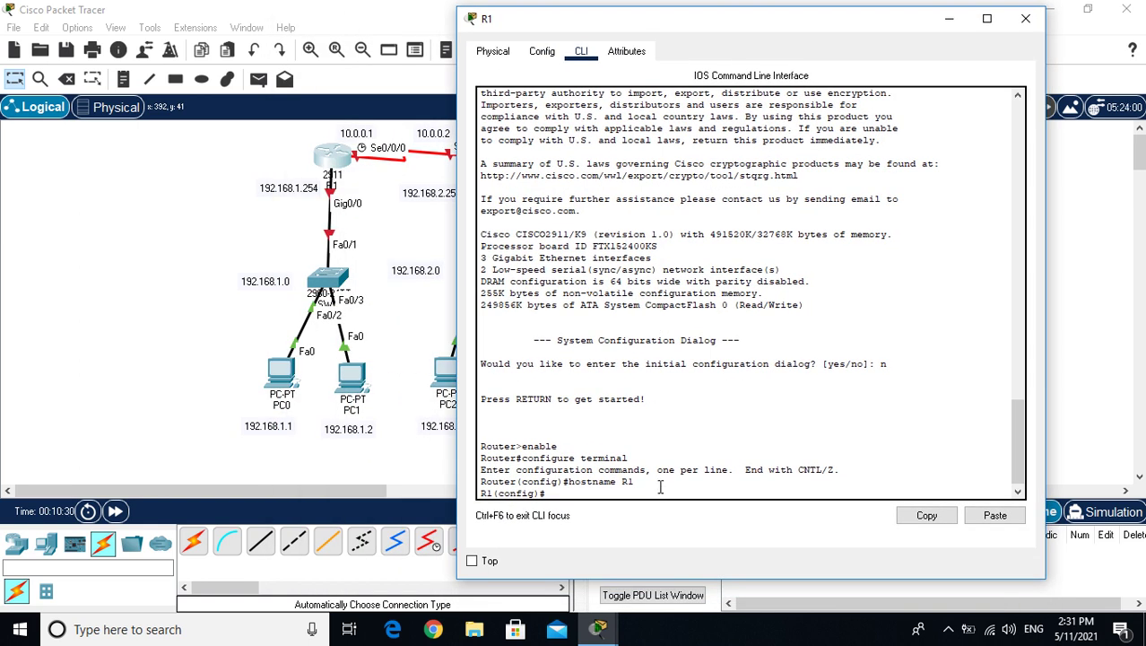
pyautogui.click(660, 486)
pyautogui.press('Return')
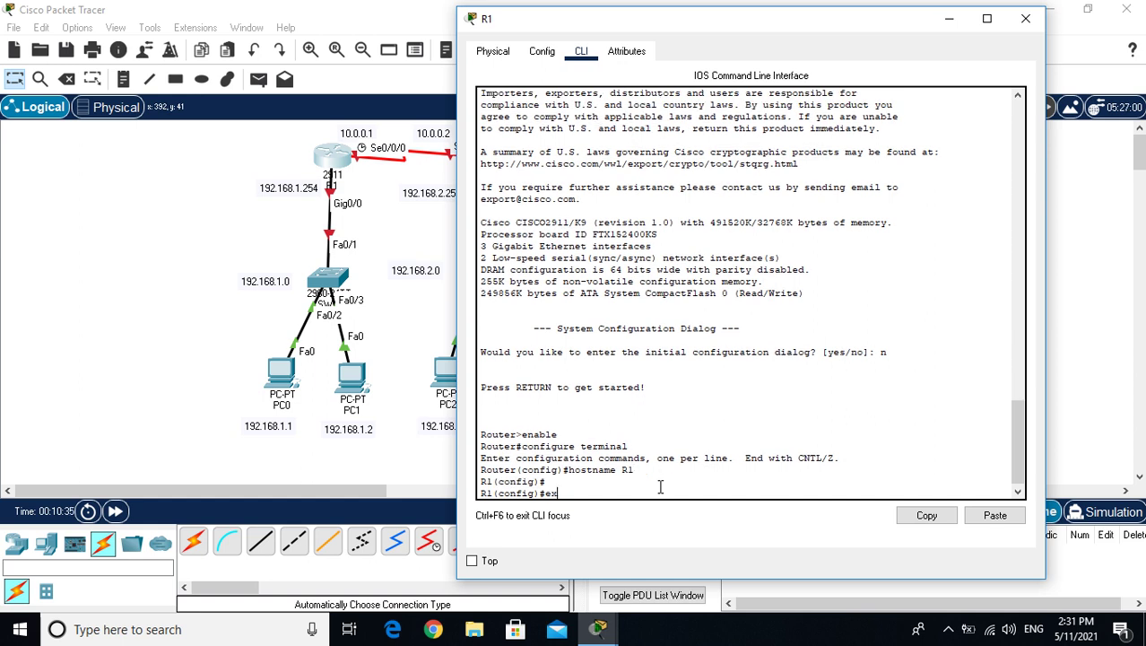
pyautogui.write('exit')
pyautogui.press('Return')
# List the IP address and status summary of R1's interfaces with show ip interface brief
pyautogui.write('show ip interfaces')
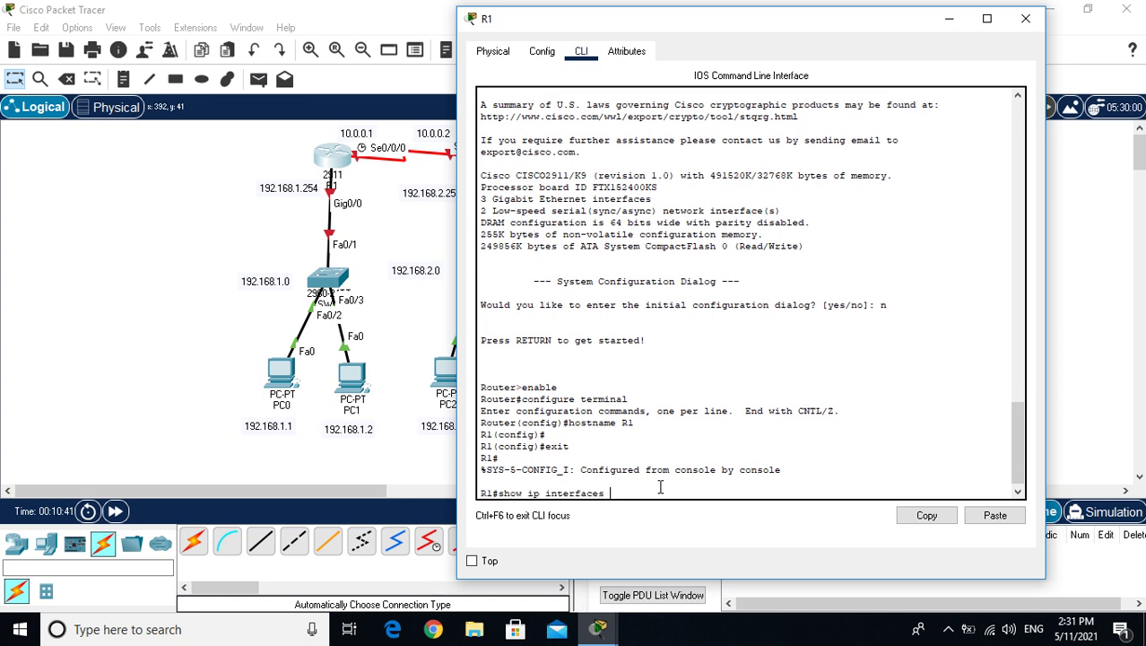
pyautogui.write(' f')
pyautogui.press('BackSpace')
pyautogui.write('brief')
pyautogui.press('Return')
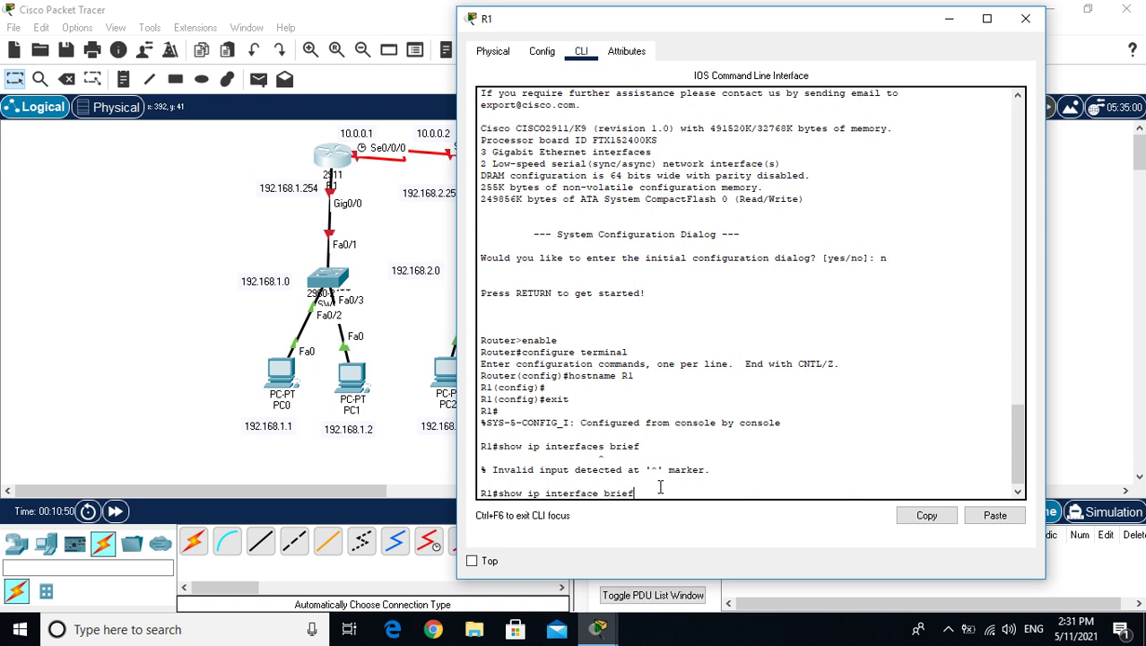
pyautogui.press('Return')
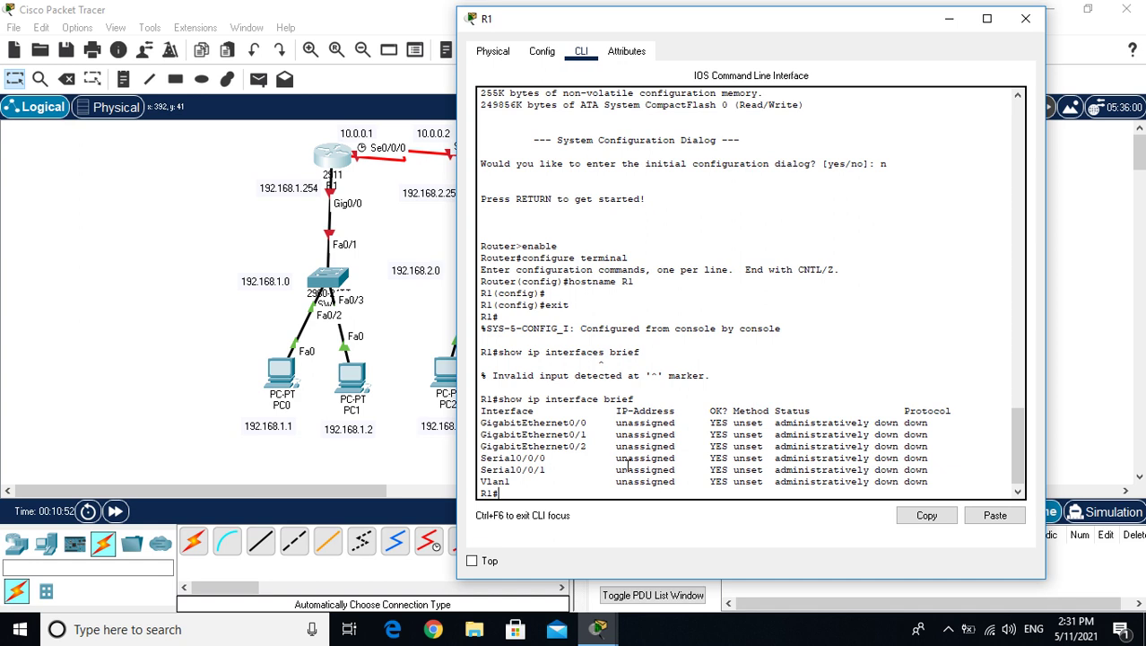